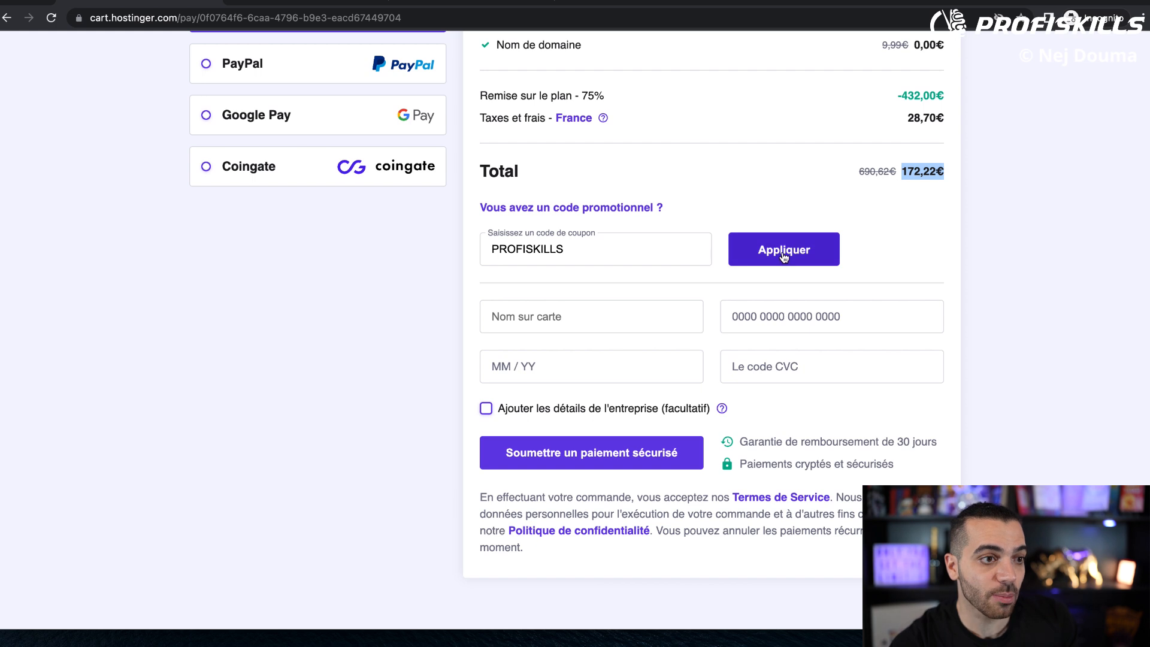
# Apply the coupon code PROFISKILLS to the hosting order and check the total and the money-back guarantee
pyautogui.click(784, 250)
pyautogui.doubleClick(917, 172)
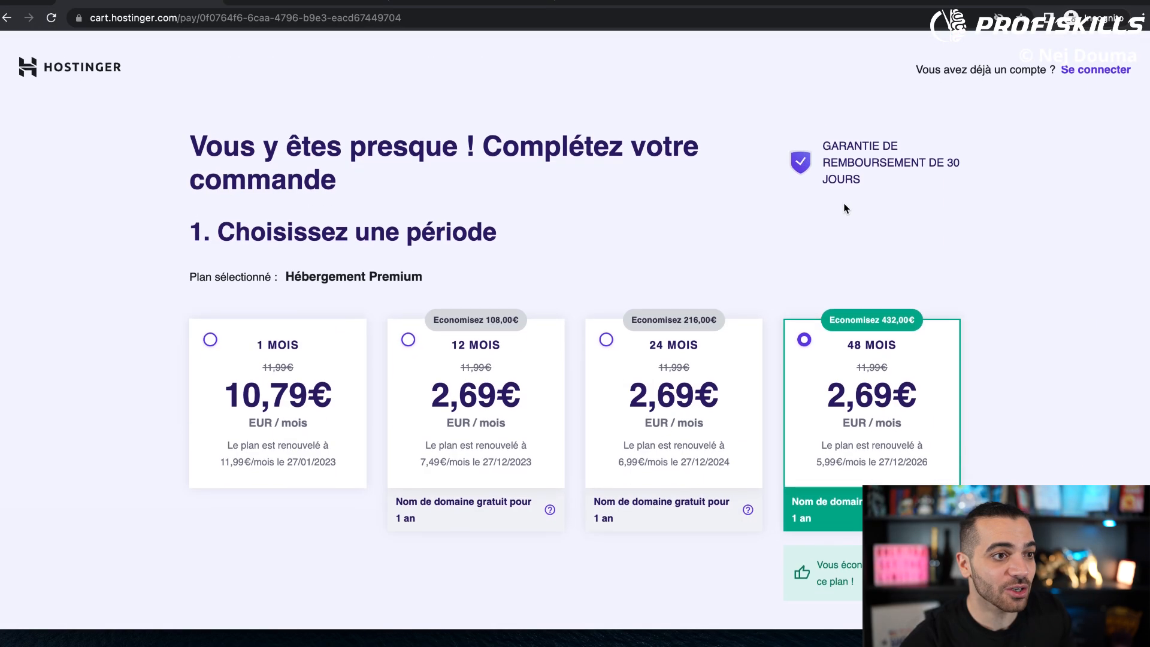
pyautogui.moveTo(818, 131); pyautogui.dragTo(888, 172)
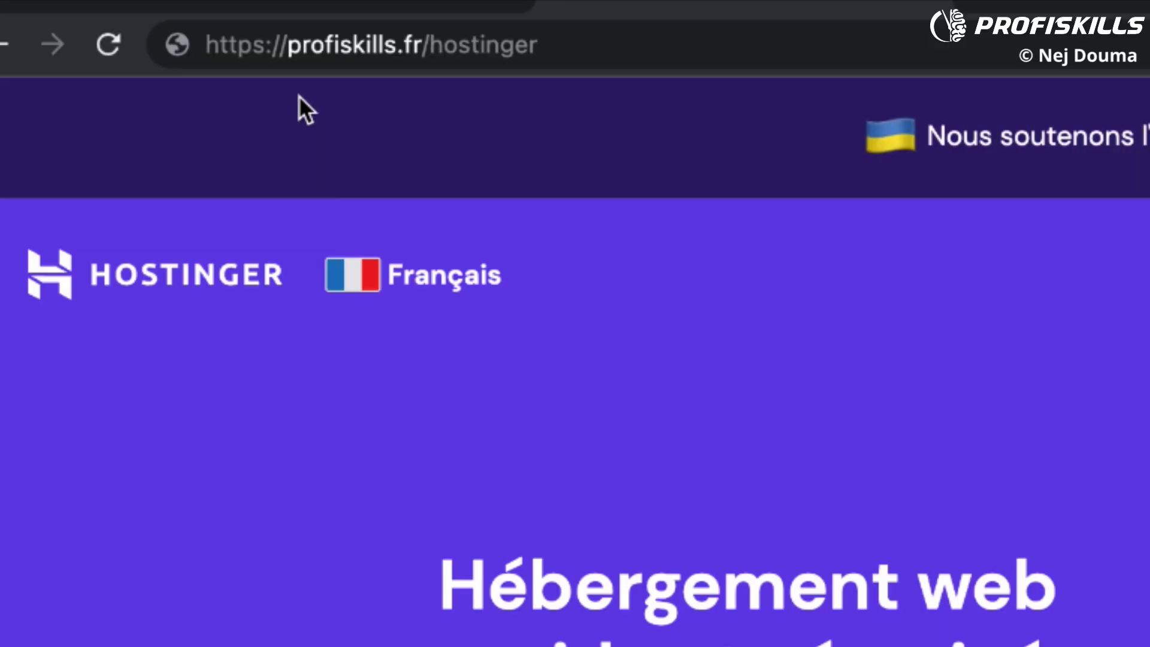
# Order the Hébergement Premium plan from the hosting offers at profiskills.fr/hostinger
pyautogui.moveTo(288, 45); pyautogui.dragTo(519, 41)
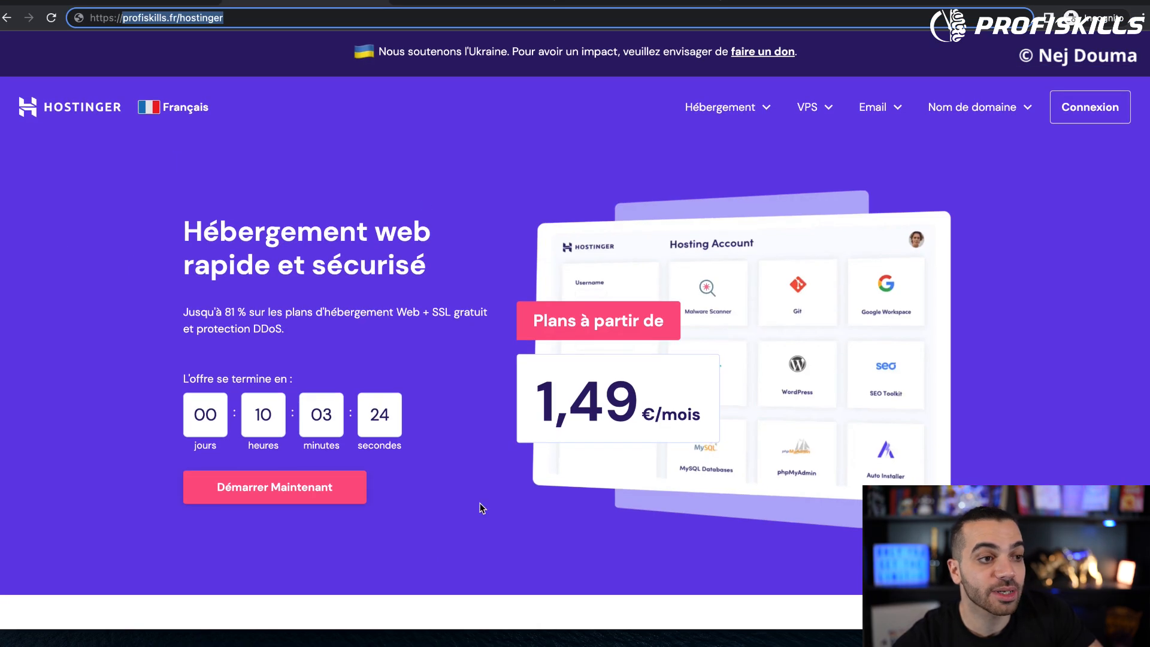
pyautogui.scroll(-9, 789, 408)
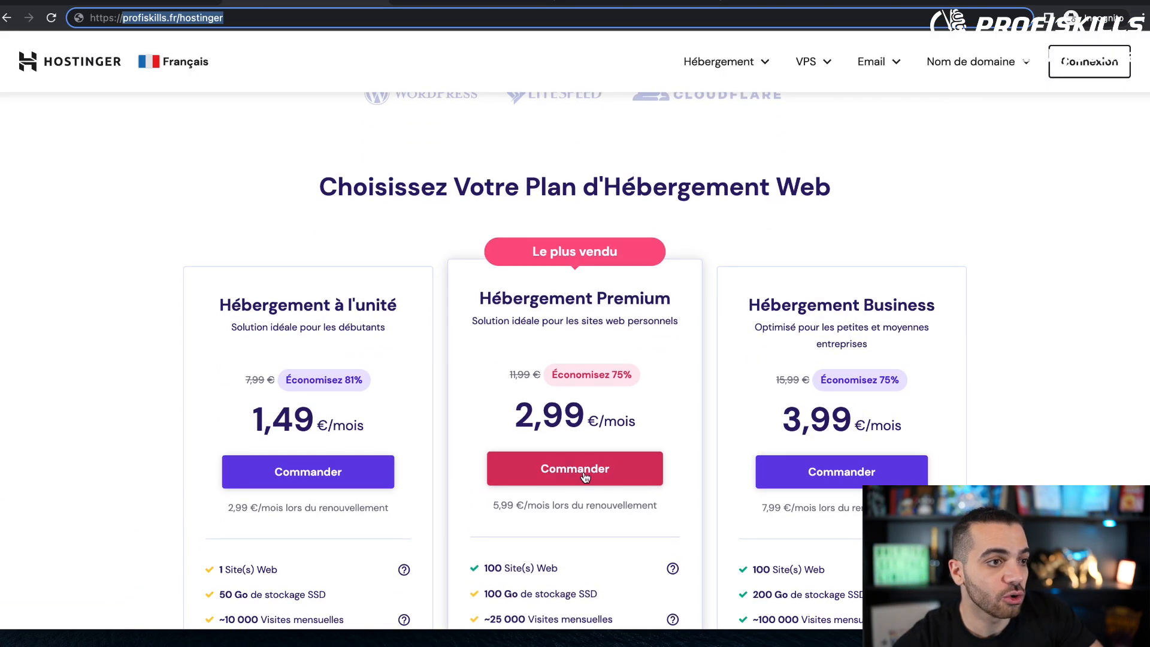
pyautogui.click(555, 476)
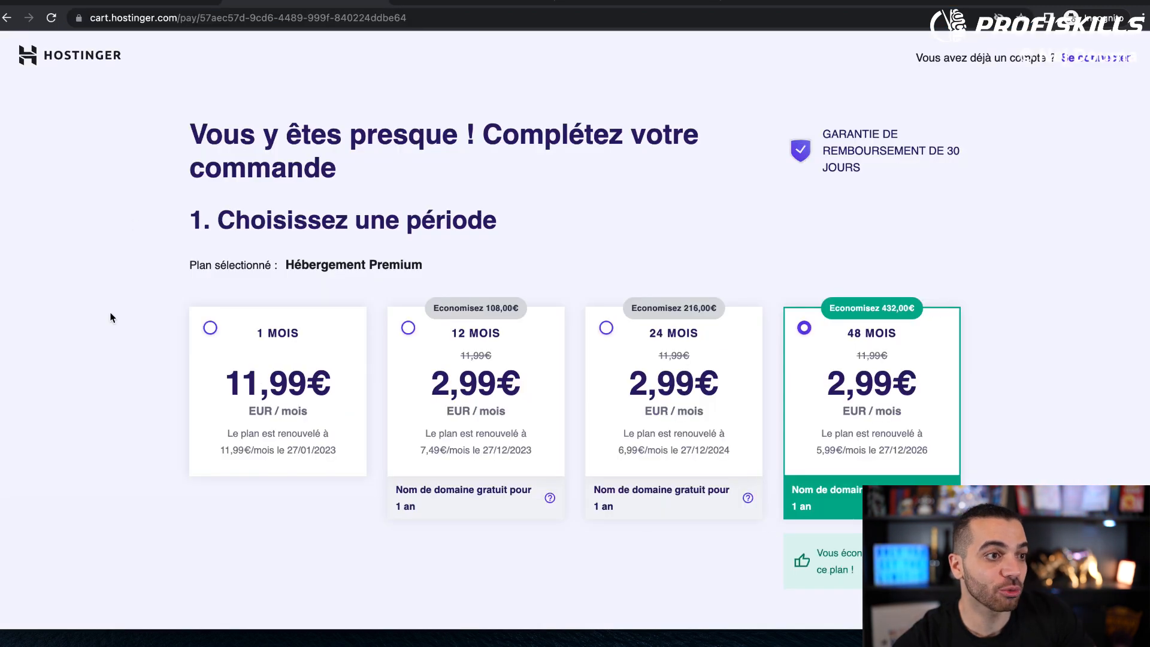
# Choose the 48-month period for the Hébergement Premium plan
pyautogui.moveTo(846, 335); pyautogui.dragTo(898, 340)
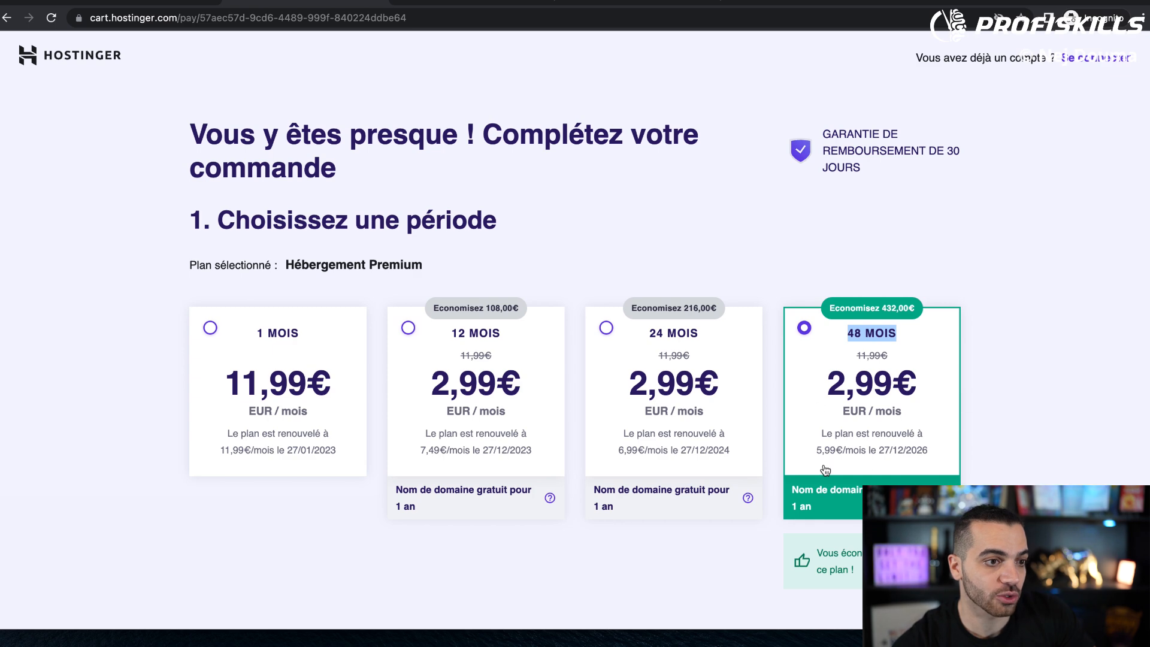
pyautogui.click(867, 481)
pyautogui.scroll(-5, 835, 368)
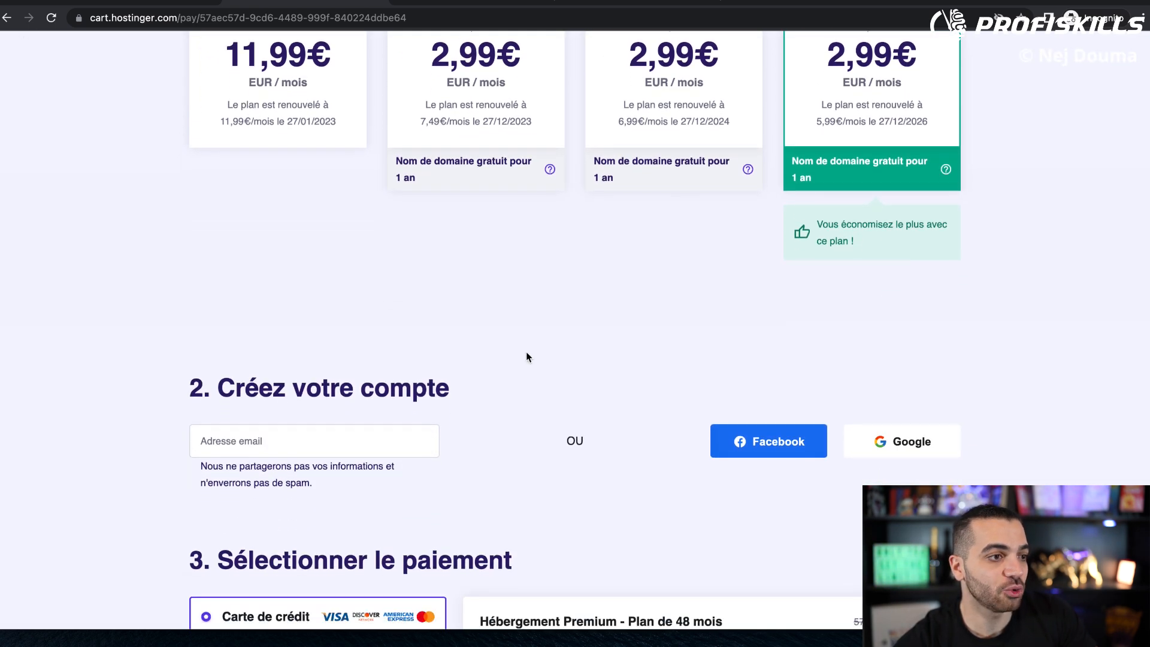
# Examine the order's account creation options, the payment section and the total
pyautogui.moveTo(182, 402); pyautogui.dragTo(490, 383)
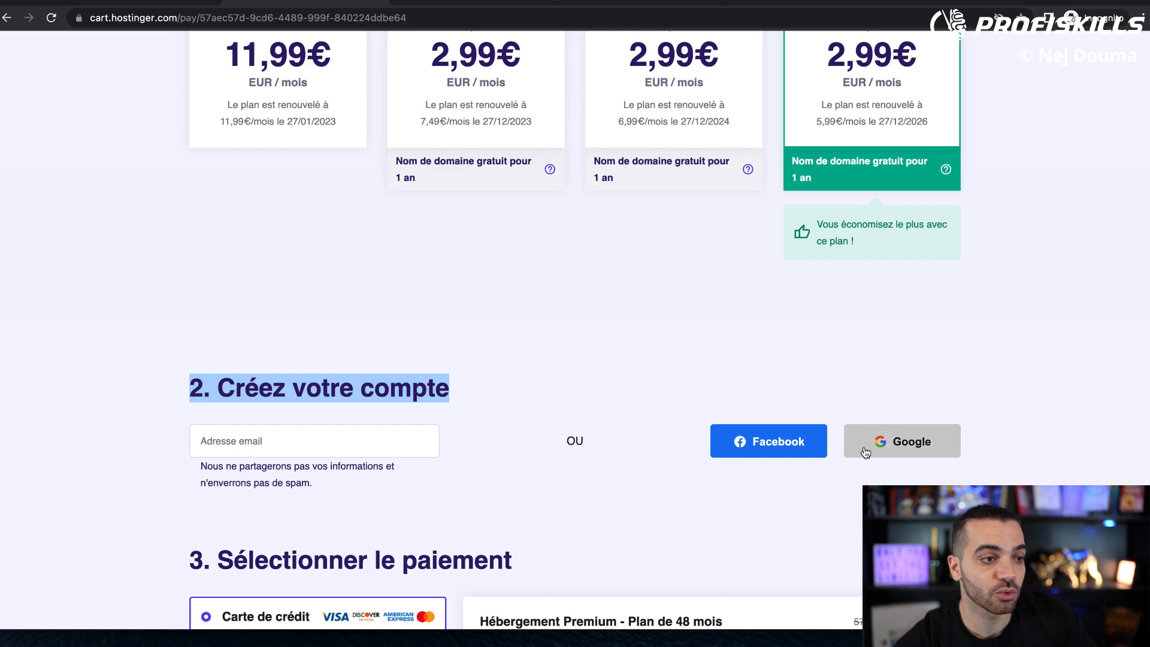
pyautogui.click(494, 368)
pyautogui.scroll(-3, 494, 368)
pyautogui.scroll(-5, 494, 369)
pyautogui.moveTo(218, 119); pyautogui.dragTo(560, 117)
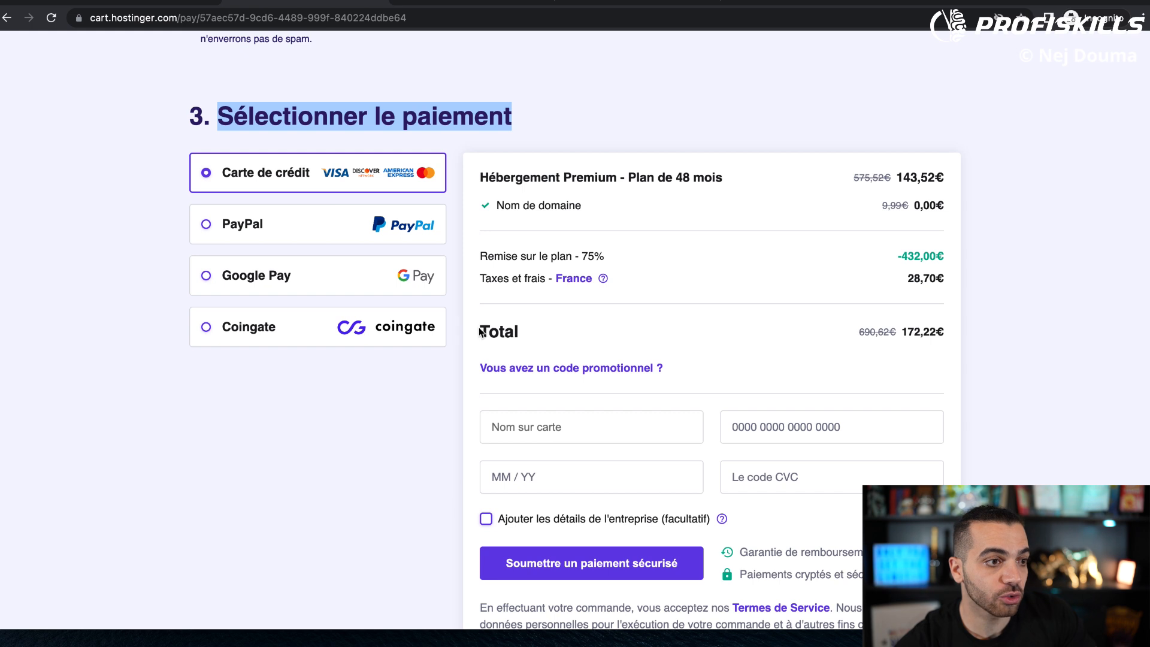
pyautogui.moveTo(480, 331); pyautogui.dragTo(670, 340)
pyautogui.moveTo(901, 331); pyautogui.dragTo(919, 331)
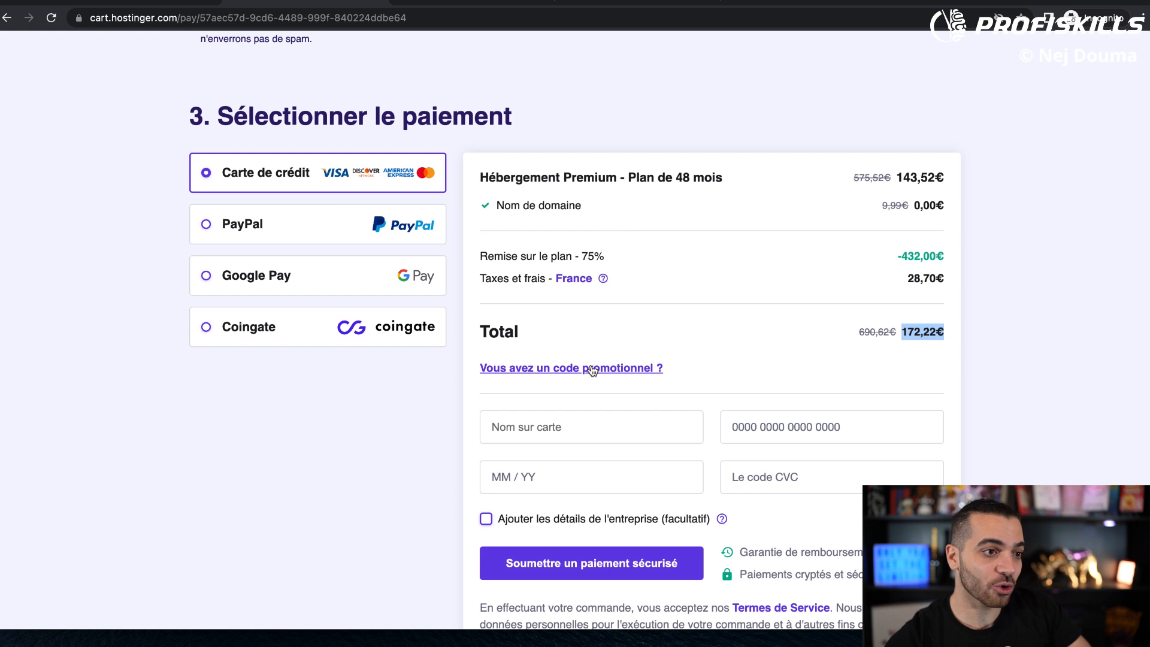
# Apply the promotional code PROFISKILLS to the 48-month Premium order and check the new total
pyautogui.click(636, 370)
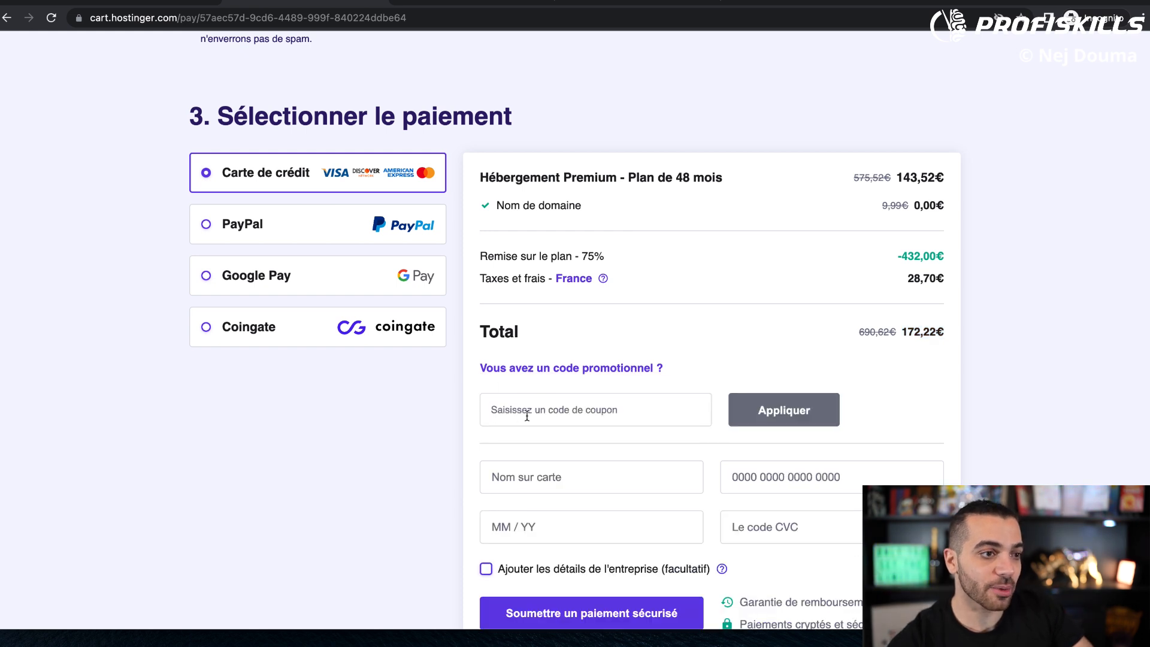
pyautogui.click(491, 413)
pyautogui.write('PROFISKILLS')
pyautogui.click(800, 420)
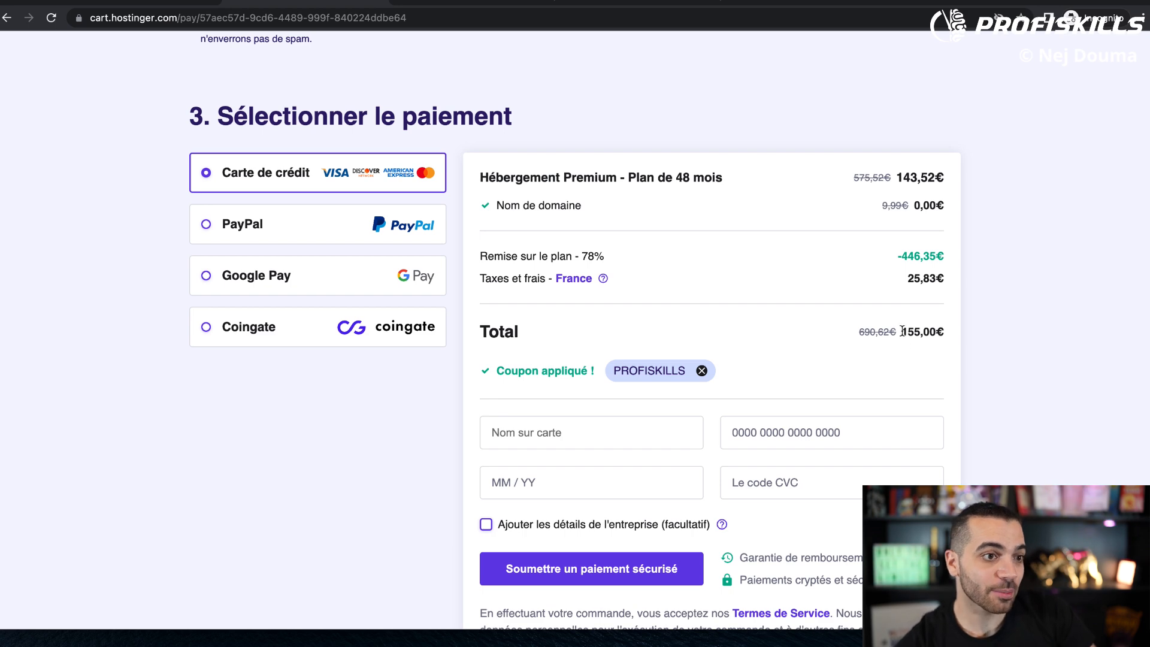
pyautogui.moveTo(908, 331); pyautogui.dragTo(960, 333)
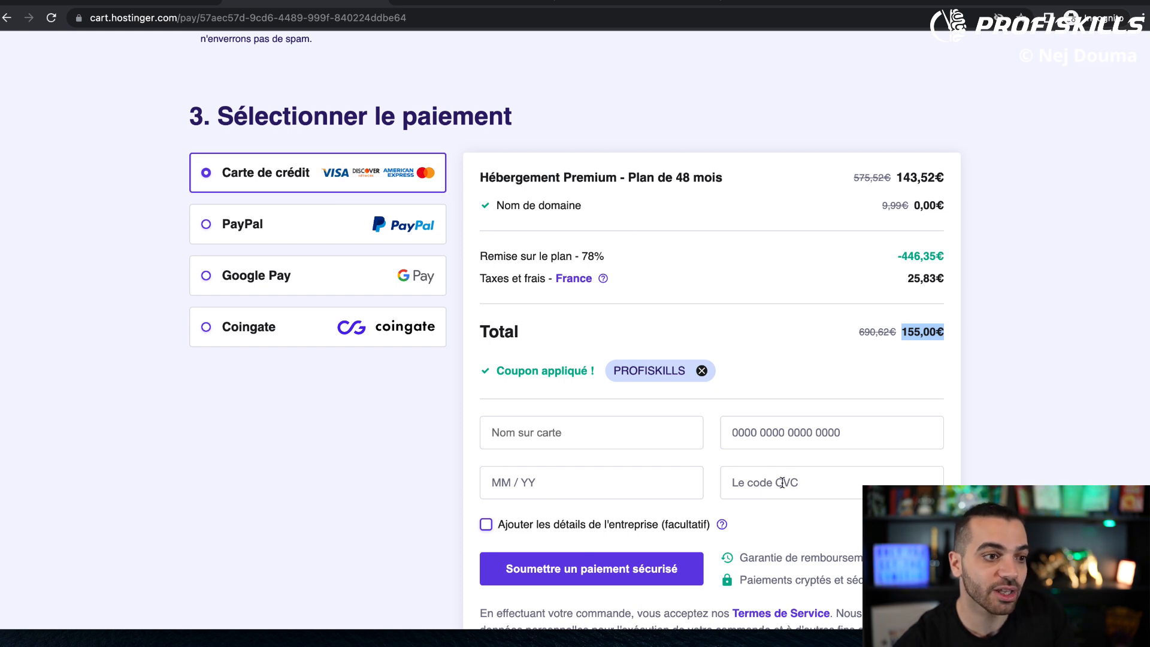
# Review the payment form and choose PayPal as the payment method for the order
pyautogui.scroll(-3, 782, 483)
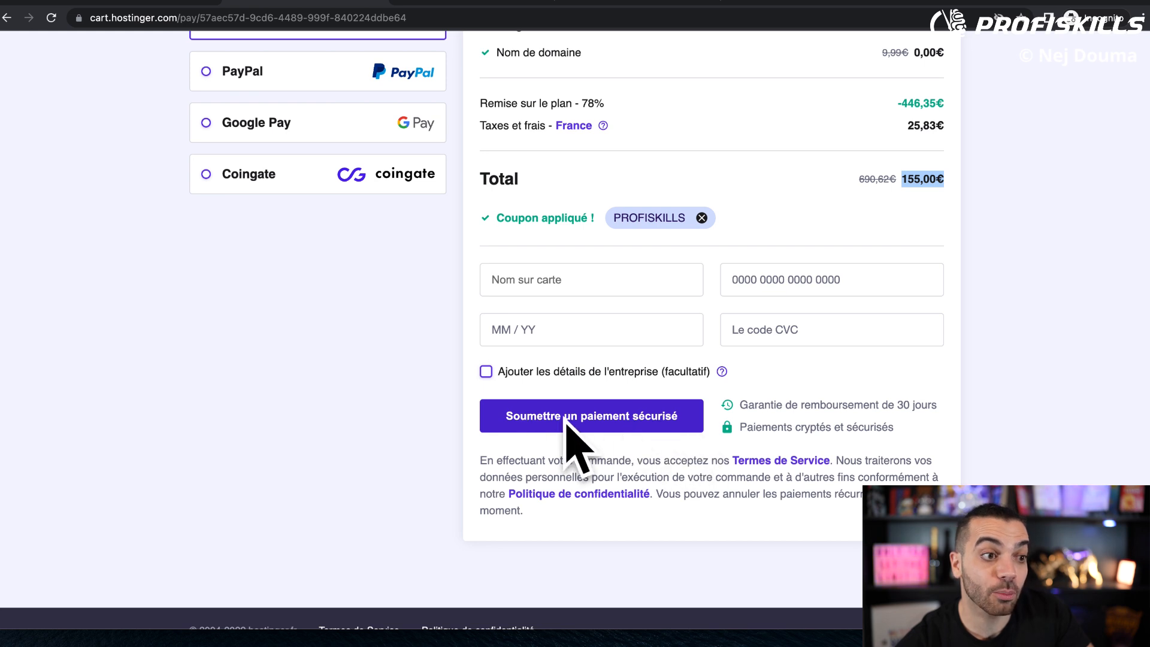
pyautogui.scroll(3, 641, 449)
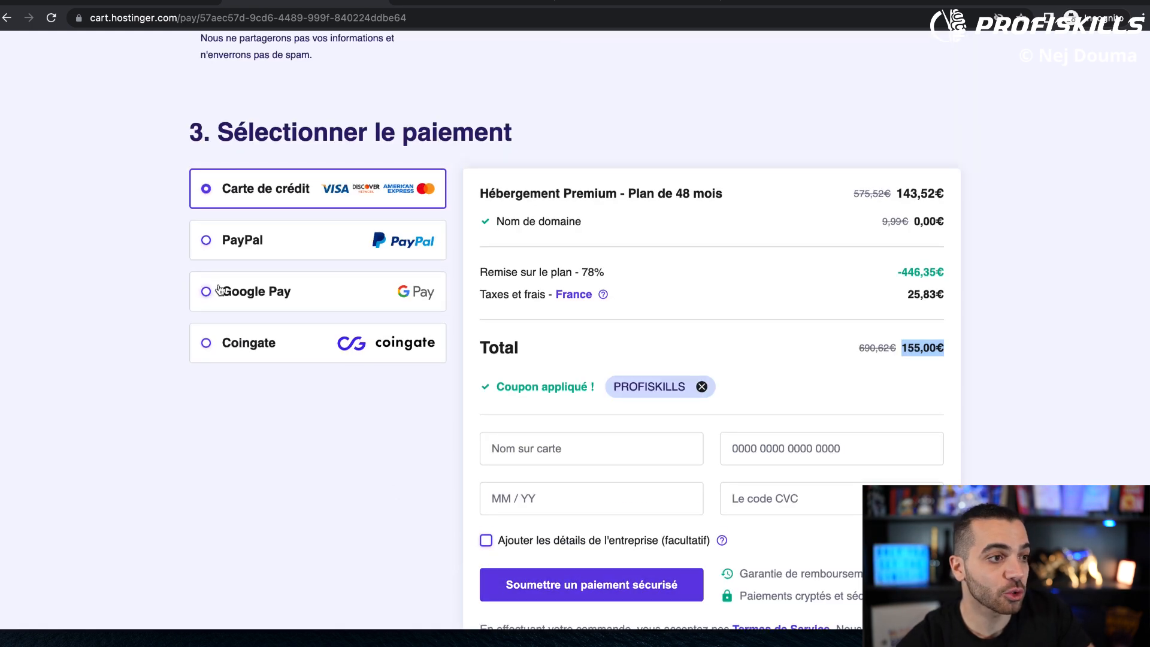
pyautogui.click(212, 246)
pyautogui.scroll(-3, 722, 304)
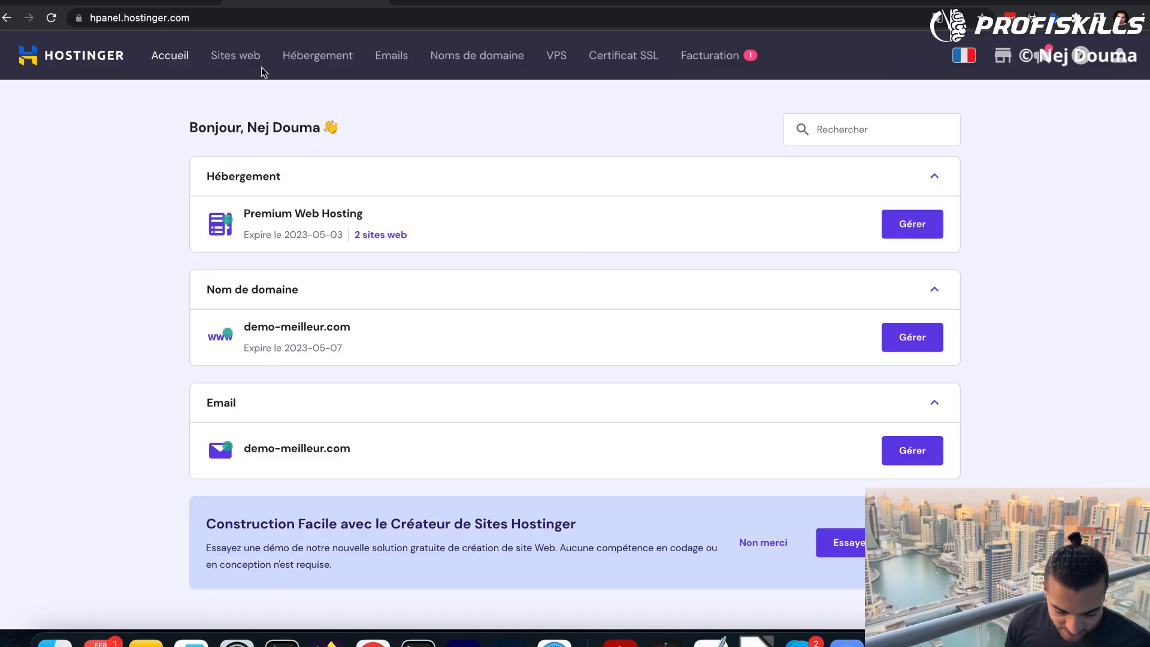
# Start creating a new website in the hosting control panel with WordPress as the platform
pyautogui.click(237, 56)
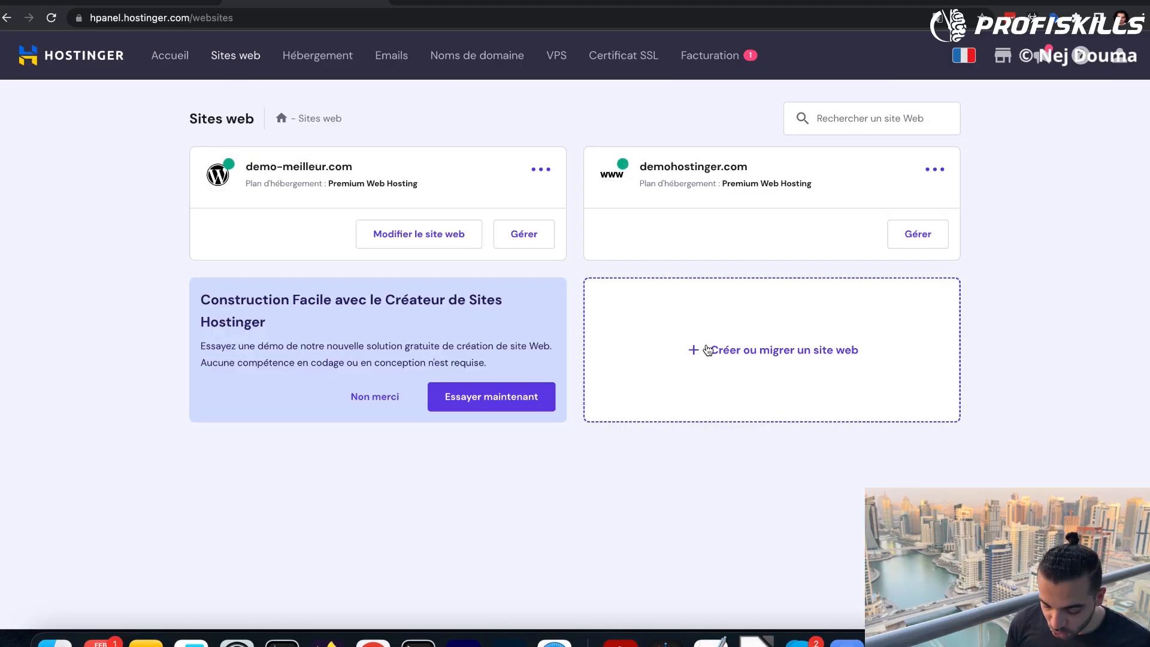
pyautogui.click(783, 359)
pyautogui.moveTo(362, 369); pyautogui.dragTo(498, 375)
pyautogui.click(433, 464)
pyautogui.moveTo(338, 346); pyautogui.dragTo(413, 348)
pyautogui.click(439, 488)
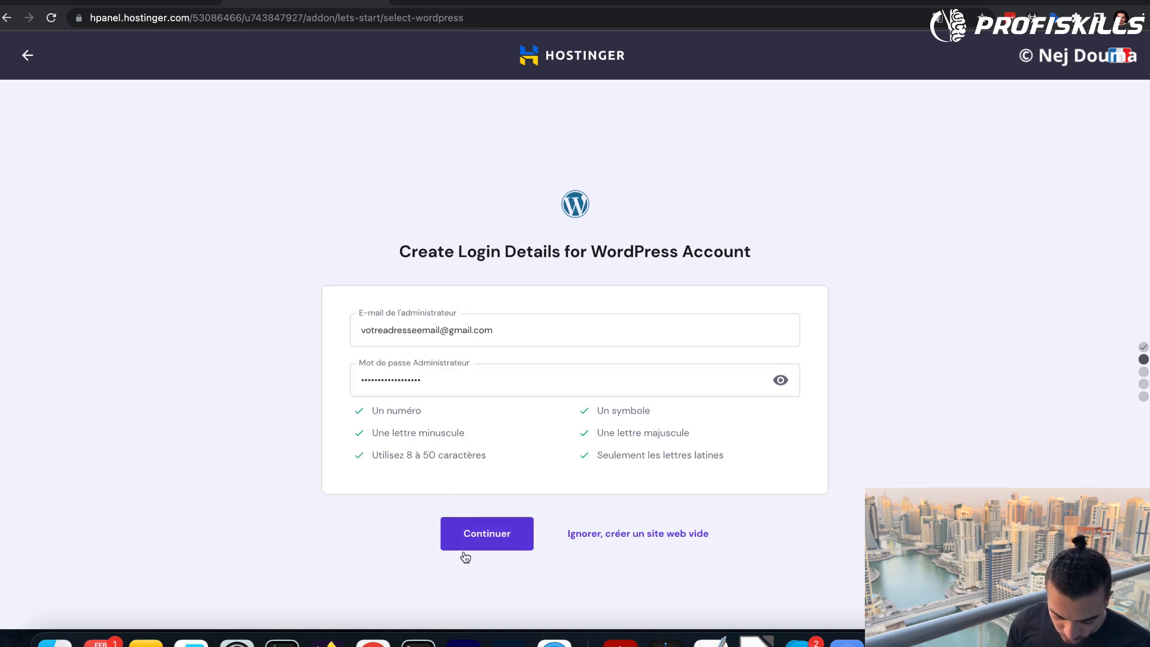
# Confirm the WordPress administrator login details and skip adding extensions to the website
pyautogui.click(465, 549)
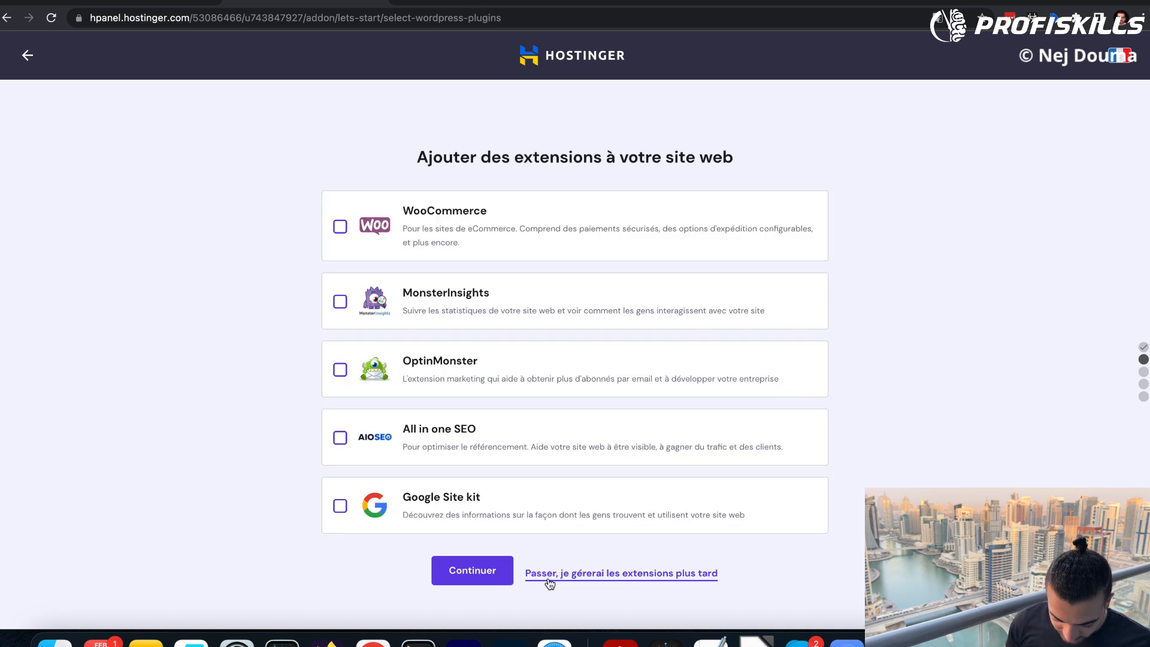
pyautogui.click(635, 575)
pyautogui.scroll(-1, 641, 251)
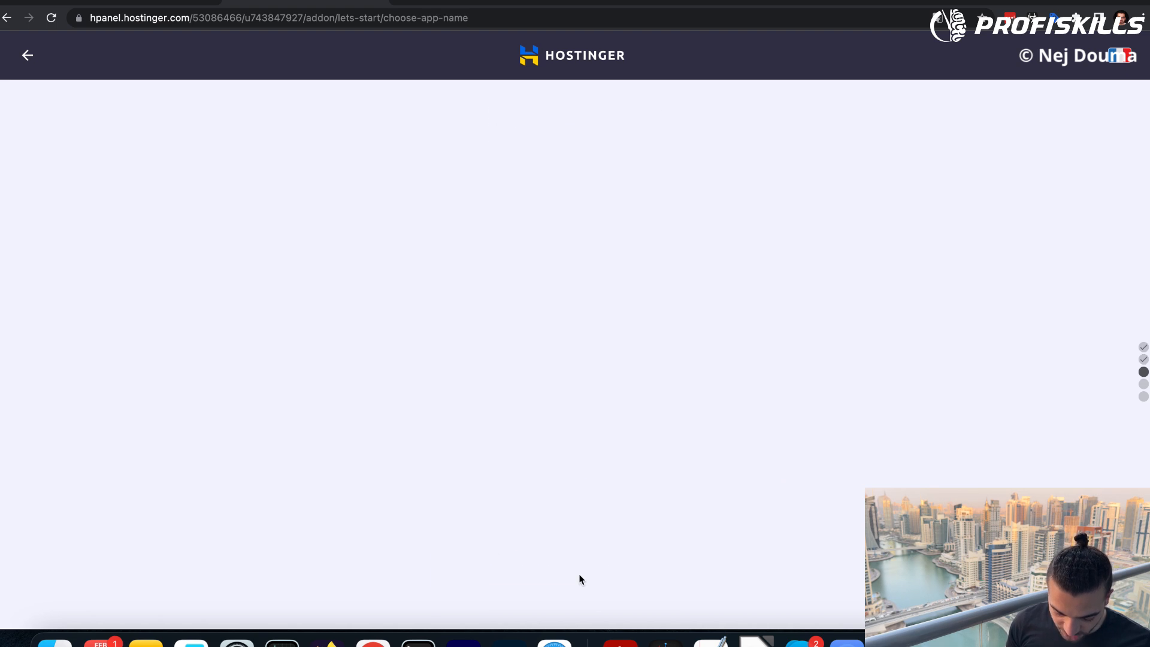
# Name the website with the existing domain myfelicia.shop and complete the setup
pyautogui.moveTo(626, 368); pyautogui.dragTo(788, 372)
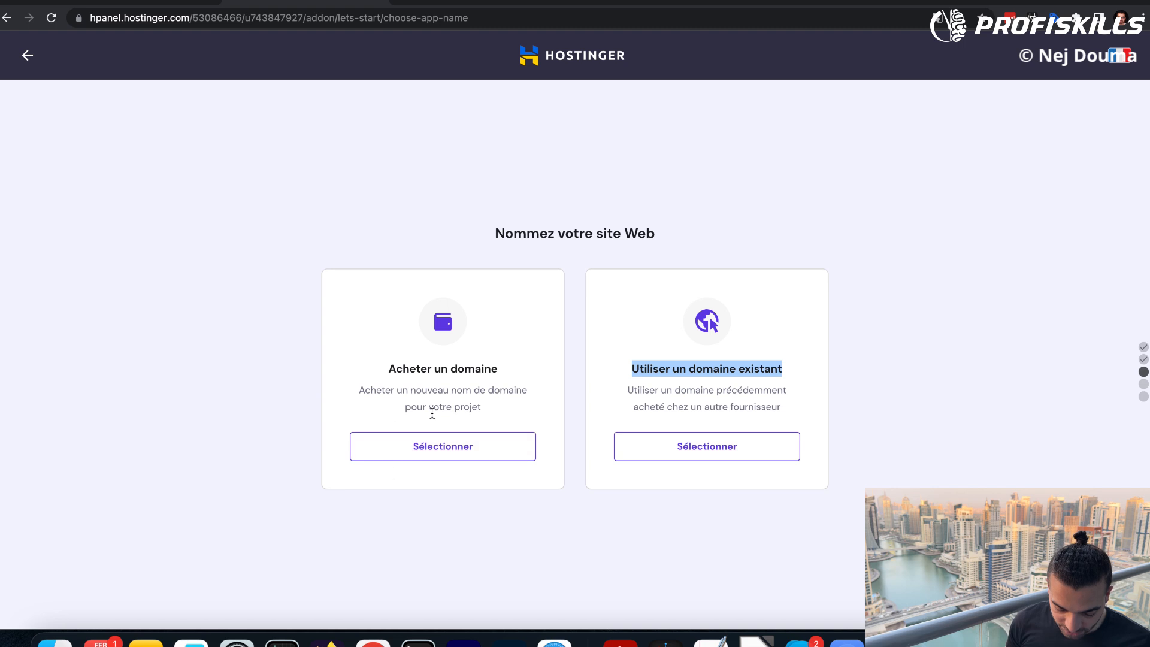
pyautogui.click(690, 447)
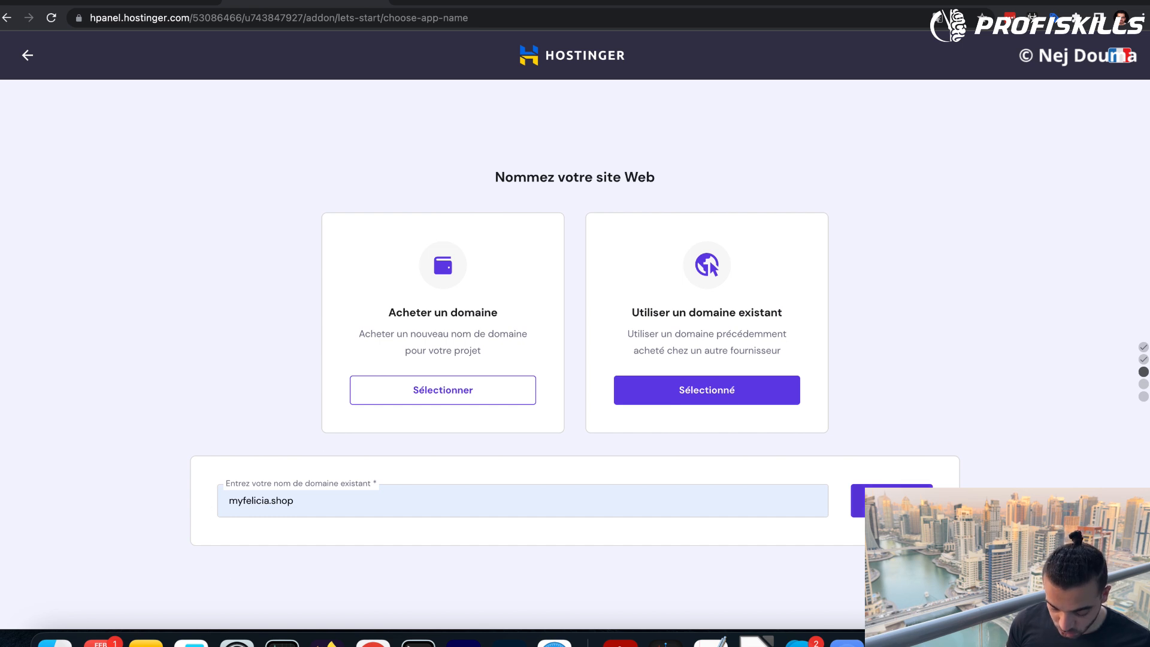
pyautogui.press('Return')
pyautogui.click(579, 433)
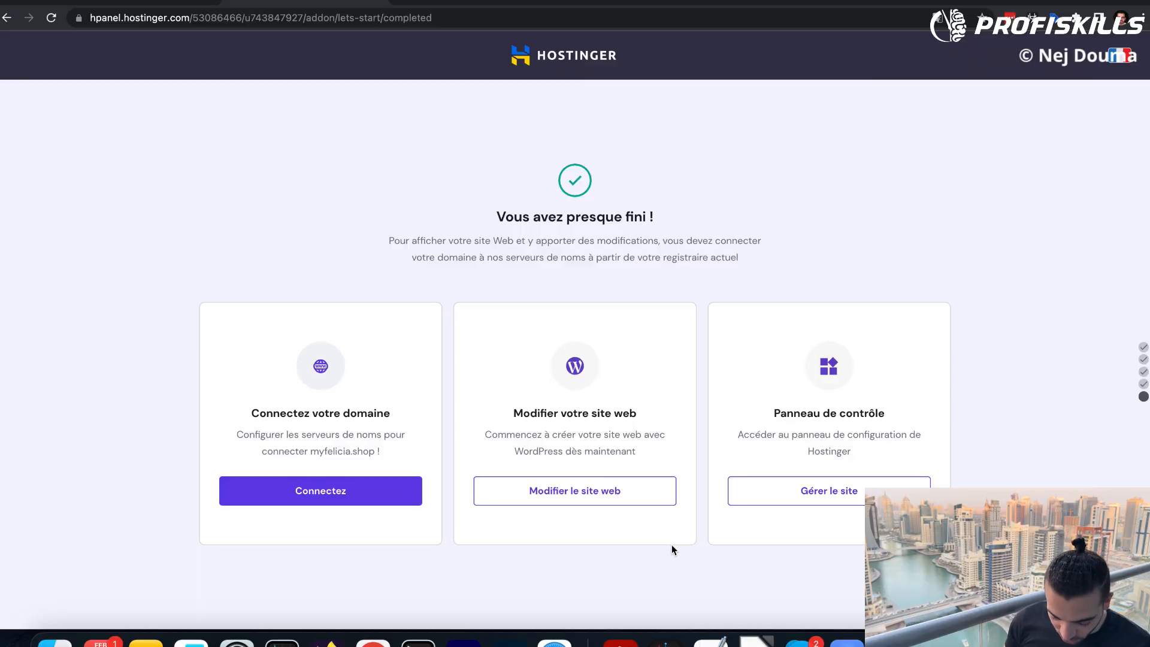
# Open the new site for editing in WordPress, dismiss the preview banner and leave the post editor for the posts list
pyautogui.click(603, 495)
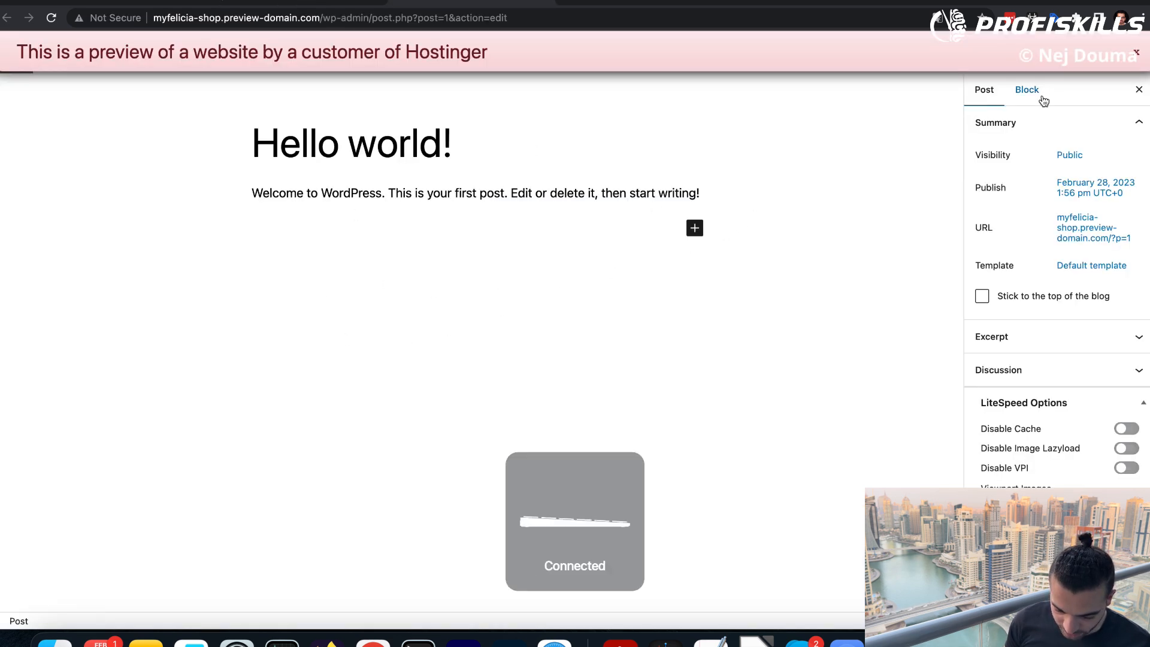
pyautogui.click(1137, 52)
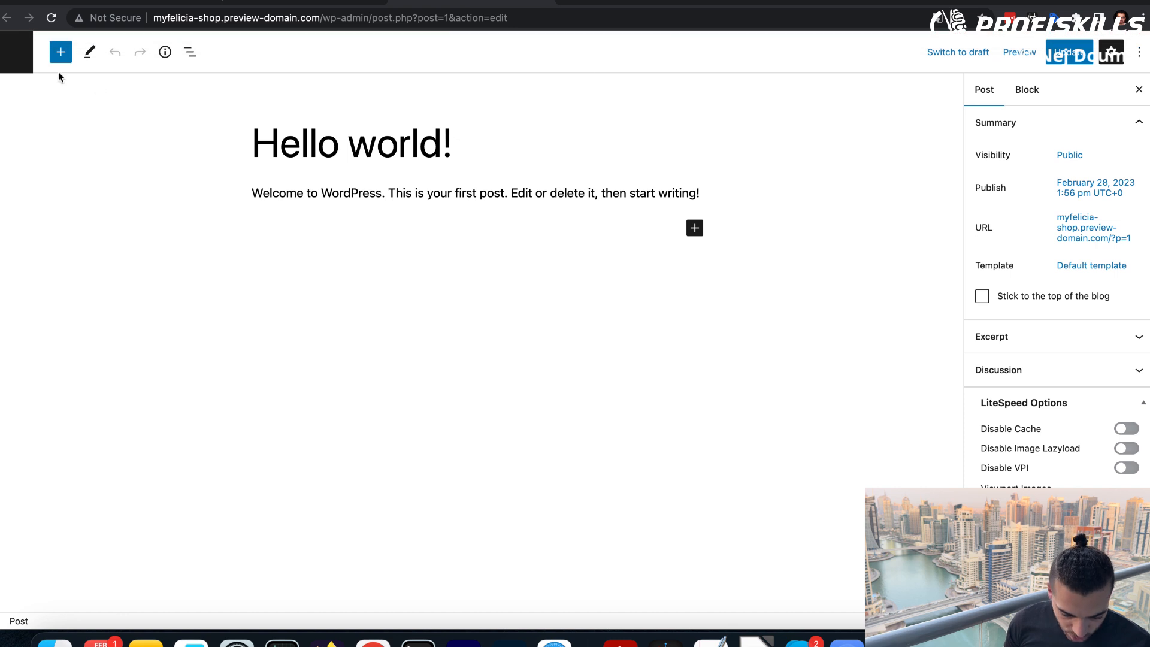
pyautogui.click(11, 58)
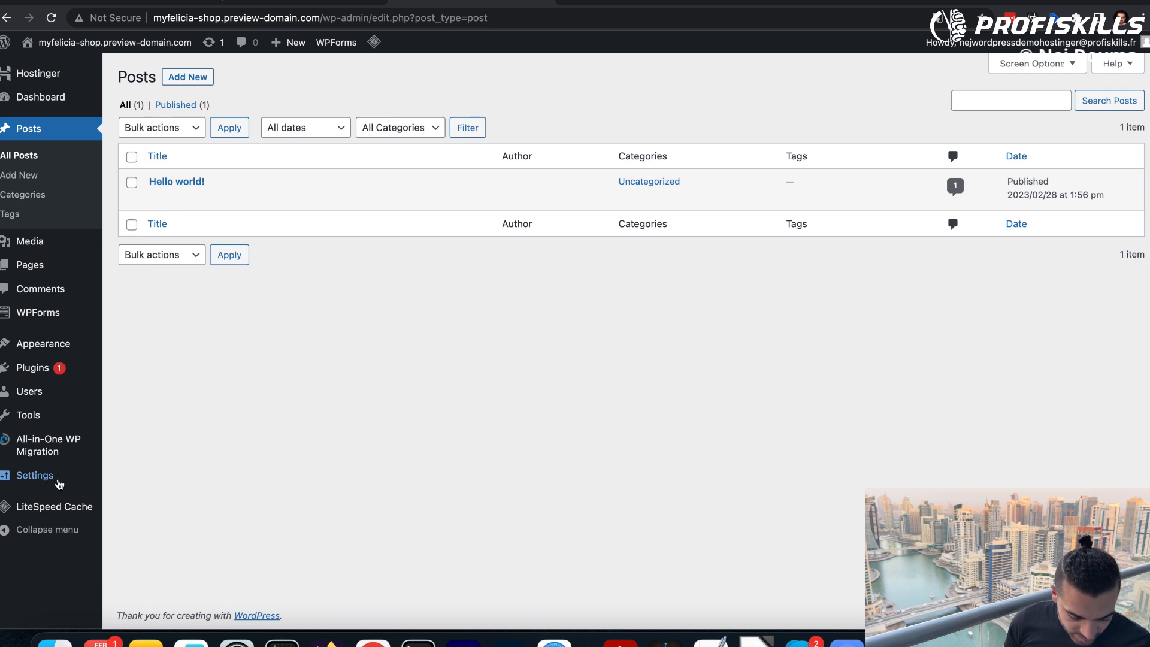
# Set the WordPress site language to Français in the general settings and save the changes
pyautogui.moveTo(37, 481)
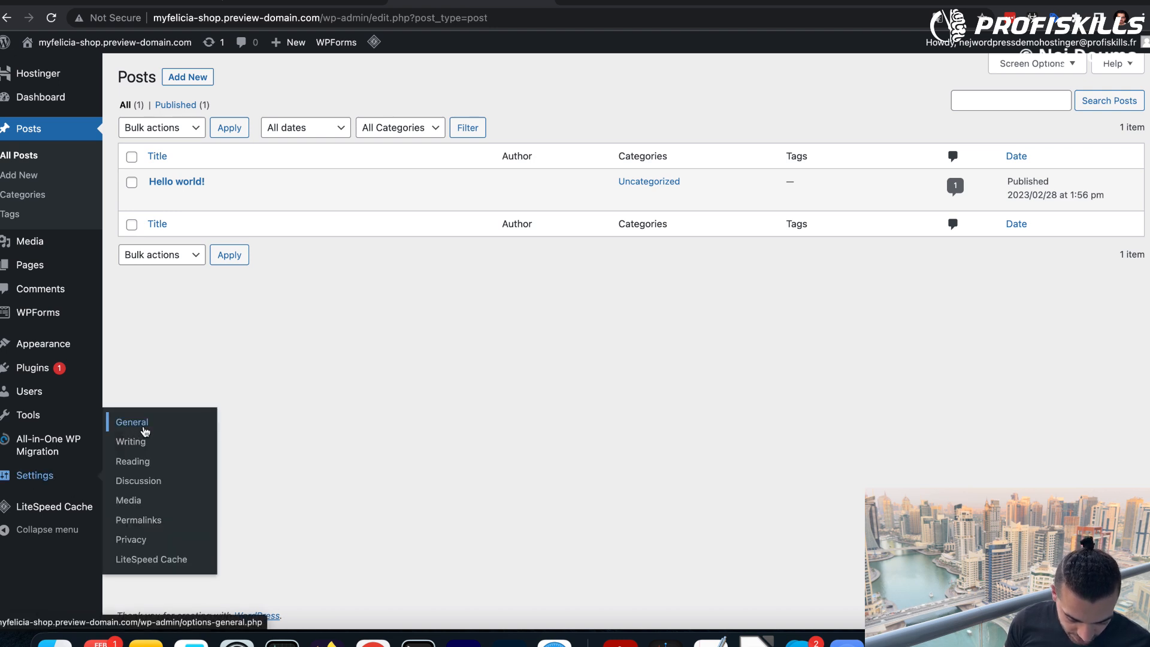
pyautogui.click(144, 431)
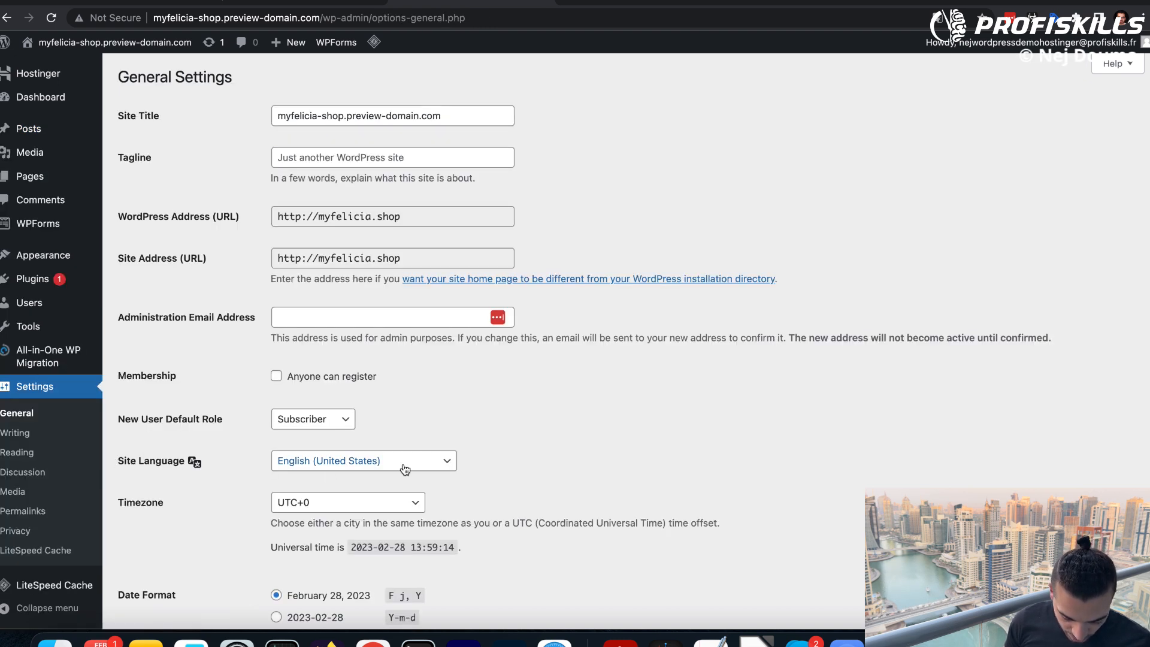
pyautogui.click(404, 463)
pyautogui.scroll(-10, 311, 512)
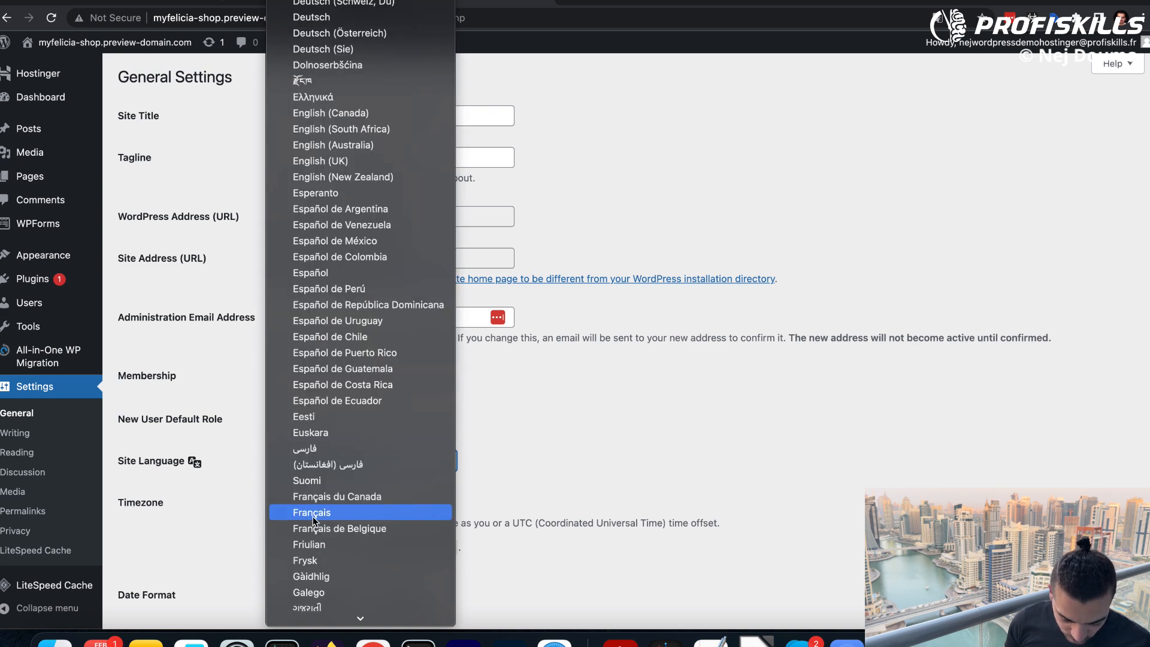
pyautogui.click(312, 512)
pyautogui.scroll(-6, 601, 332)
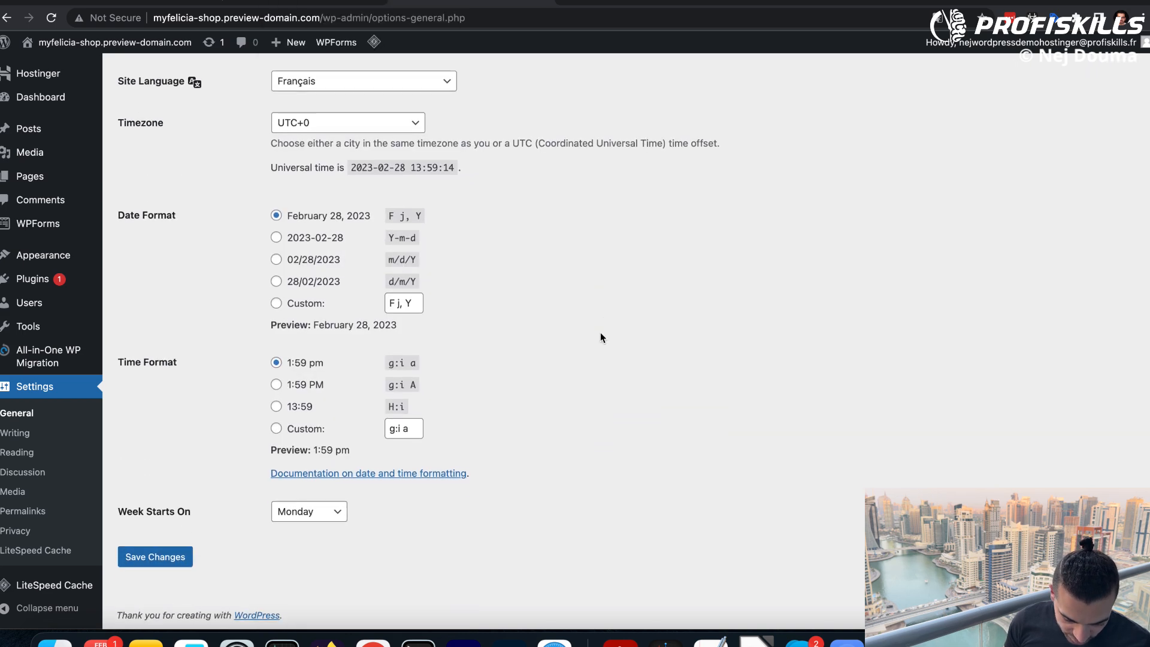
pyautogui.click(157, 557)
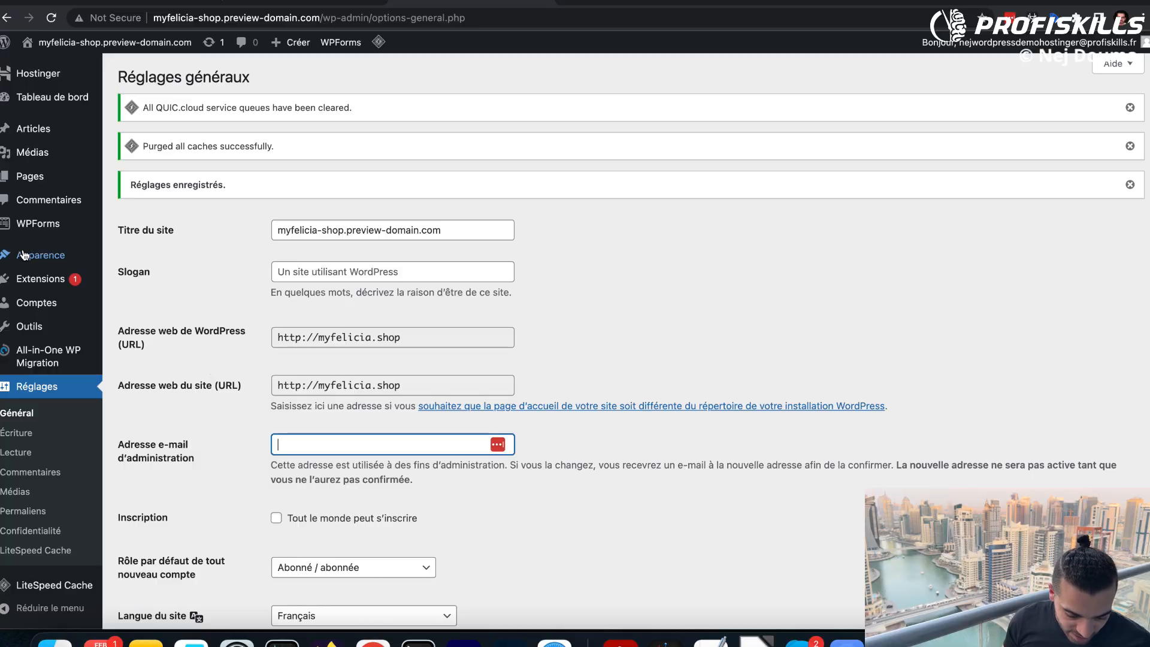
# Find the Rife Free theme by searching "rife free", then install and activate it
pyautogui.moveTo(26, 257)
pyautogui.click(145, 260)
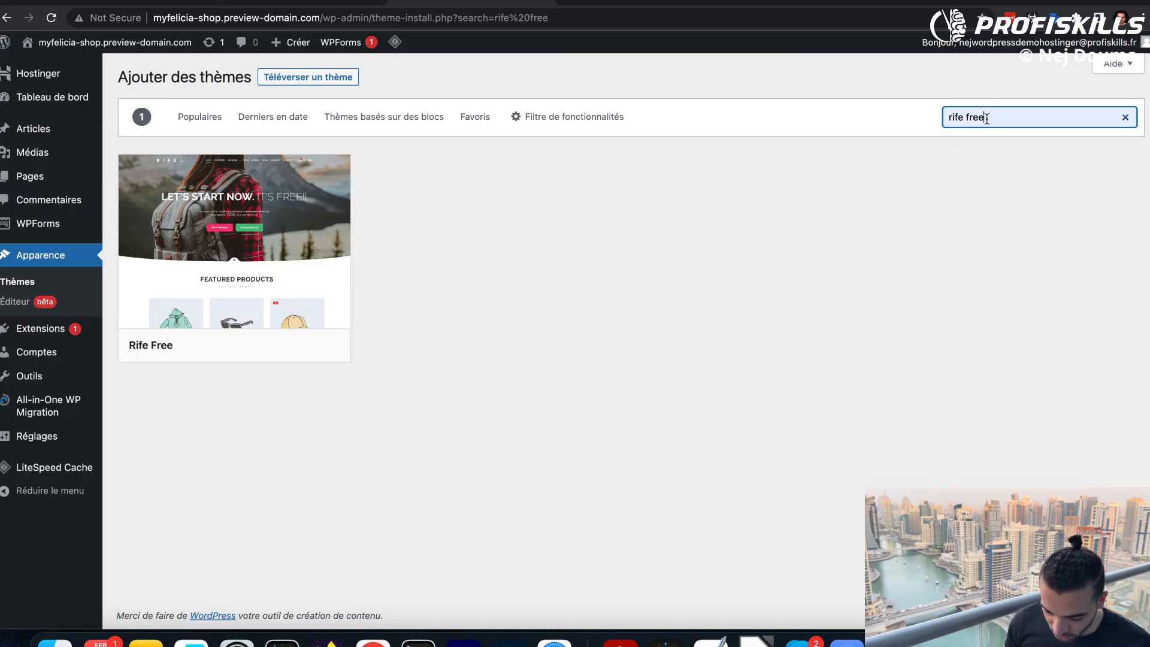
pyautogui.moveTo(265, 206)
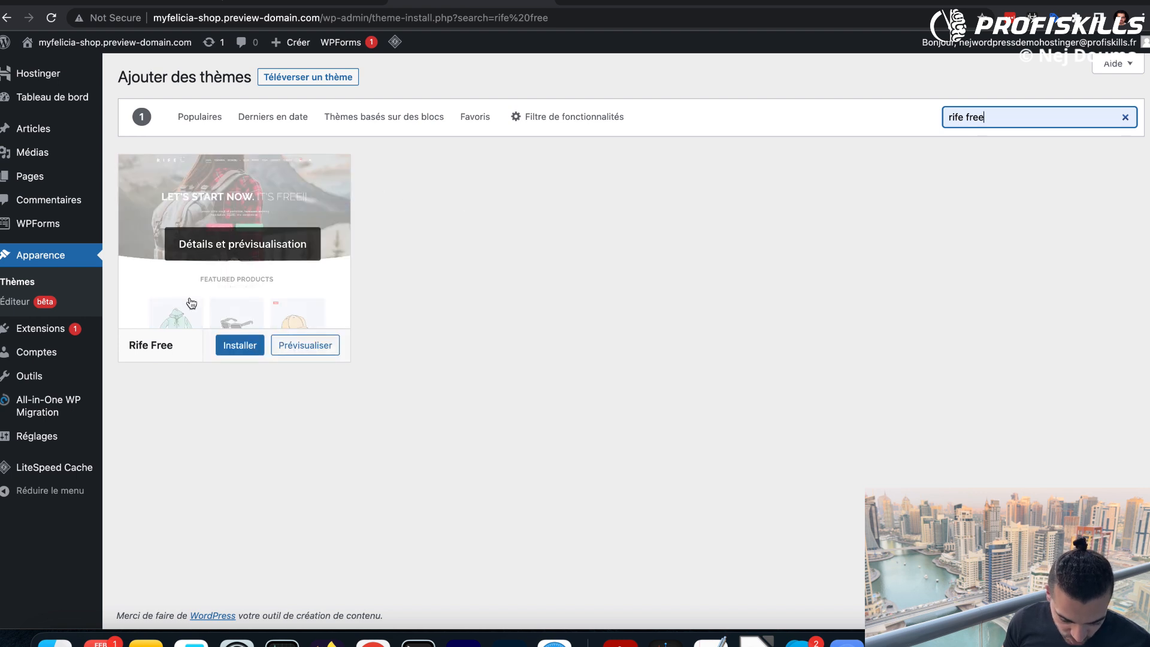
pyautogui.click(247, 345)
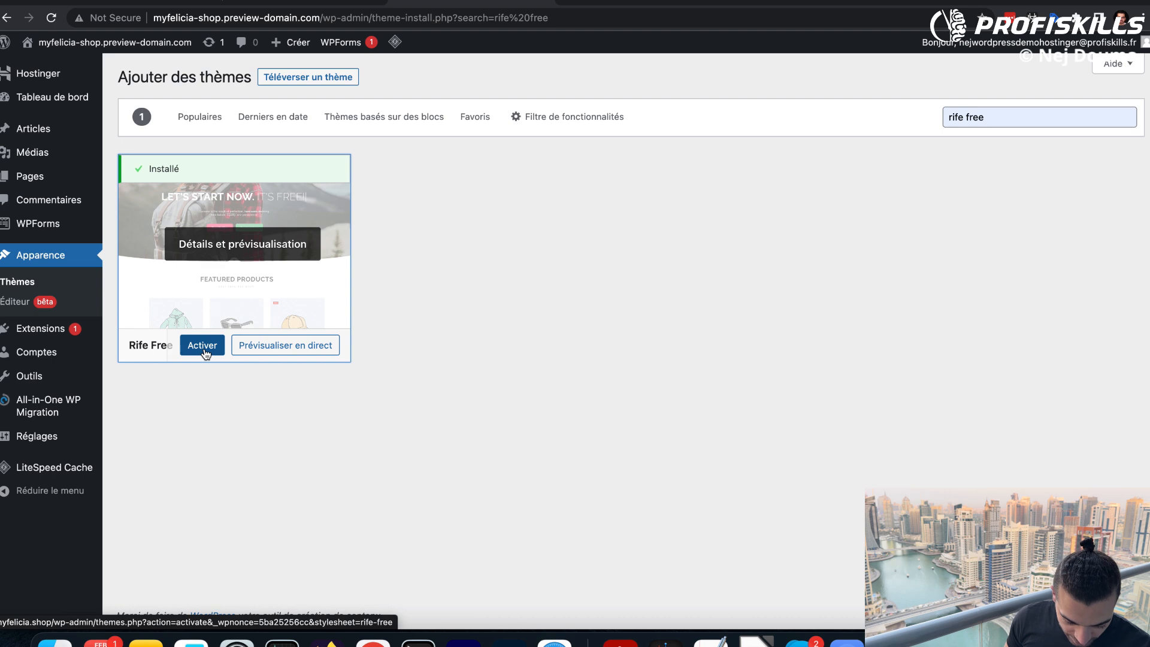
pyautogui.click(203, 346)
pyautogui.moveTo(260, 122); pyautogui.dragTo(353, 128)
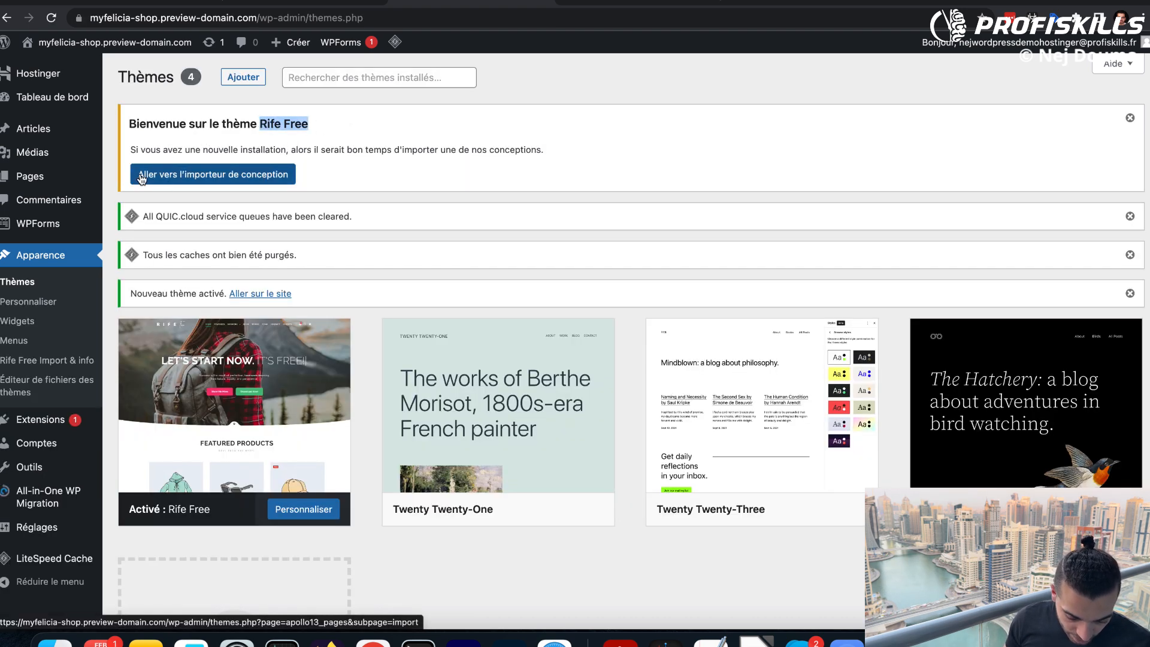
# Open the Rife Free design importer and install and activate the required Apollo13 Framework Extensions
pyautogui.click(229, 181)
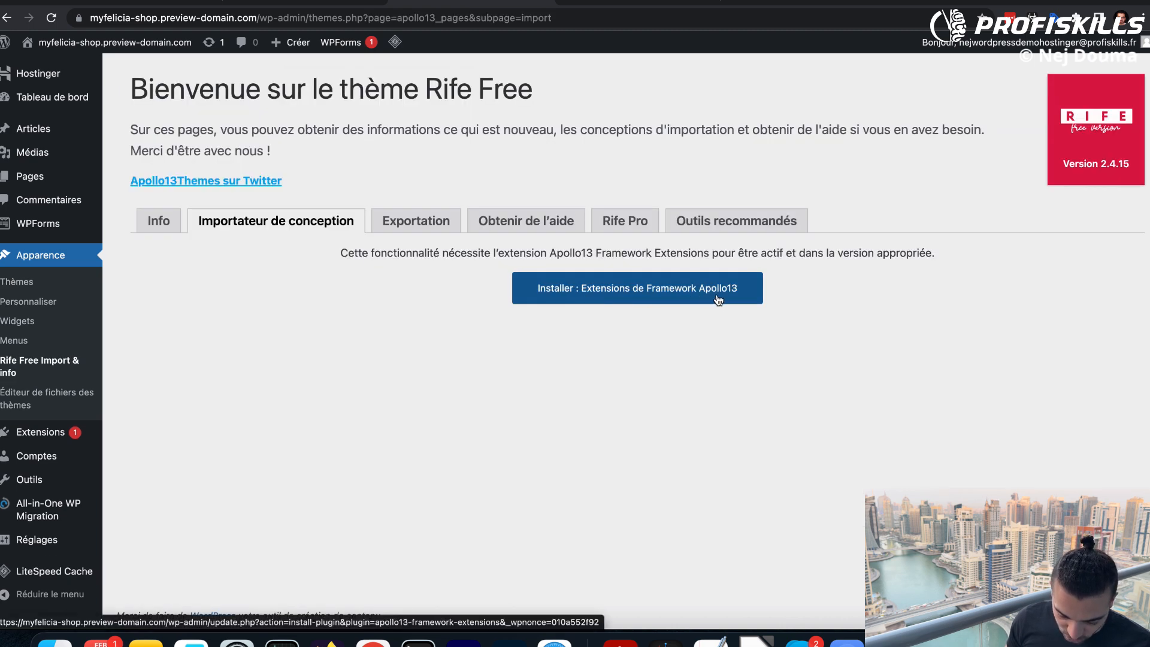
pyautogui.click(632, 293)
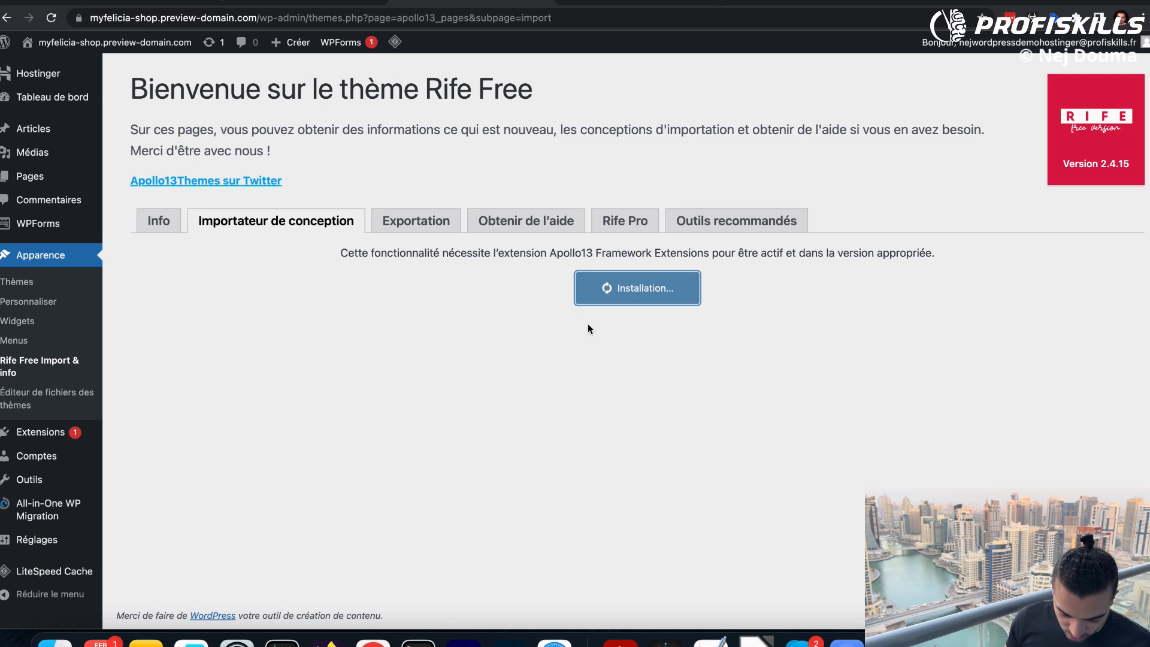
pyautogui.click(643, 291)
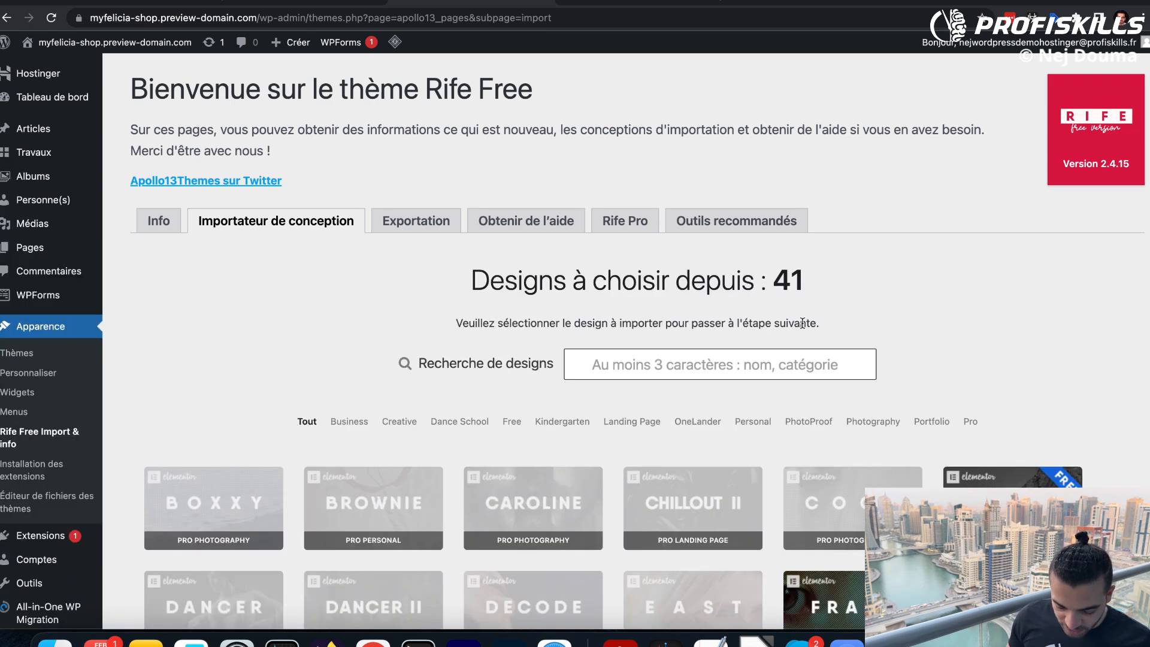
# Import the free Woor design with extensions, shop, demo content, site settings and theme settings, keeping the current content
pyautogui.scroll(-12, 917, 328)
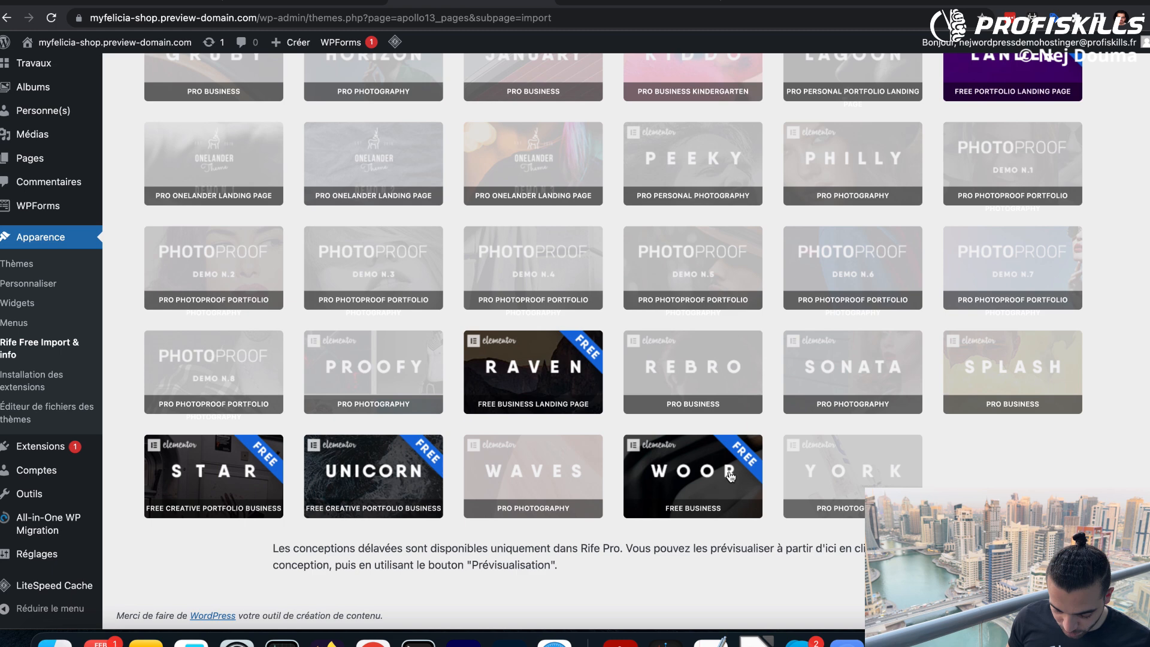
pyautogui.click(706, 484)
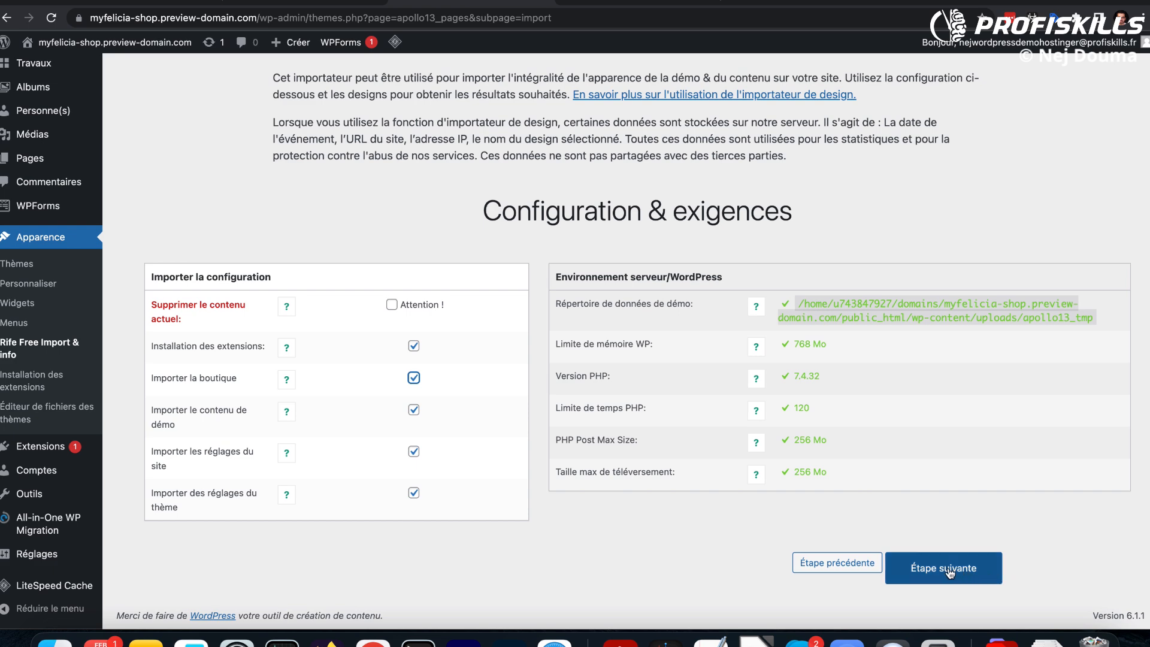
pyautogui.click(949, 573)
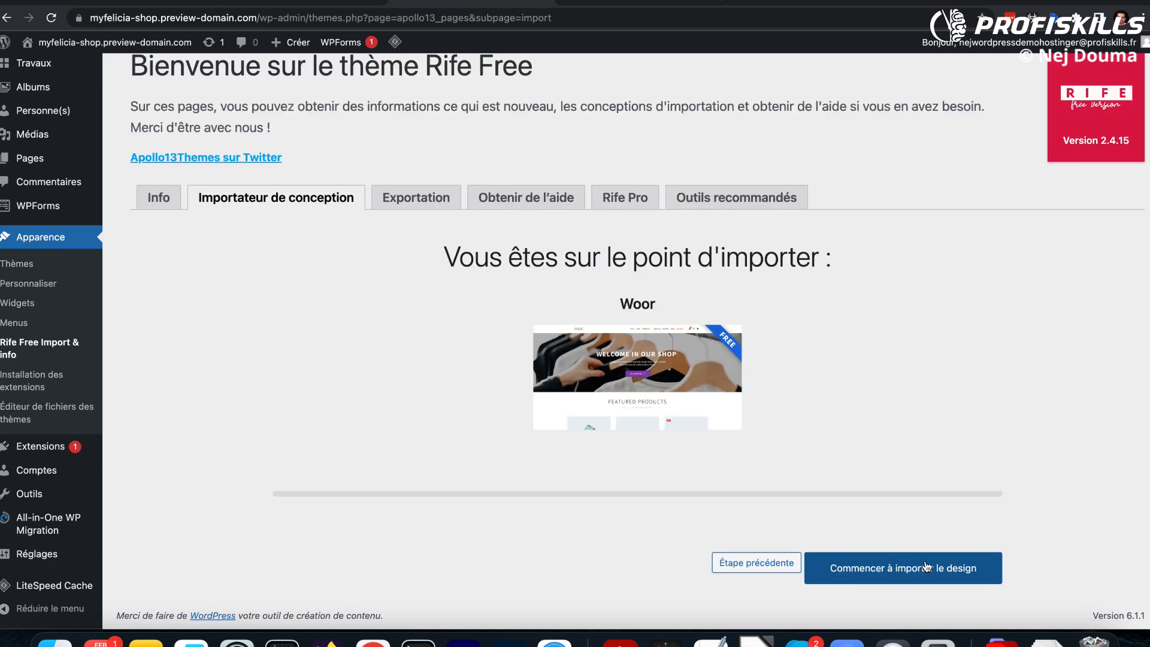
pyautogui.click(926, 566)
pyautogui.moveTo(479, 67); pyautogui.dragTo(617, 68)
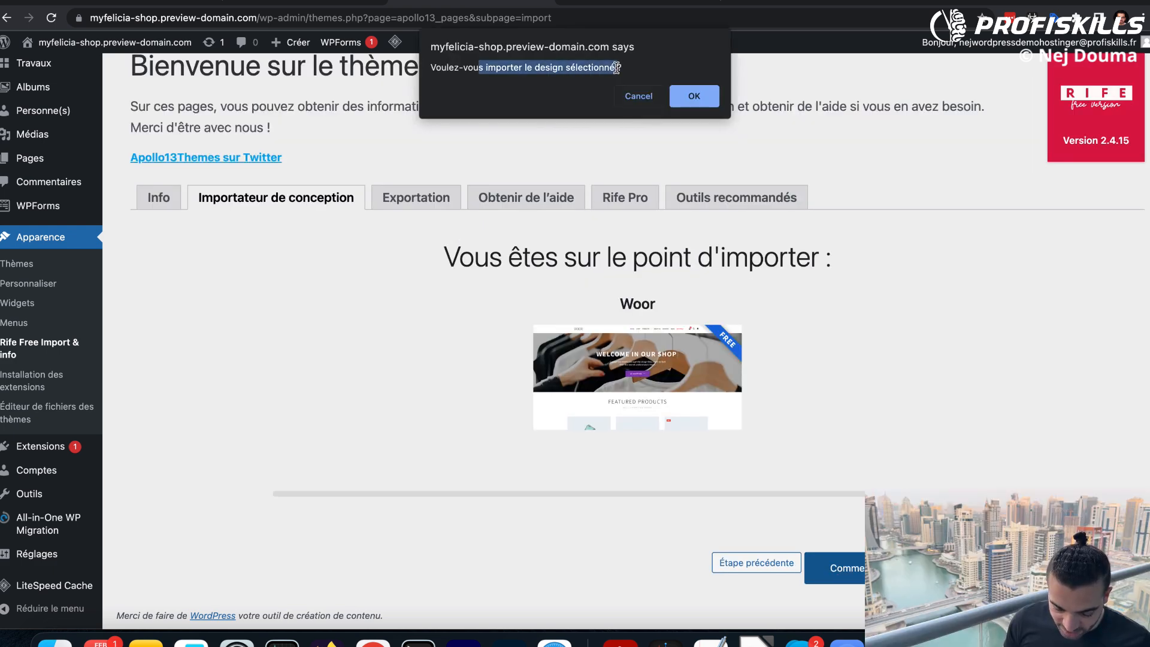
pyautogui.click(693, 96)
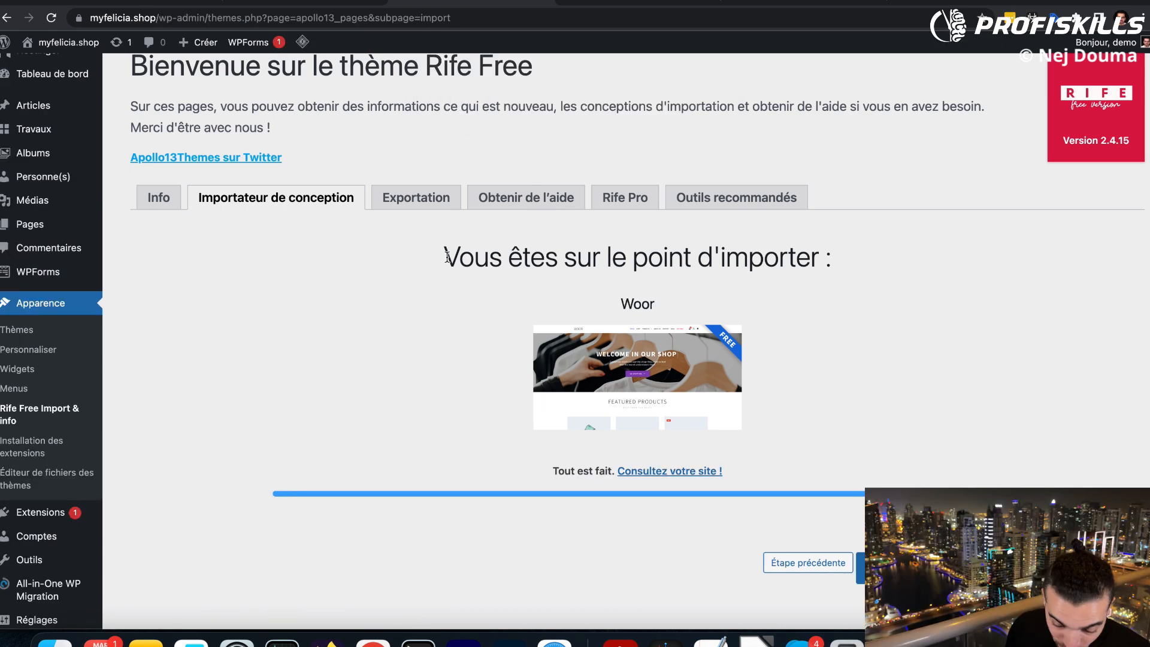
# Review the imported home page on myfelicia.shop, from the banner through the featured products, and return to the design importer
pyautogui.moveTo(447, 258); pyautogui.dragTo(856, 256)
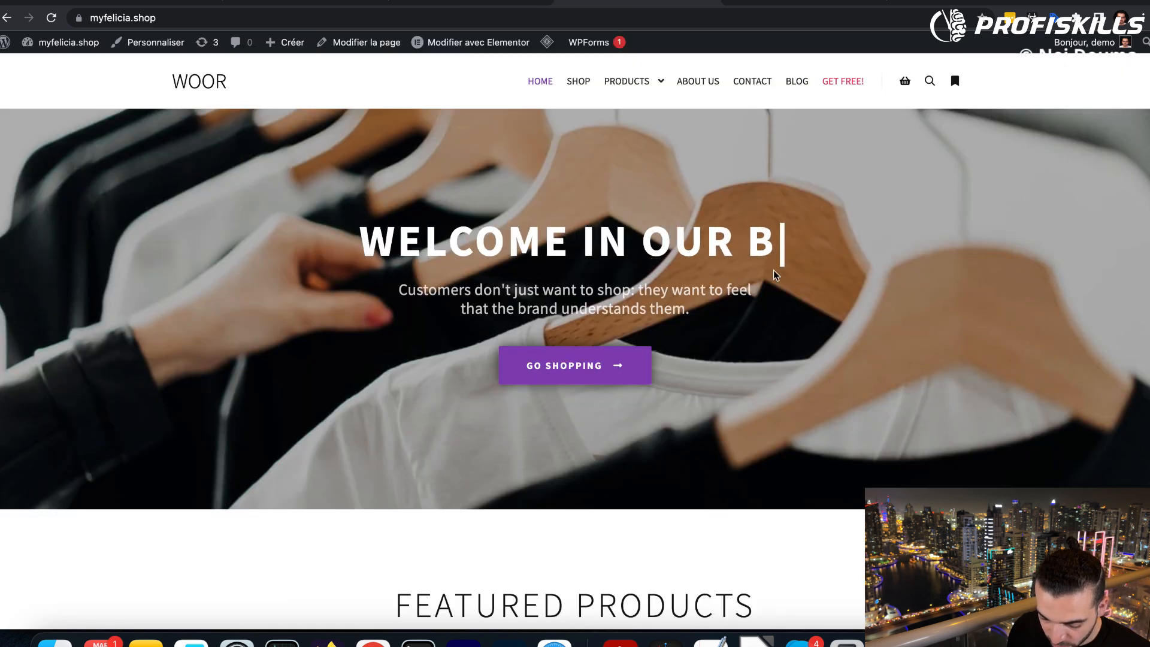
pyautogui.scroll(-2, 776, 275)
pyautogui.scroll(-2, 775, 272)
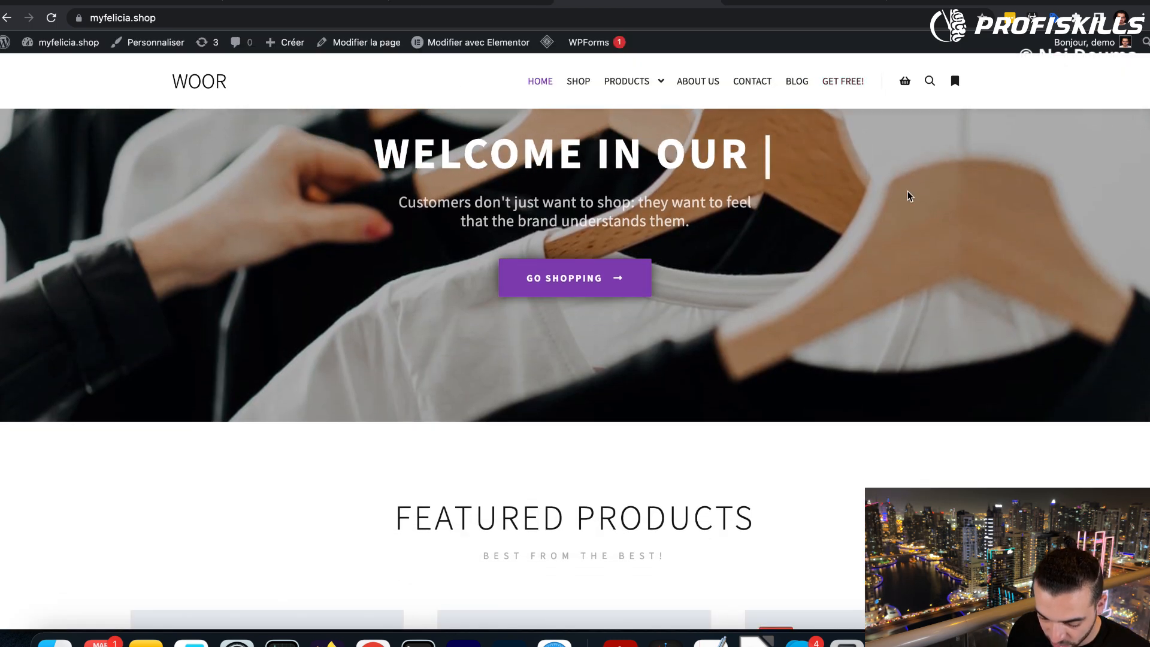
pyautogui.scroll(-5, 838, 306)
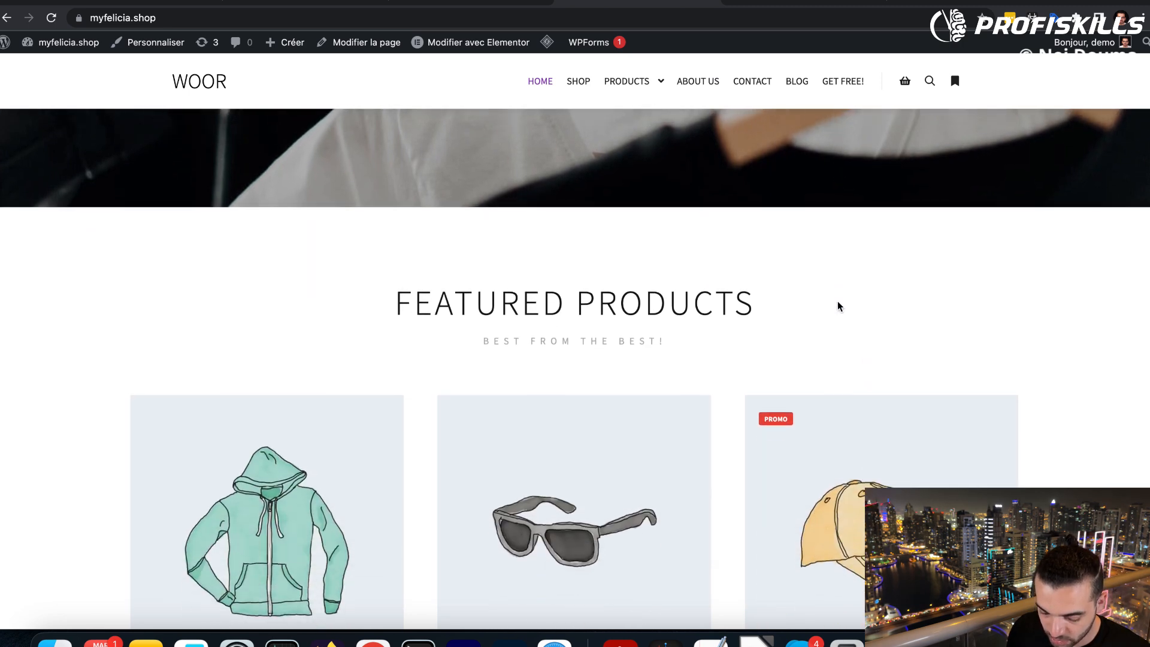
pyautogui.scroll(-3, 837, 307)
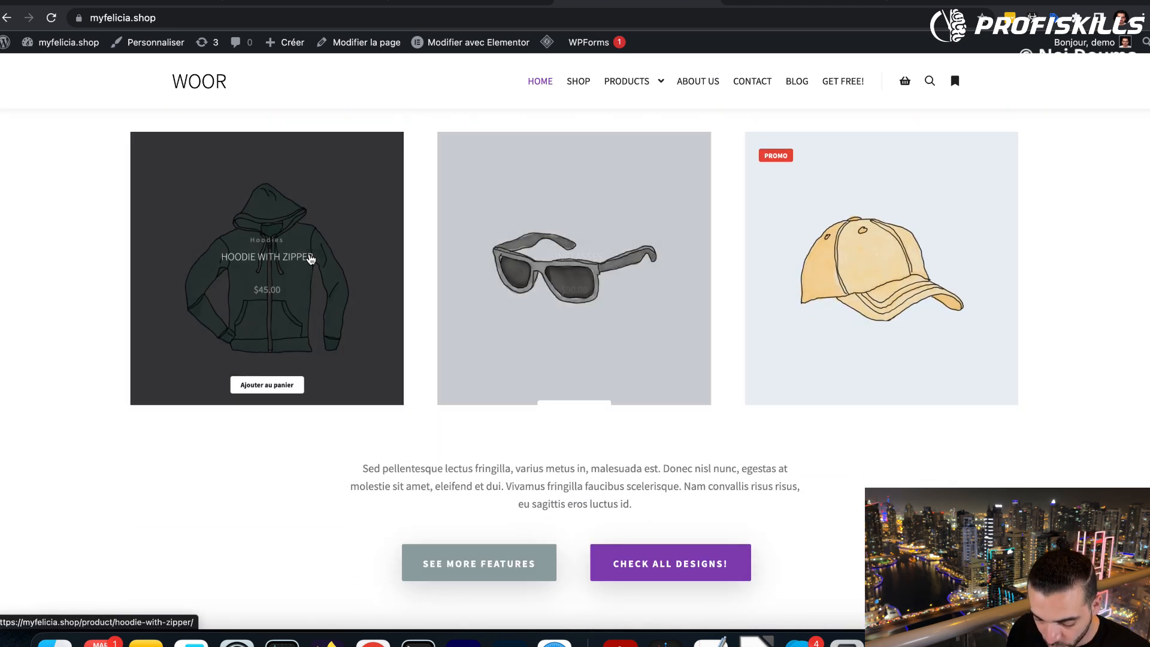
pyautogui.scroll(2, 654, 360)
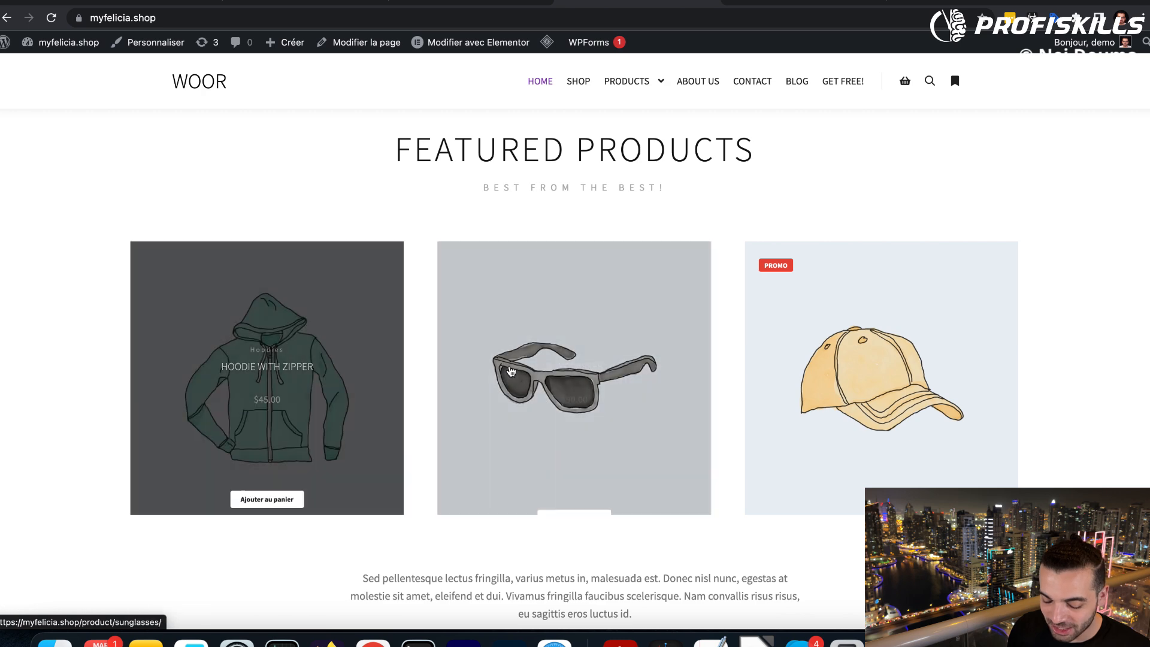
pyautogui.scroll(-4, 763, 412)
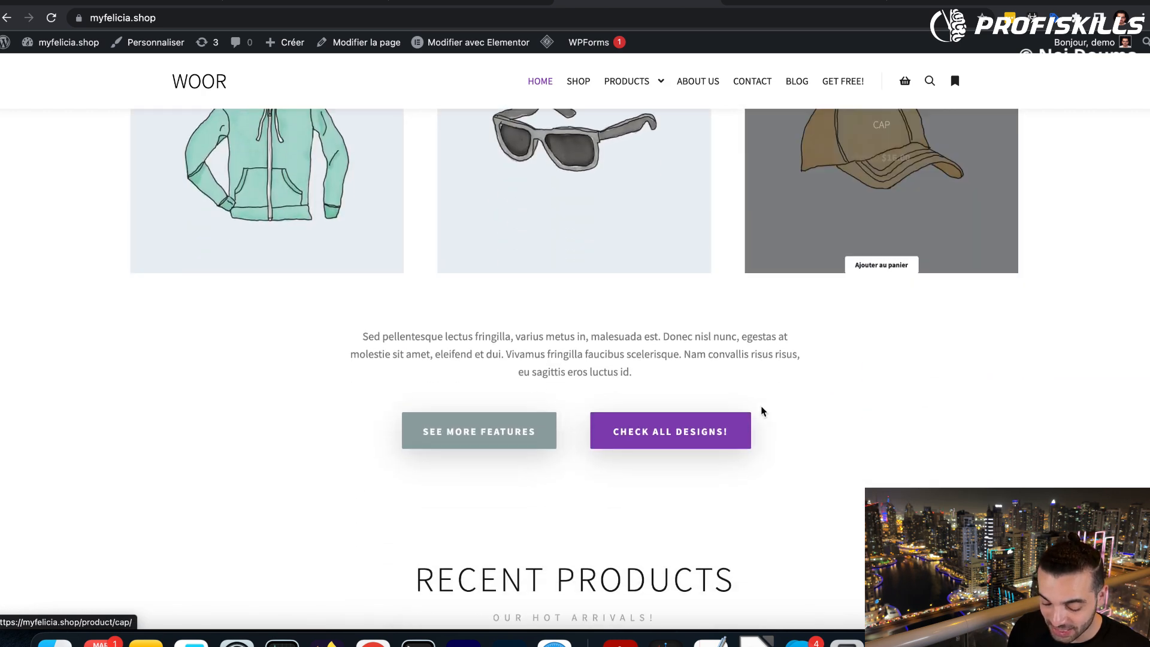
pyautogui.click(473, 2)
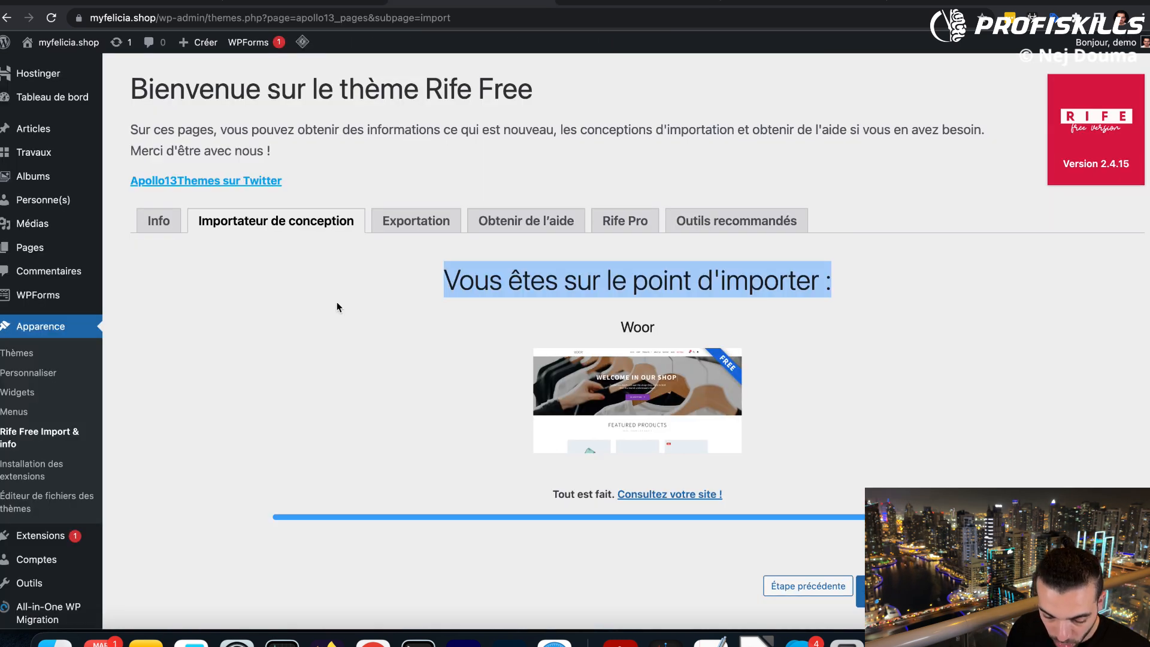
# Open the WordPress dashboard and launch the WooCommerce setup wizard
pyautogui.click(51, 98)
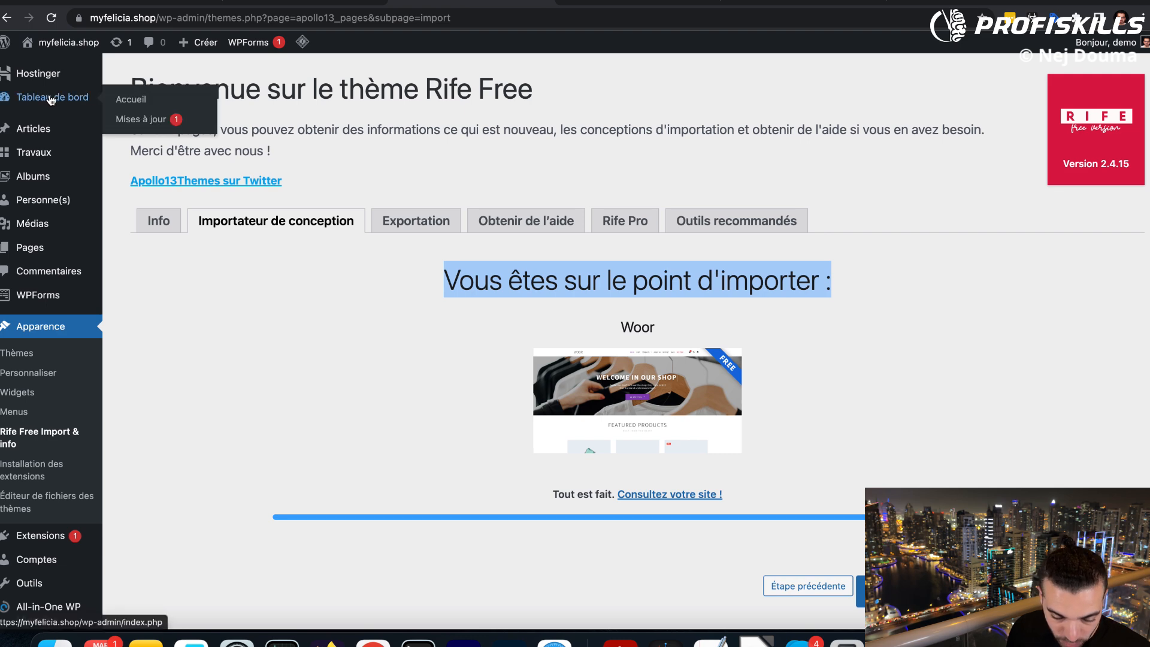
pyautogui.moveTo(42, 394)
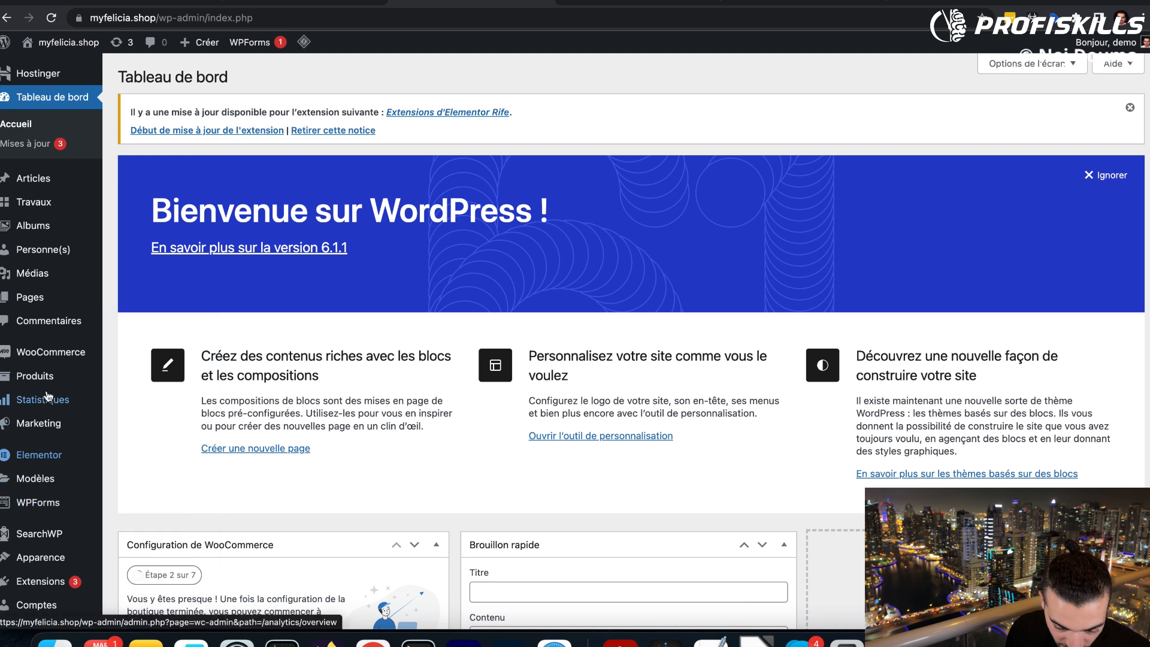
pyautogui.moveTo(40, 359)
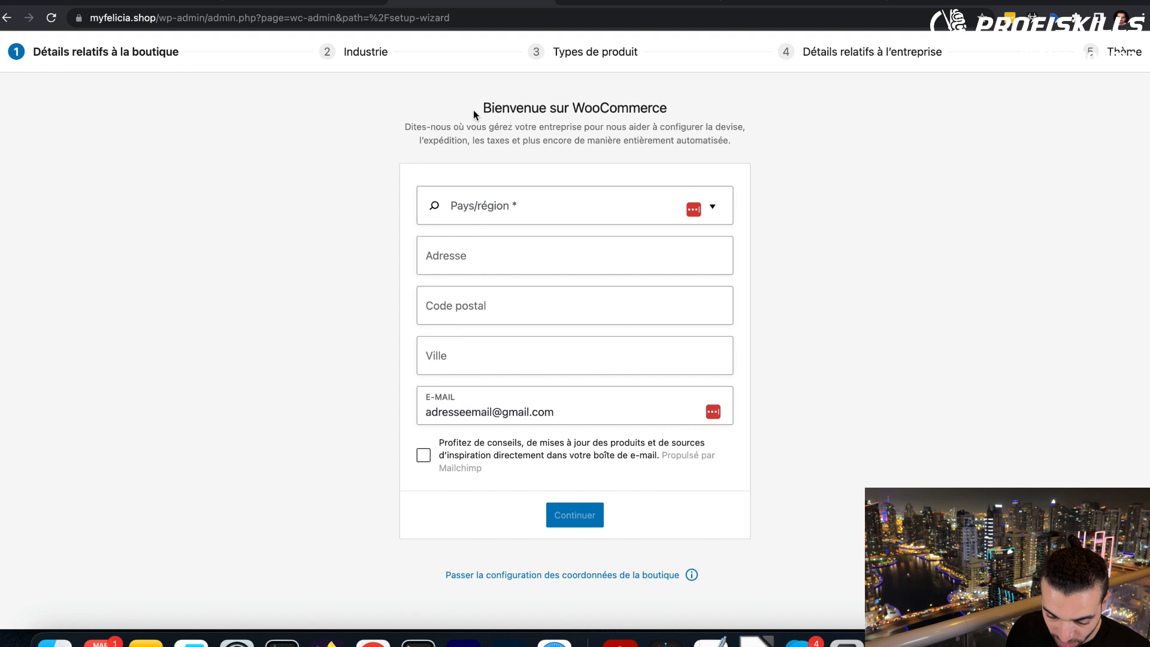
# Set the store's country to France in the WooCommerce setup and decline usage tracking
pyautogui.moveTo(473, 110); pyautogui.dragTo(707, 106)
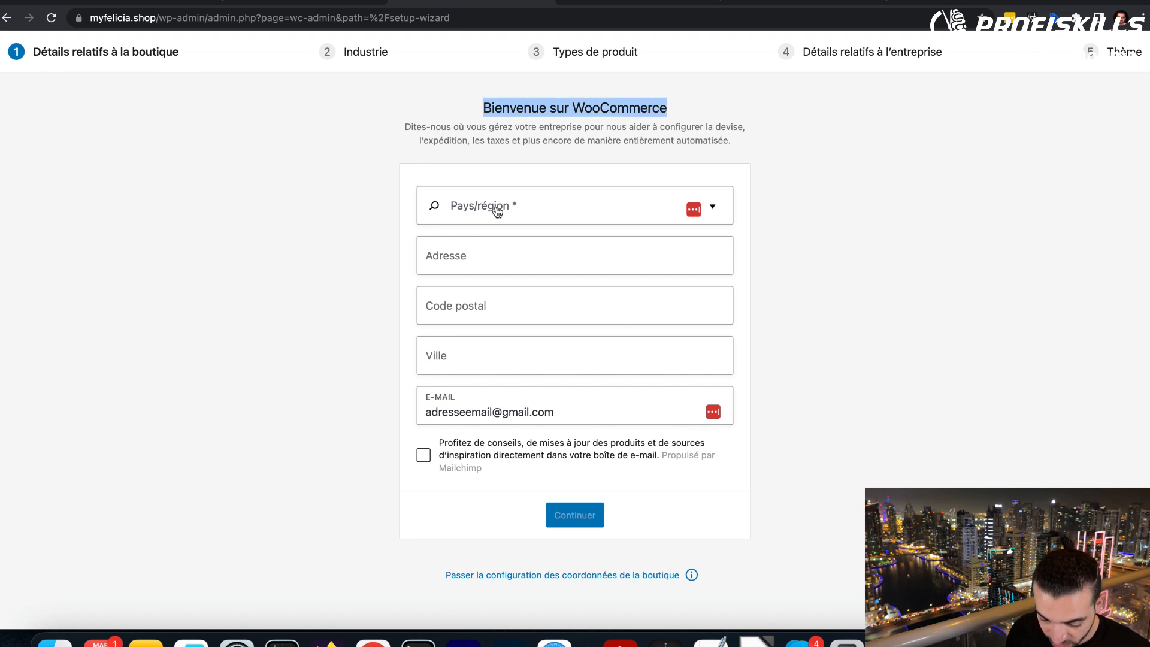
pyautogui.click(453, 214)
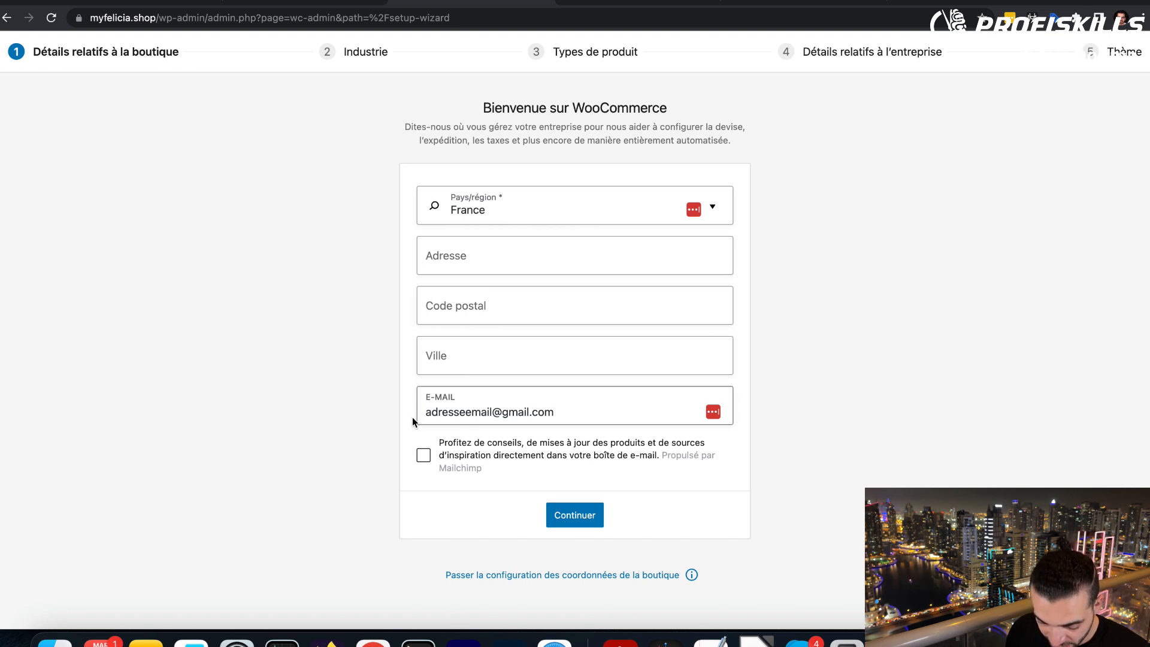
pyautogui.click(580, 523)
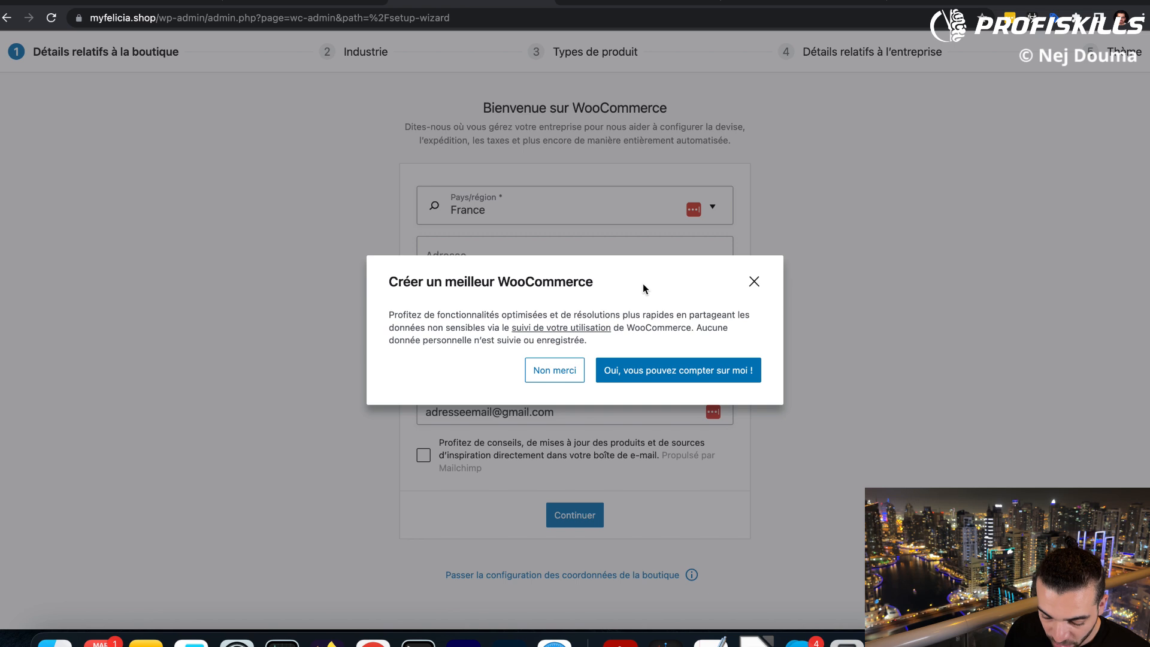
pyautogui.click(563, 373)
# Choose Santé et beauté as the store's industry and continue with Produits physiques as the product type
pyautogui.moveTo(407, 108); pyautogui.dragTo(748, 109)
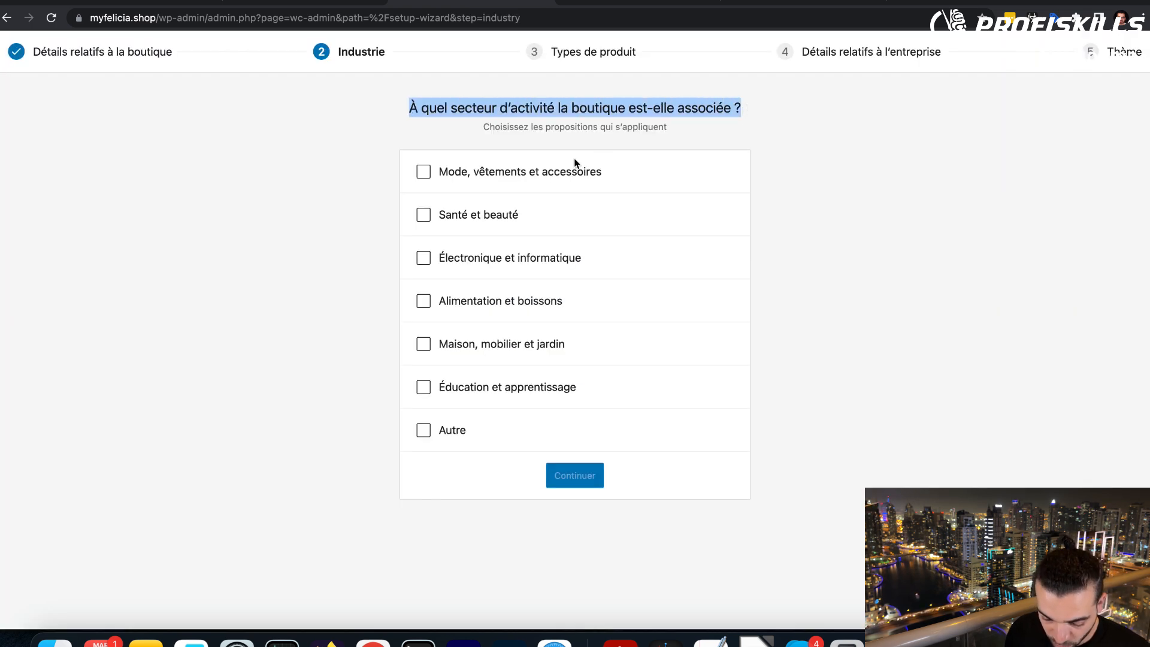
pyautogui.click(424, 215)
pyautogui.click(575, 475)
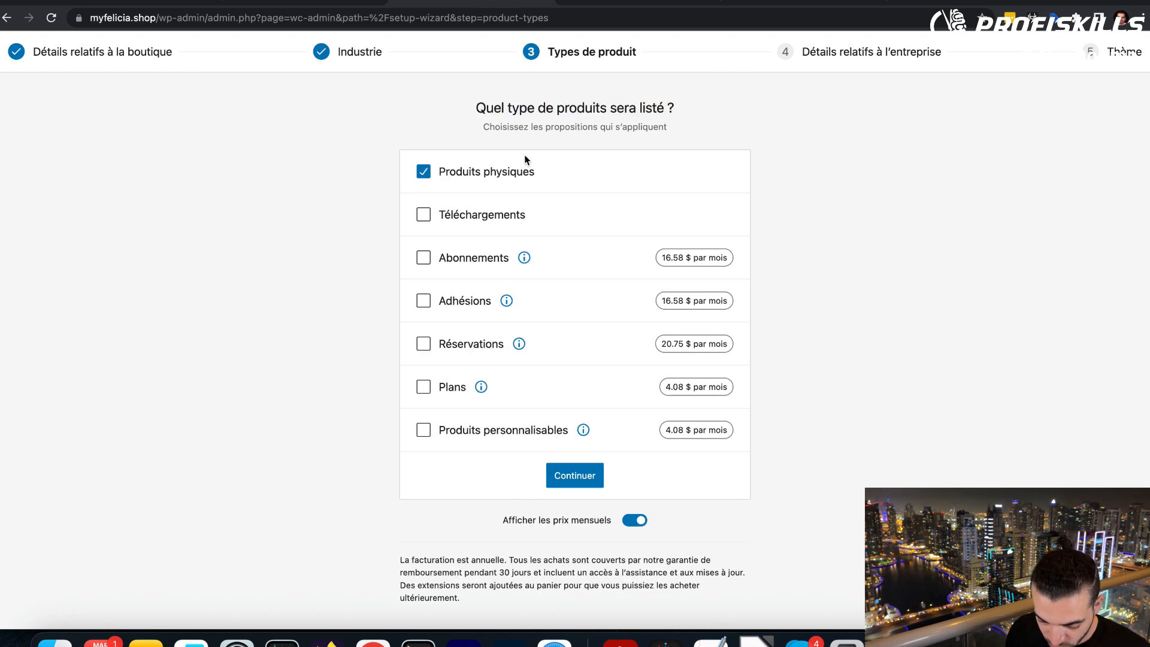
pyautogui.click(584, 478)
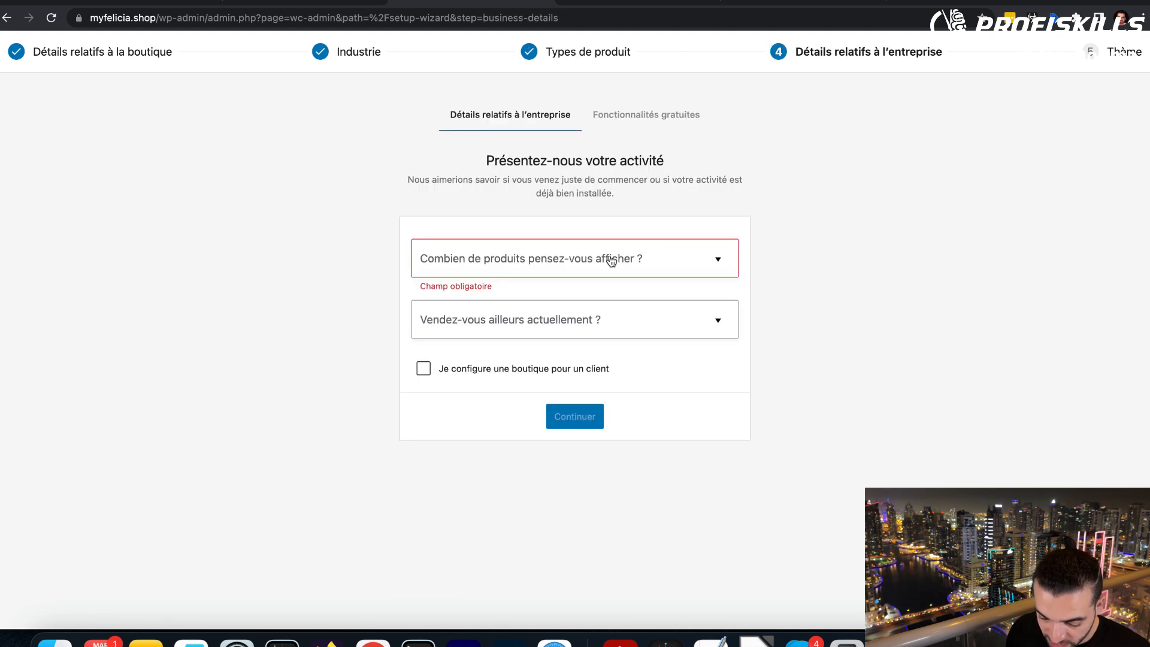
# Answer "Je n'ai pas encore de produits." and "Non" for selling elsewhere, and continue without the recommended Business features
pyautogui.click(618, 262)
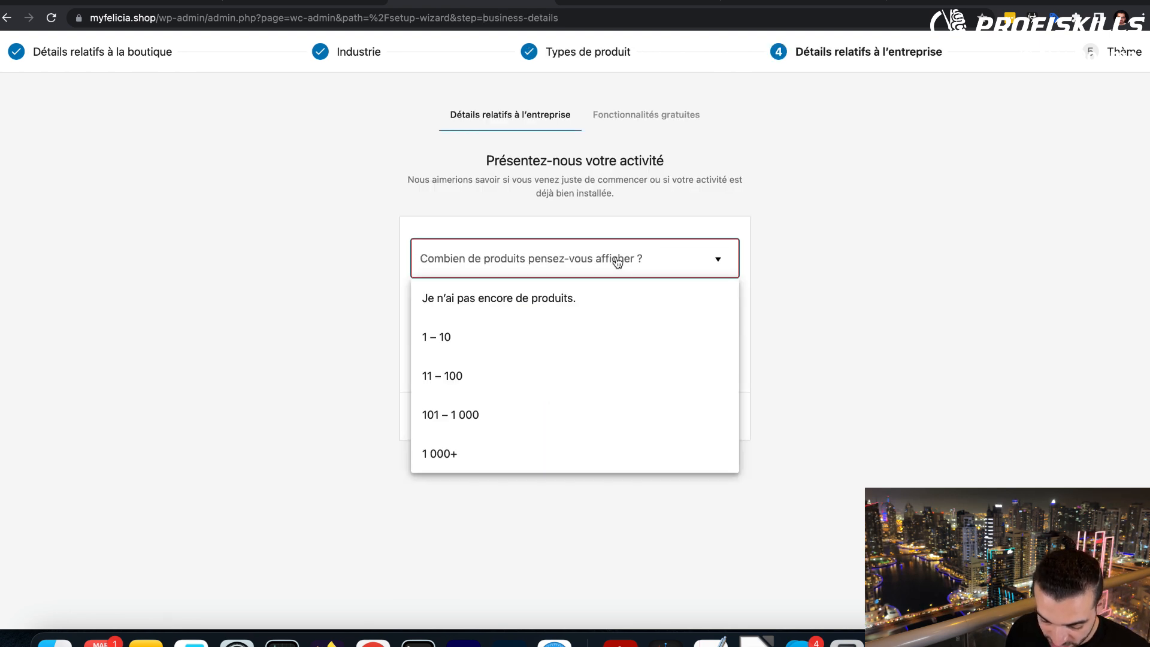
pyautogui.click(535, 307)
pyautogui.click(574, 321)
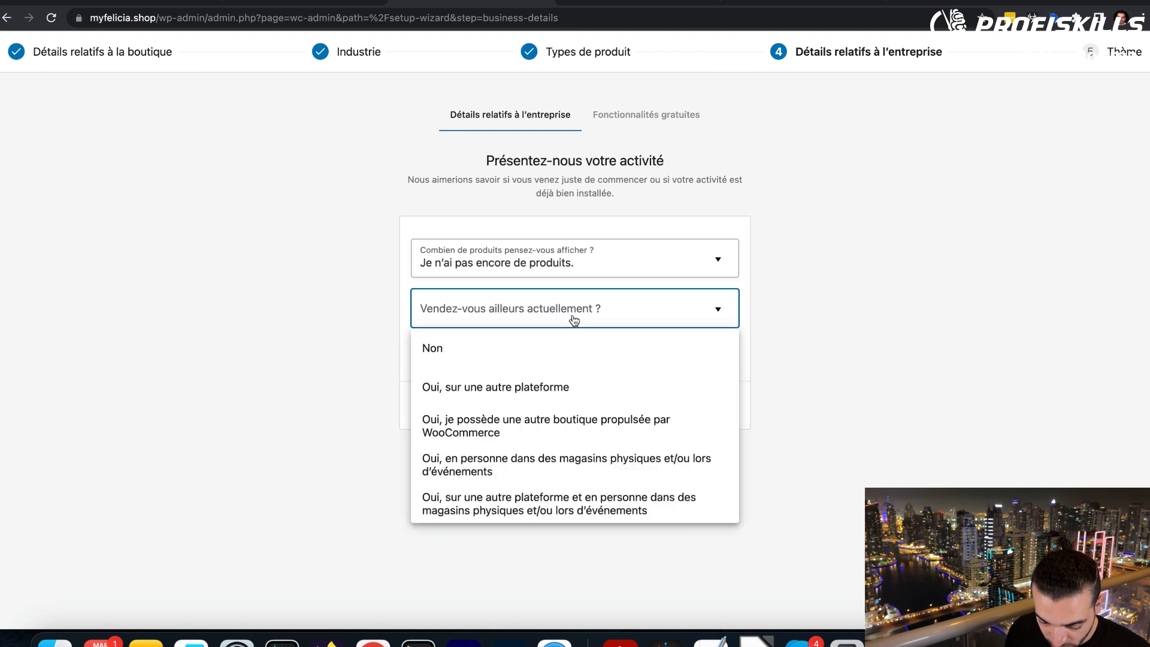
pyautogui.click(499, 352)
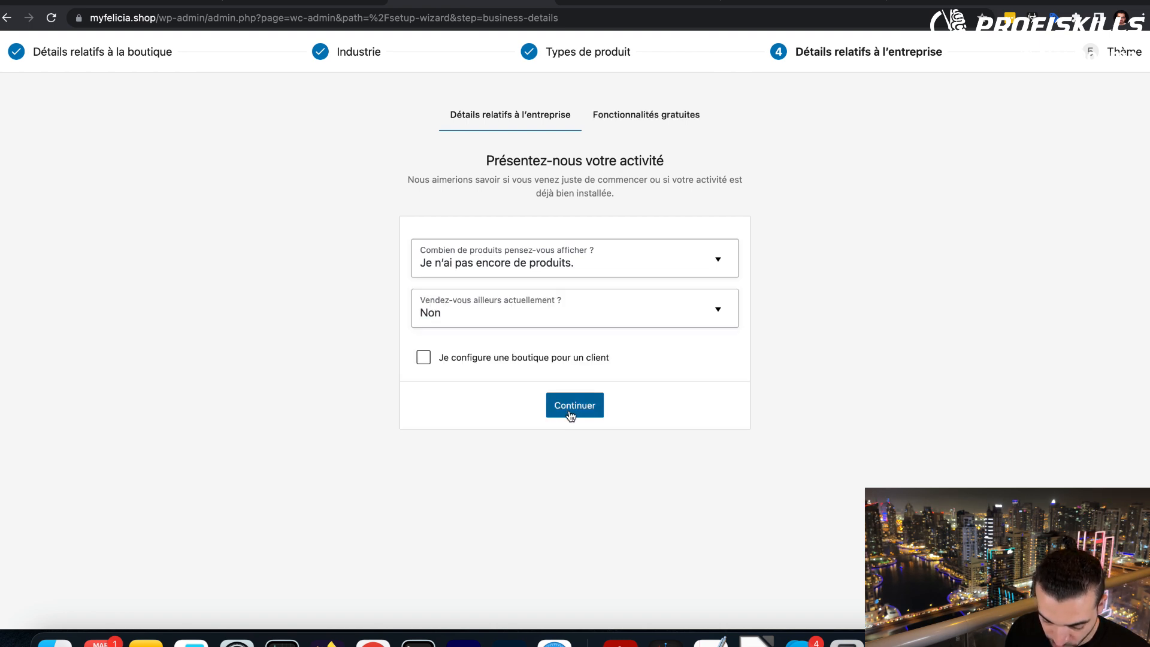
pyautogui.click(571, 413)
pyautogui.click(427, 386)
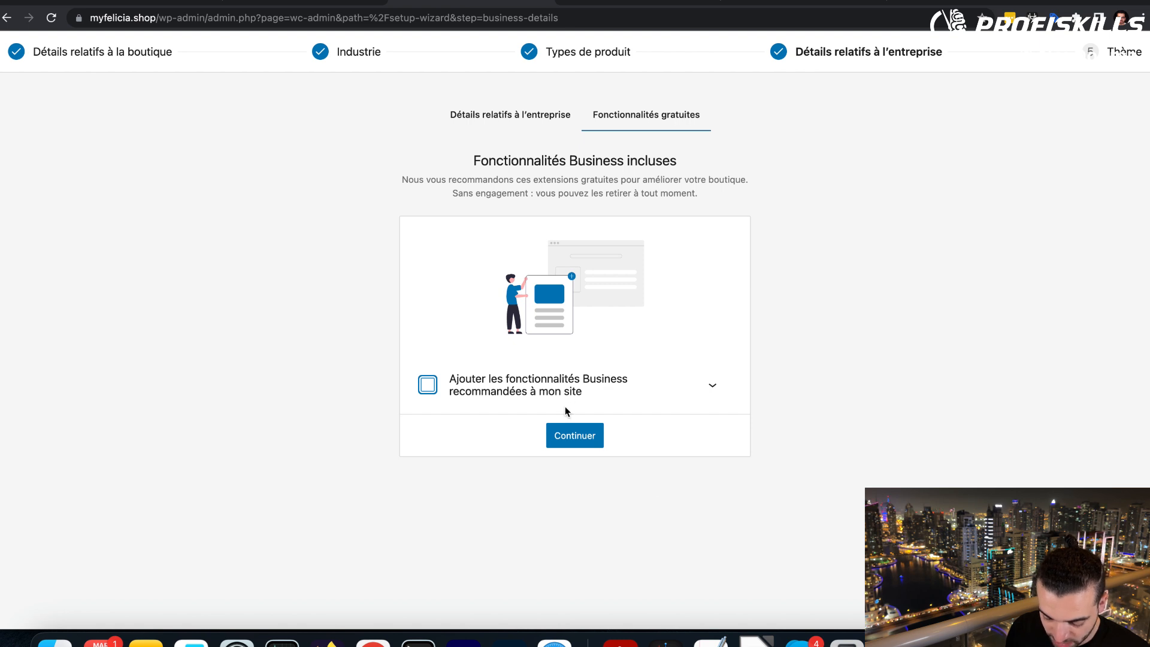
pyautogui.click(575, 436)
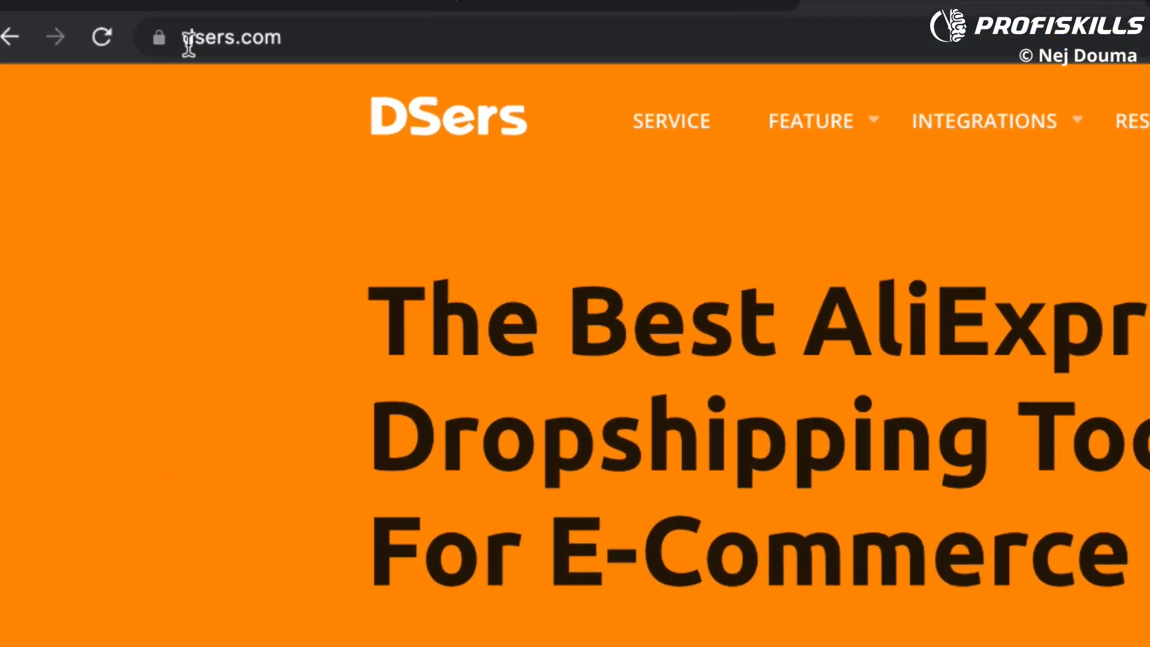
# On the DSers site, dsers.com, translate the page to French and open the free-trial account registration
pyautogui.moveTo(92, 20); pyautogui.dragTo(117, 21)
pyautogui.moveTo(289, 54); pyautogui.dragTo(226, 133)
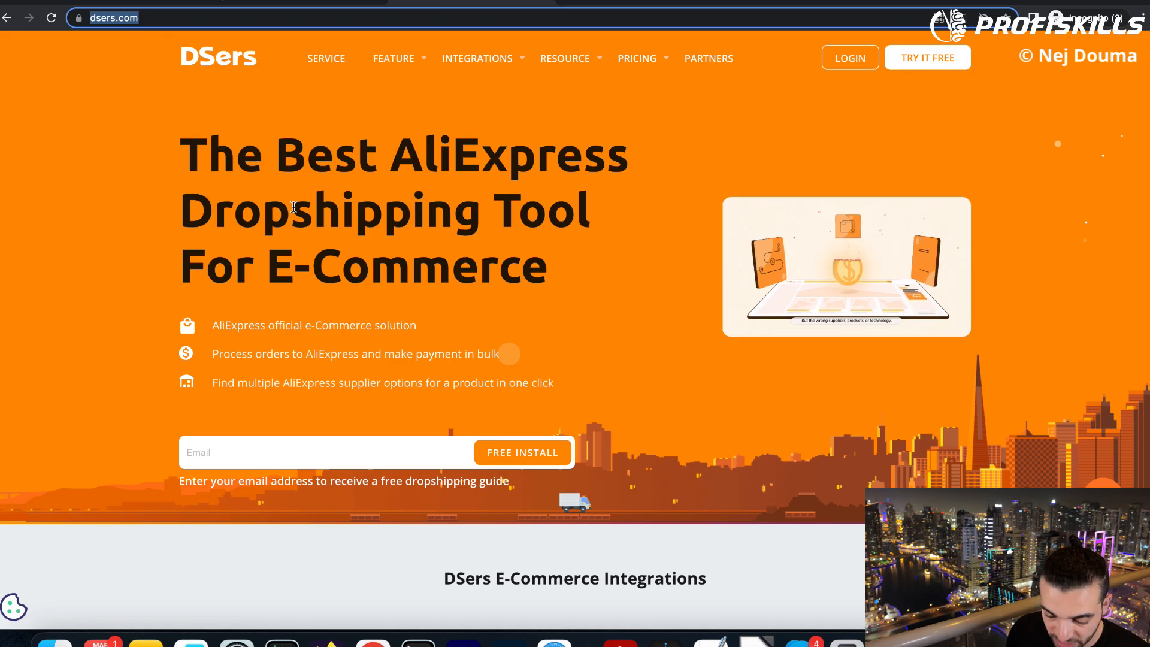
pyautogui.click(630, 118)
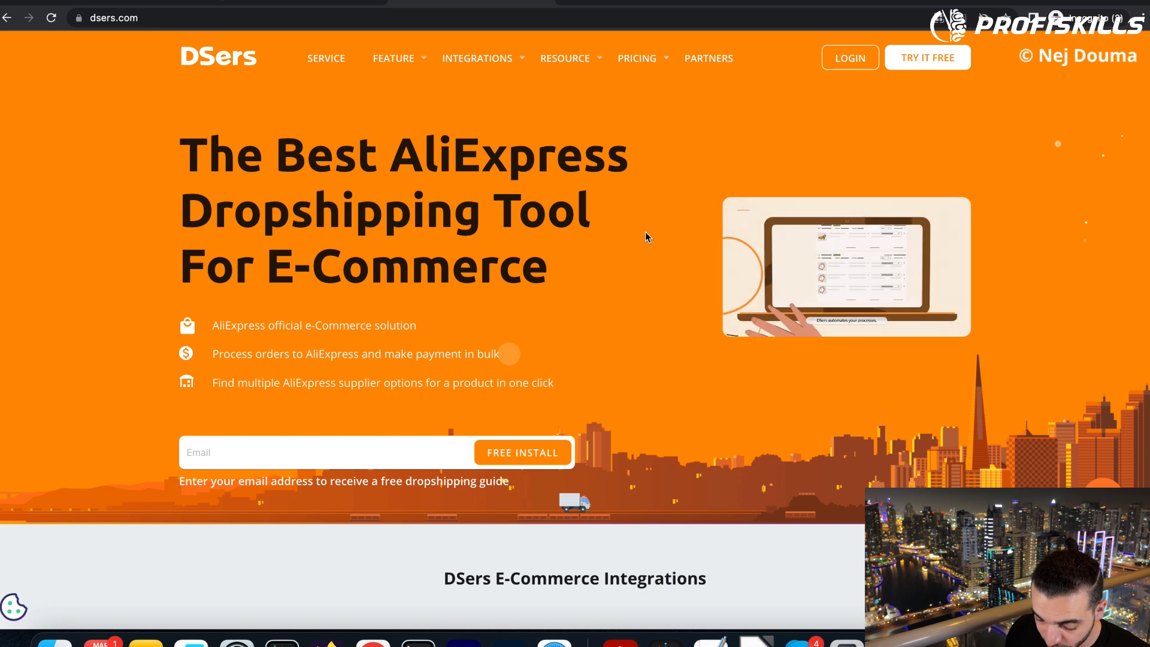
pyautogui.rightClick(654, 196)
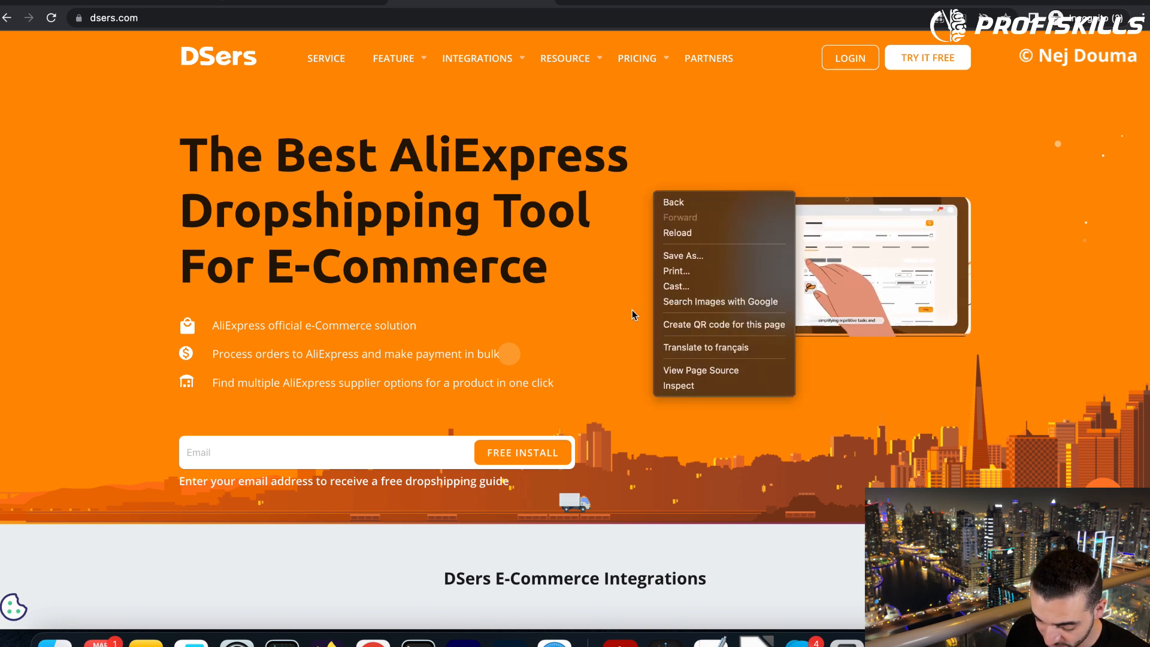
pyautogui.click(695, 348)
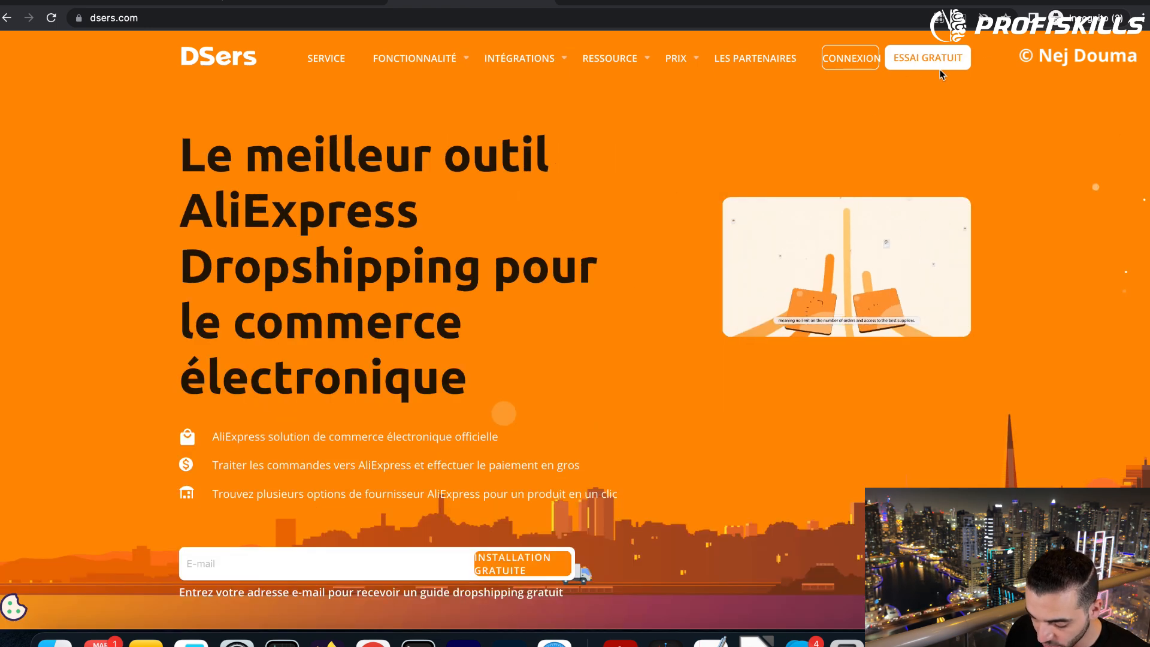
pyautogui.click(938, 69)
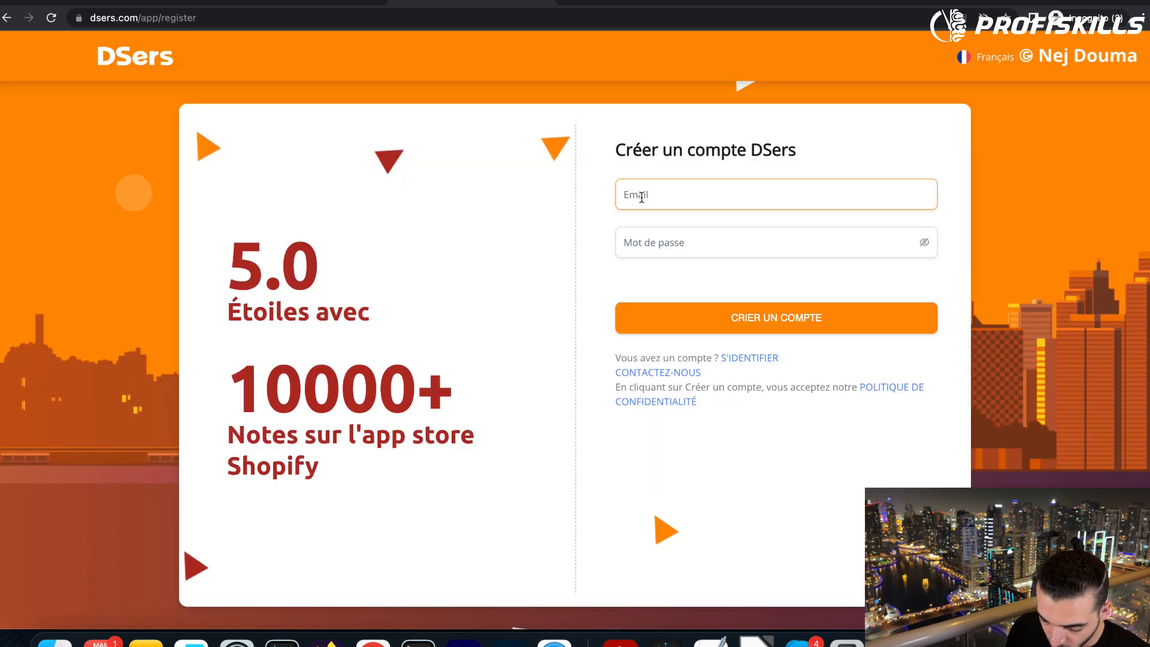
# Create the DSers account by entering the e-mail address and account password
pyautogui.click(660, 196)
pyautogui.press('super+v')
pyautogui.click(655, 244)
pyautogui.write('••••••••••')
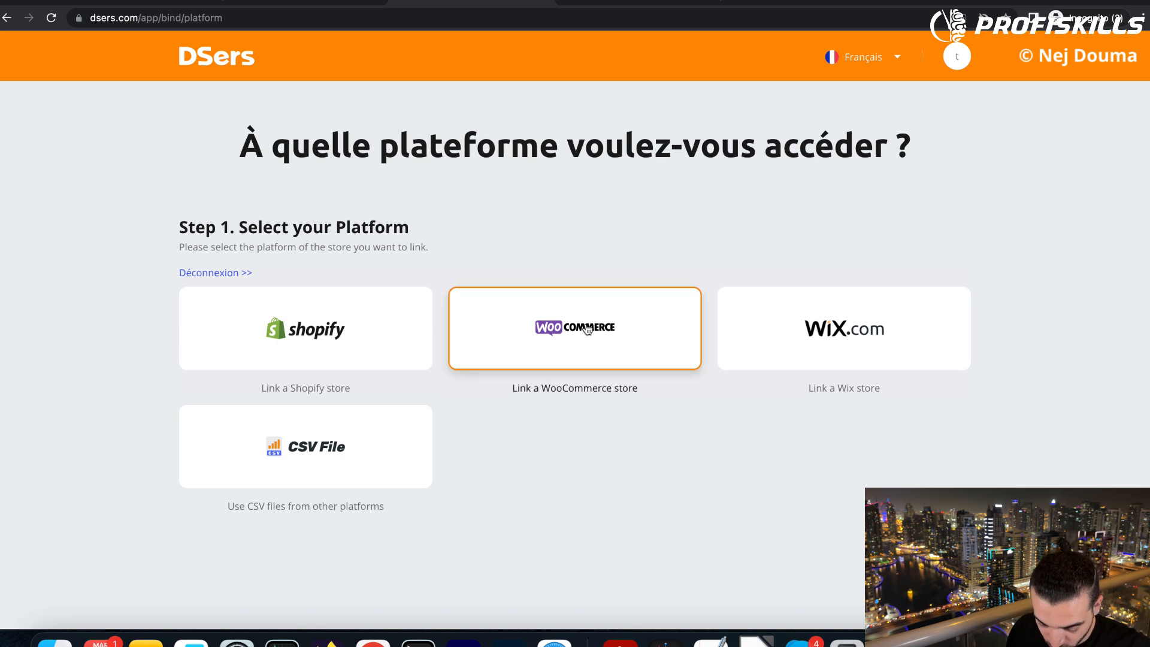
pyautogui.click(579, 350)
pyautogui.moveTo(174, 491); pyautogui.dragTo(364, 490)
pyautogui.scroll(-1, 263, 521)
pyautogui.click(263, 502)
pyautogui.write('https://myfelicia.shop/')
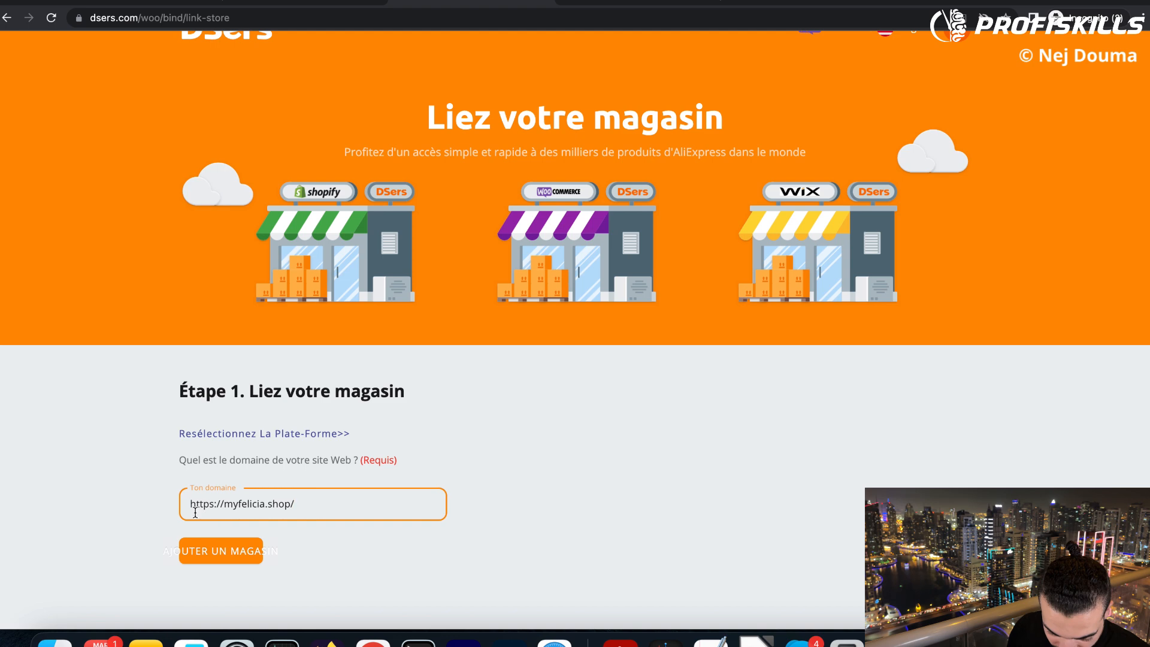
pyautogui.click(218, 552)
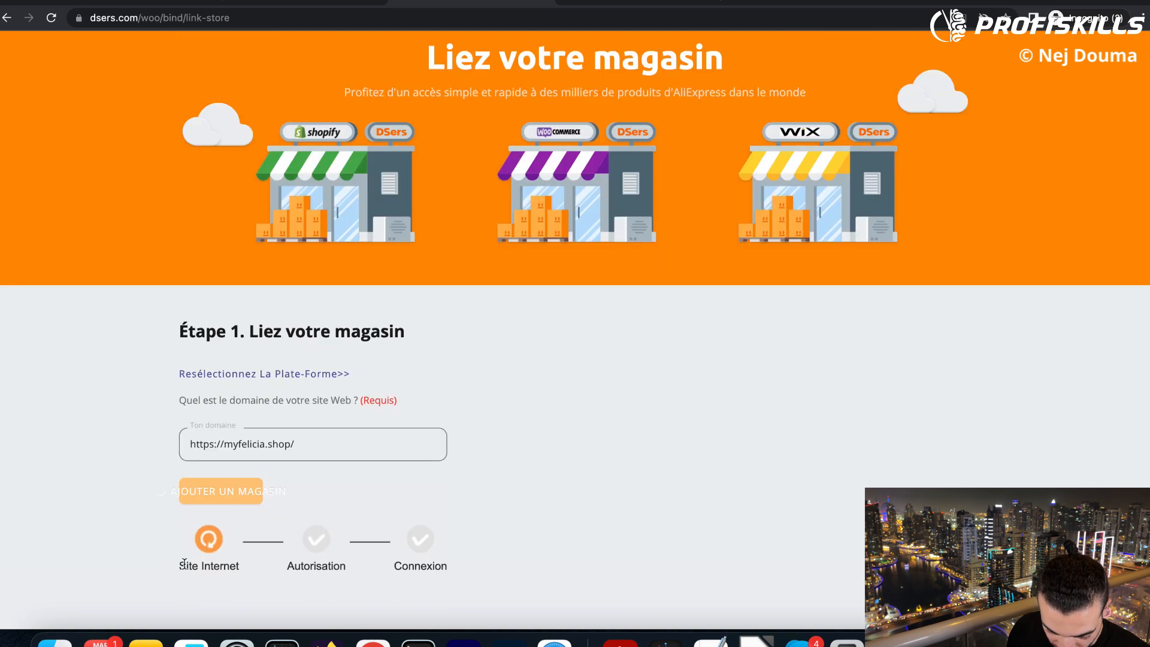
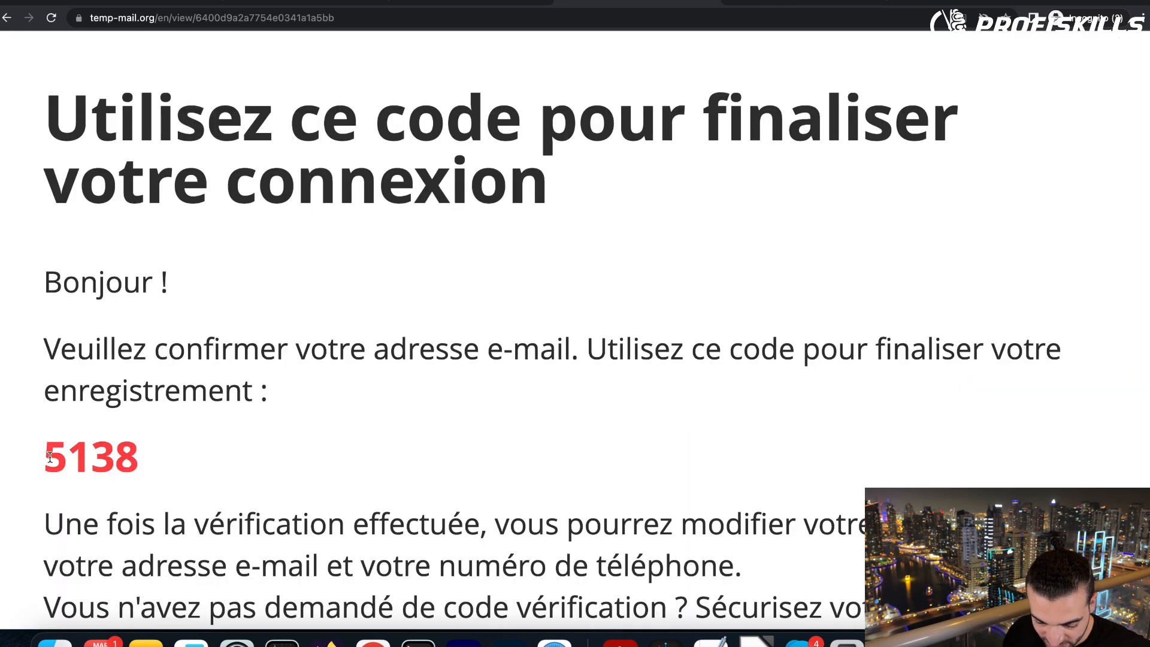
# Confirm the new AliExpress account's e-mail address with the e-mailed verification code
pyautogui.moveTo(50, 457); pyautogui.dragTo(193, 469)
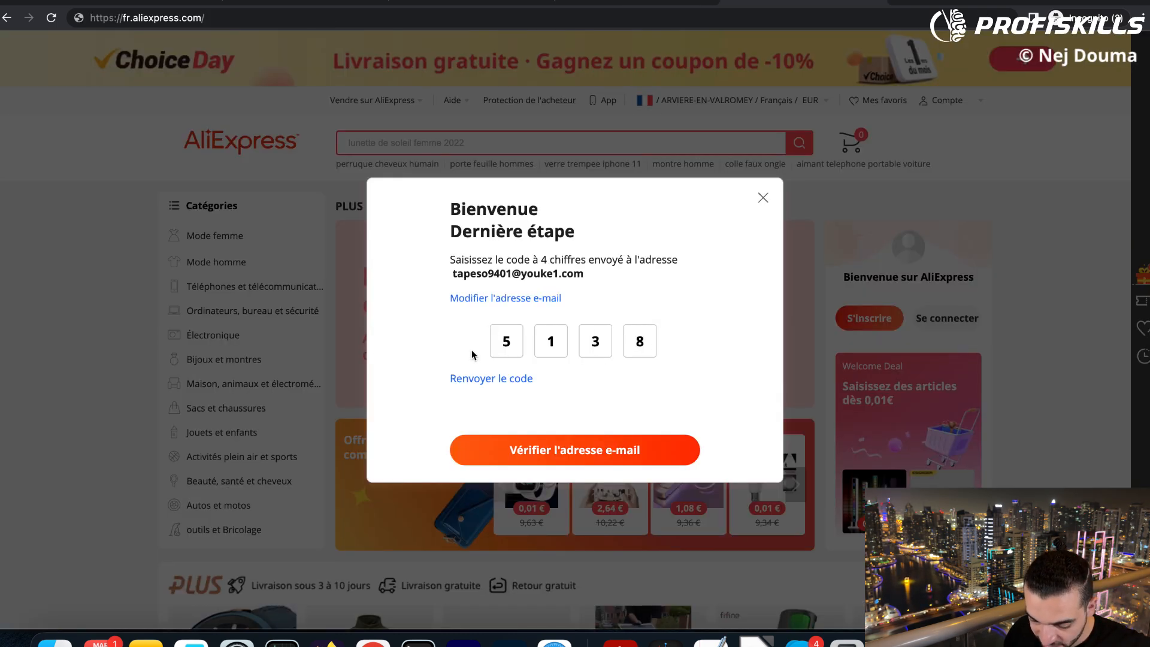
pyautogui.click(593, 448)
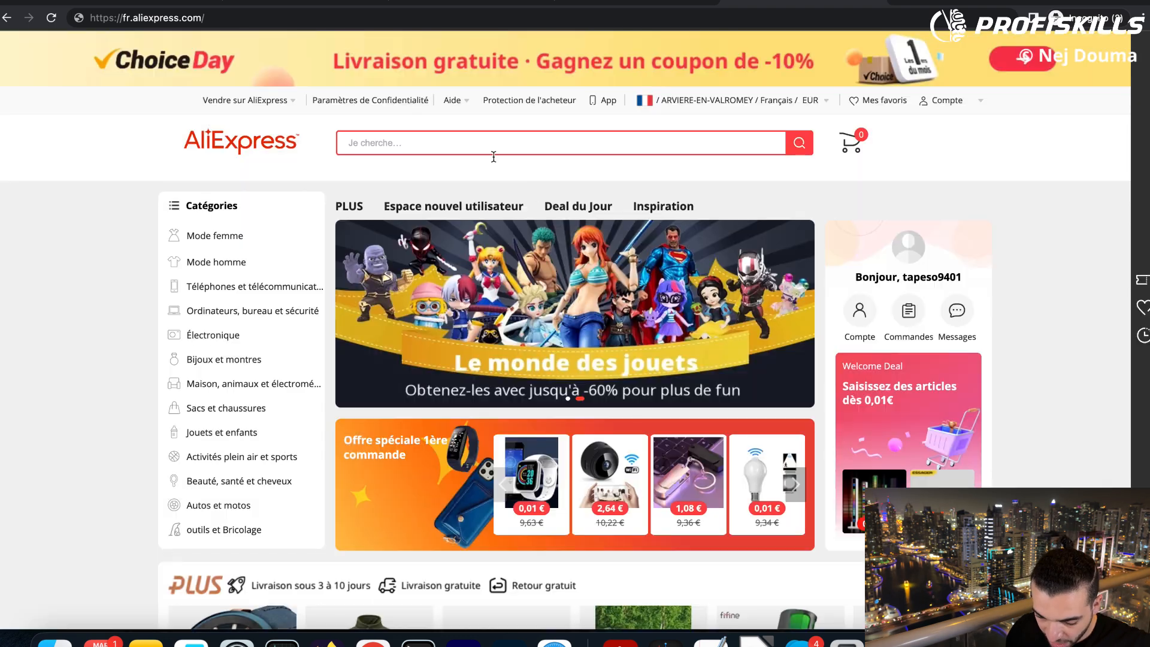
# Link AliExpress to DSers by authorizing access, and open the installation of the WooCommerce store connection helper Chrome extension
pyautogui.click(438, 2)
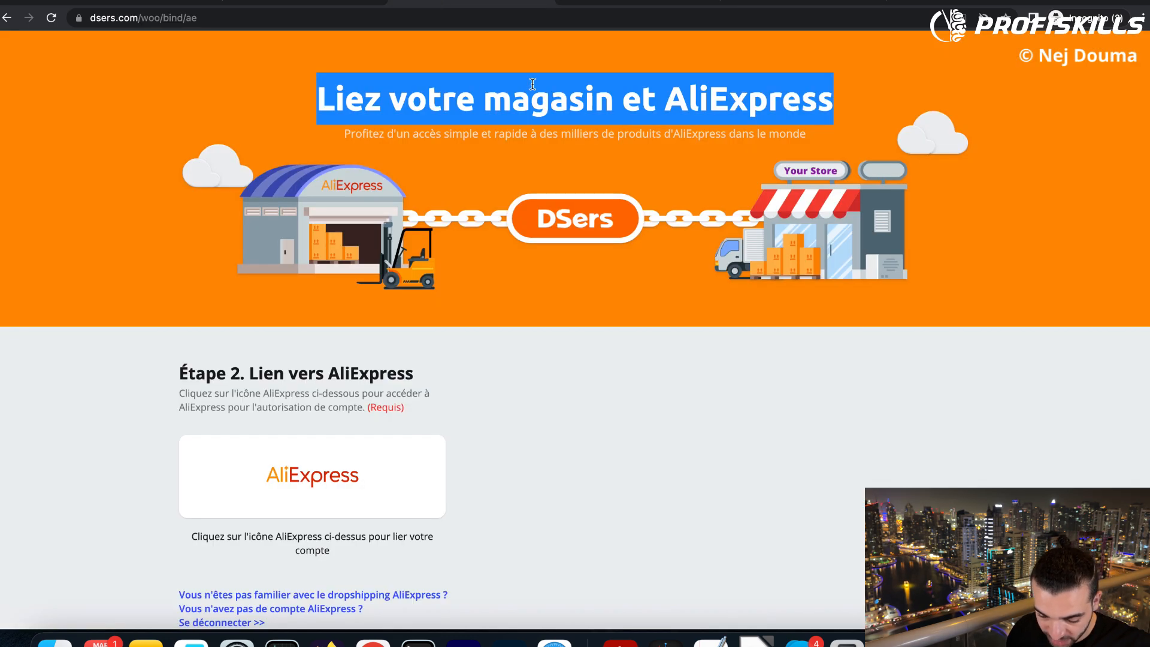
pyautogui.click(336, 494)
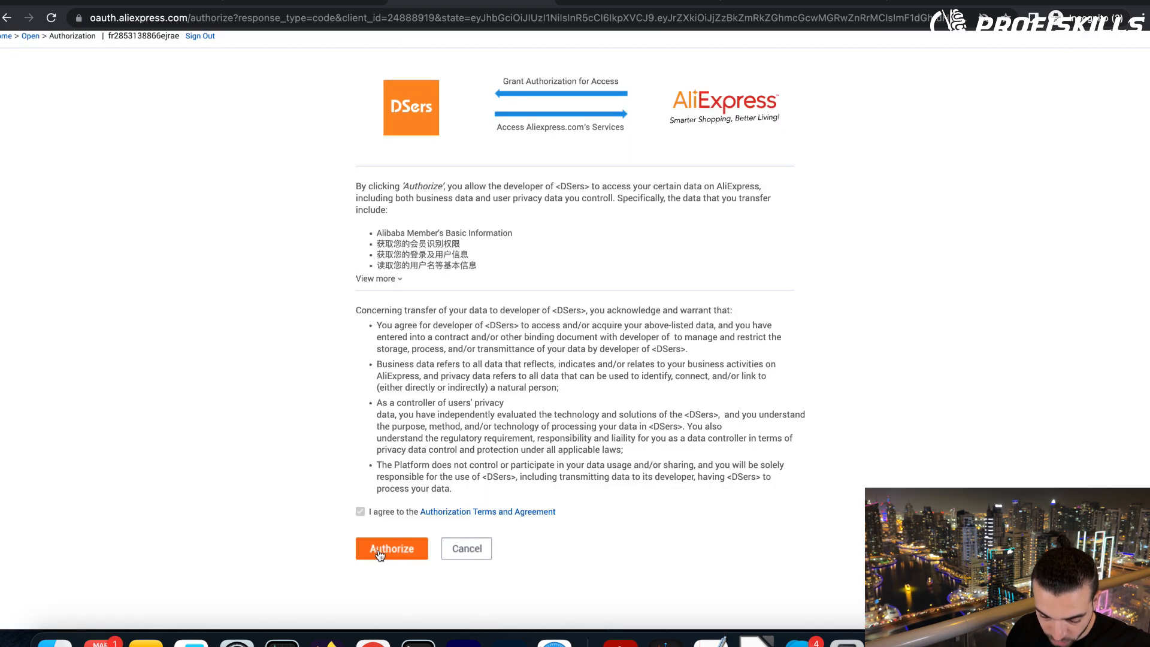
pyautogui.click(379, 550)
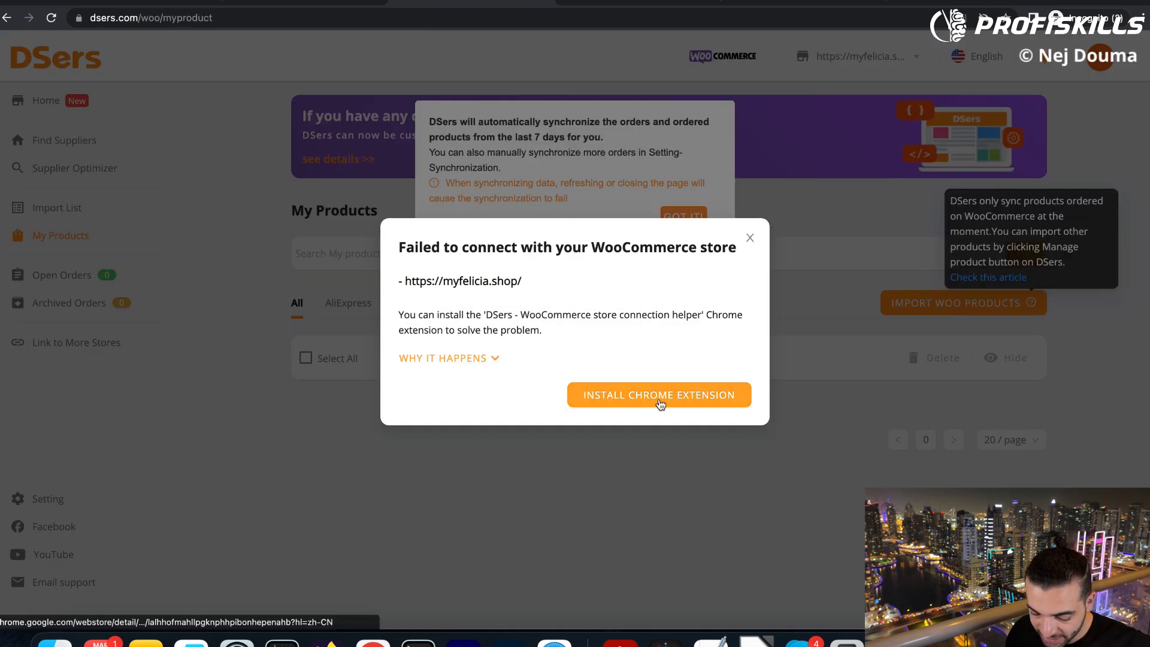
pyautogui.click(683, 397)
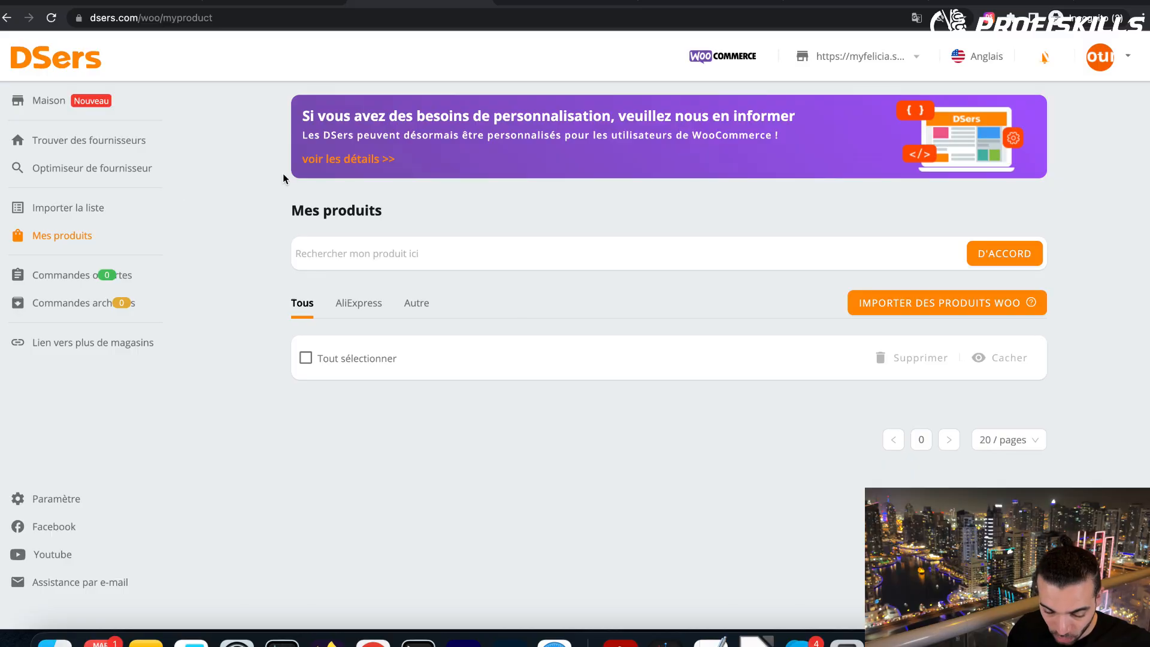
# Open the DSers import list, and examine the title, orders, reviews and star ratings on the electric cupping massager's AliExpress page
pyautogui.click(87, 210)
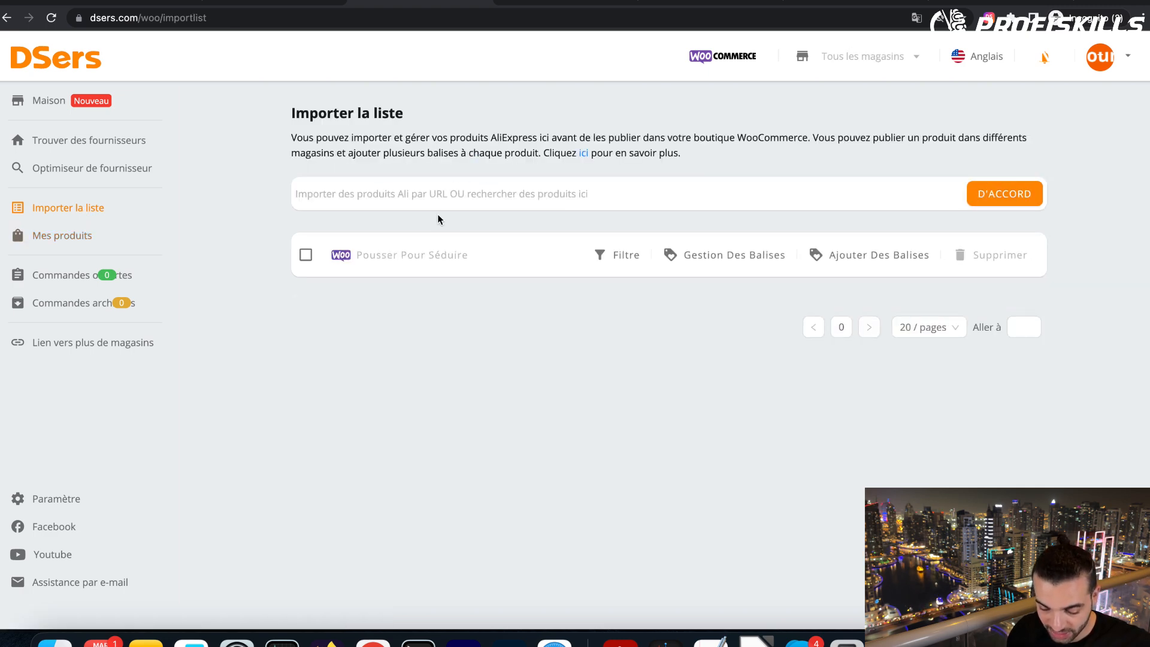
pyautogui.click(1012, 3)
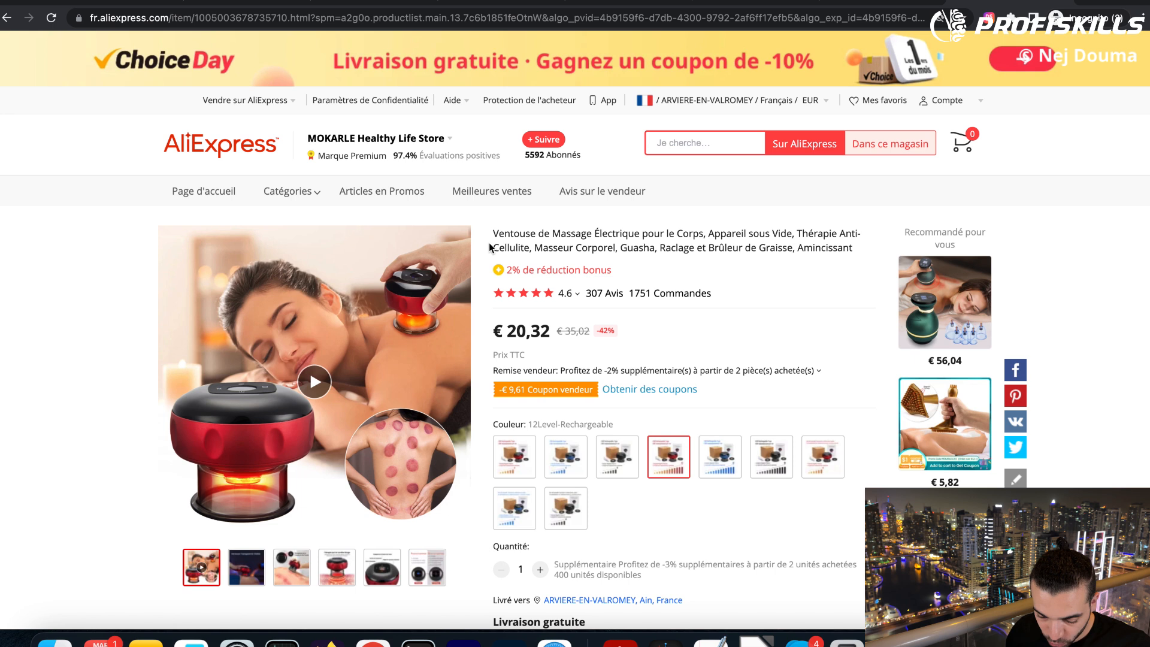
pyautogui.moveTo(490, 237); pyautogui.dragTo(694, 237)
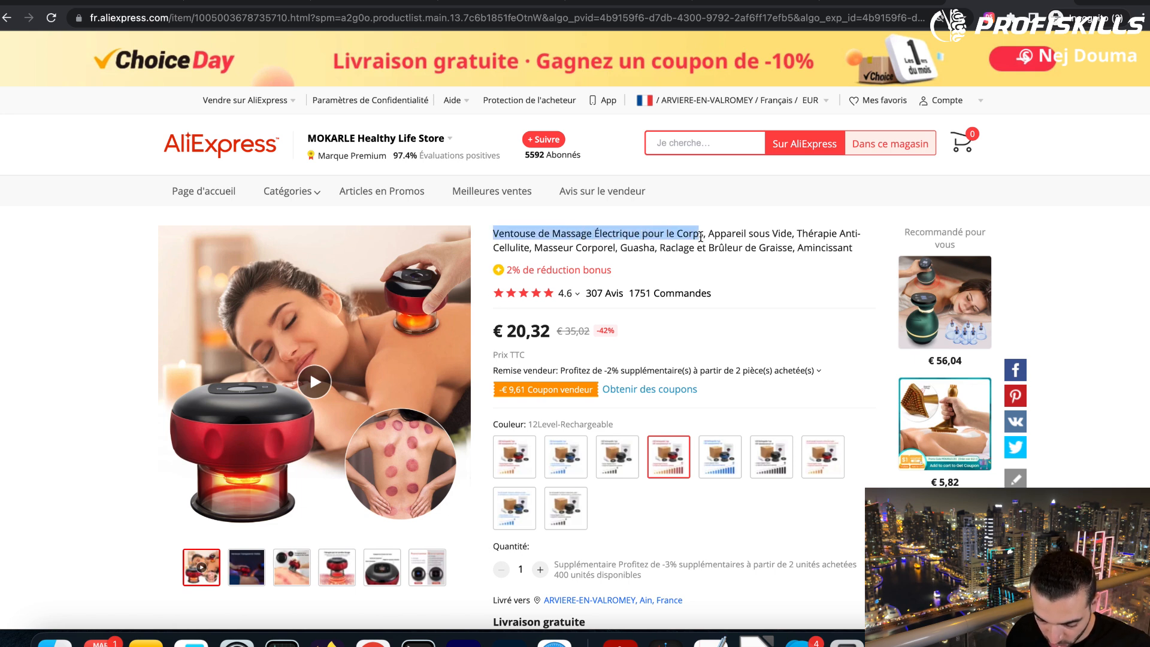
pyautogui.click(629, 292)
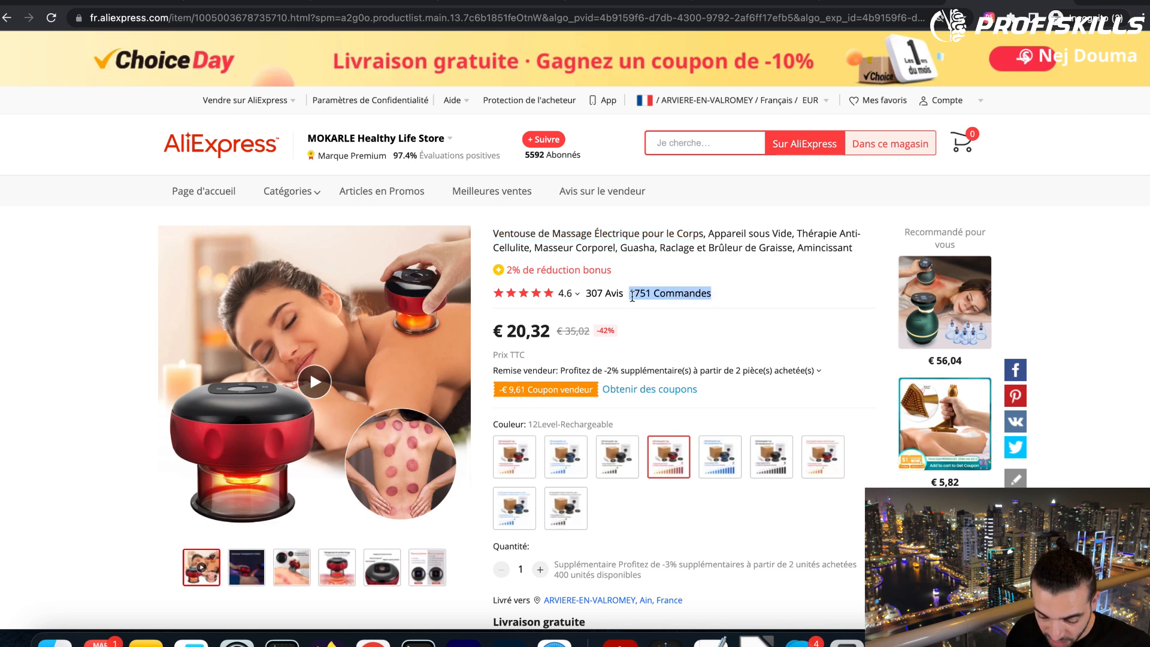
pyautogui.click(590, 302)
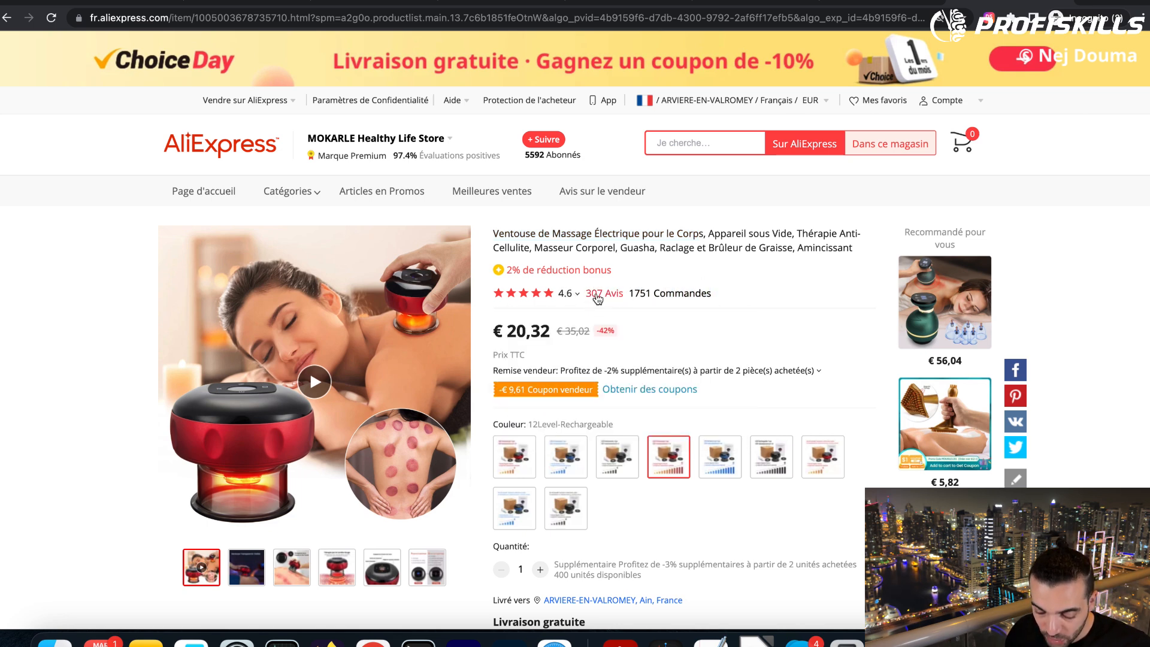
pyautogui.moveTo(537, 299)
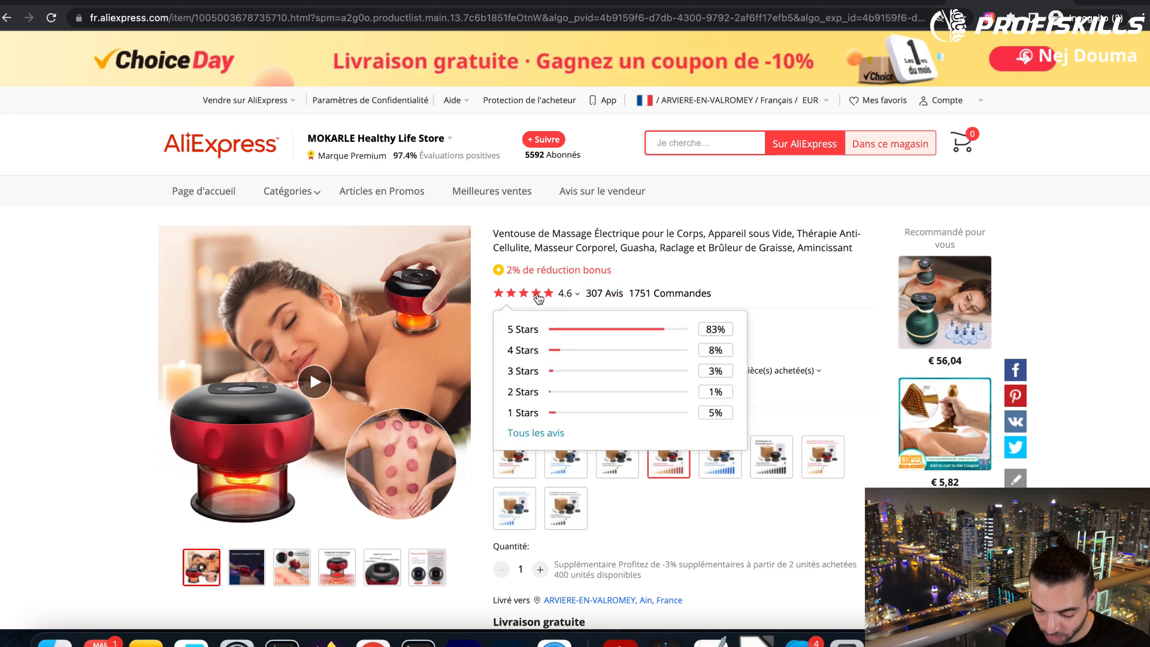
# Copy the cupping massager's AliExpress URL and import the product with it into the DSers import list
pyautogui.click(480, 22)
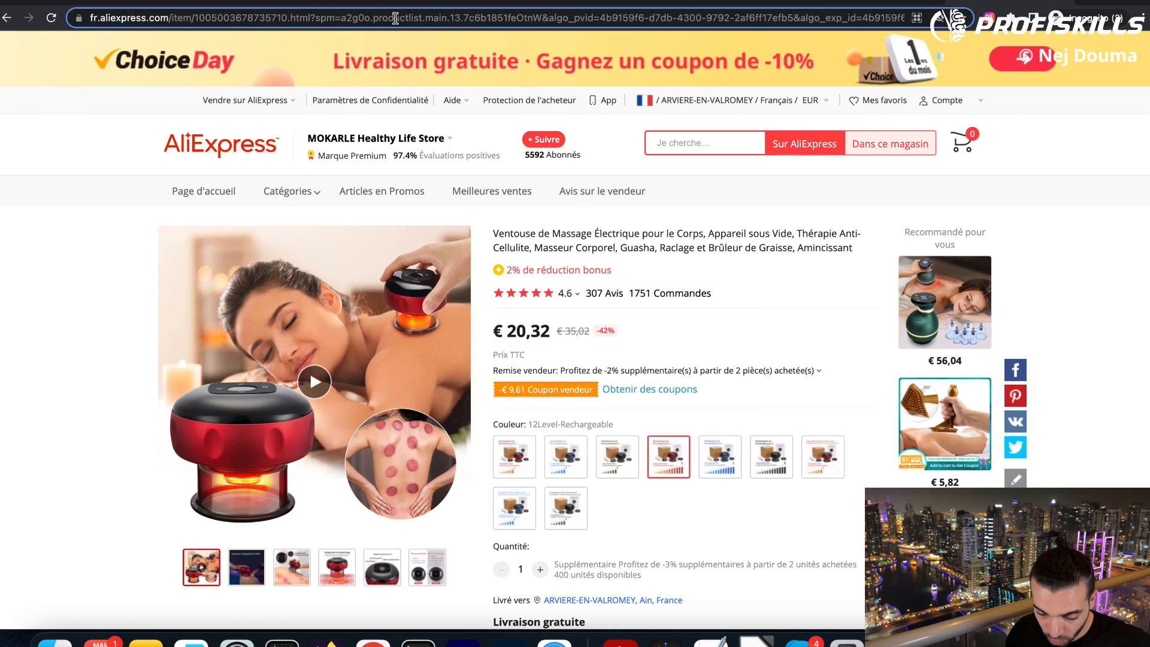
pyautogui.click(373, 3)
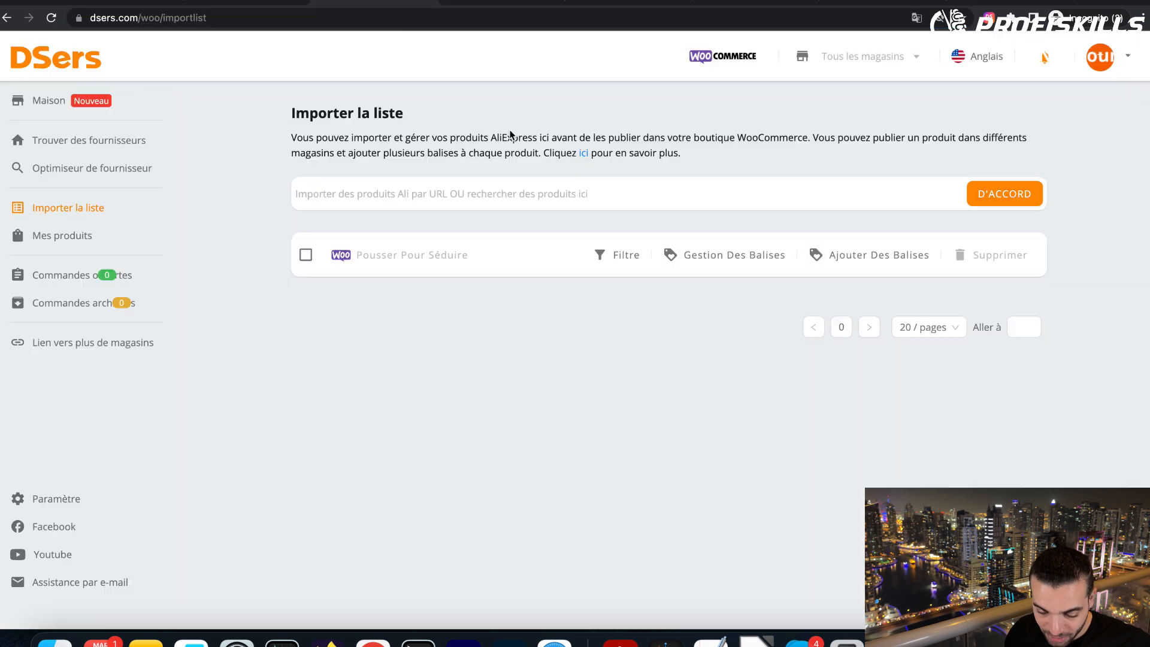
pyautogui.rightClick(406, 205)
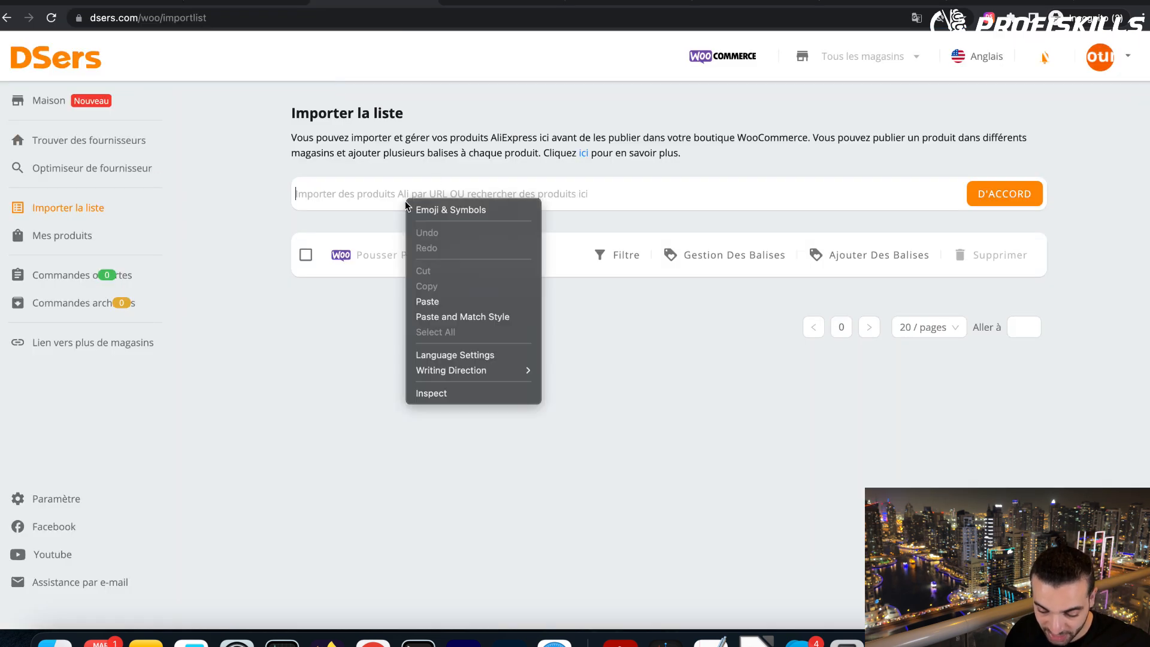
pyautogui.click(428, 301)
pyautogui.press('Return')
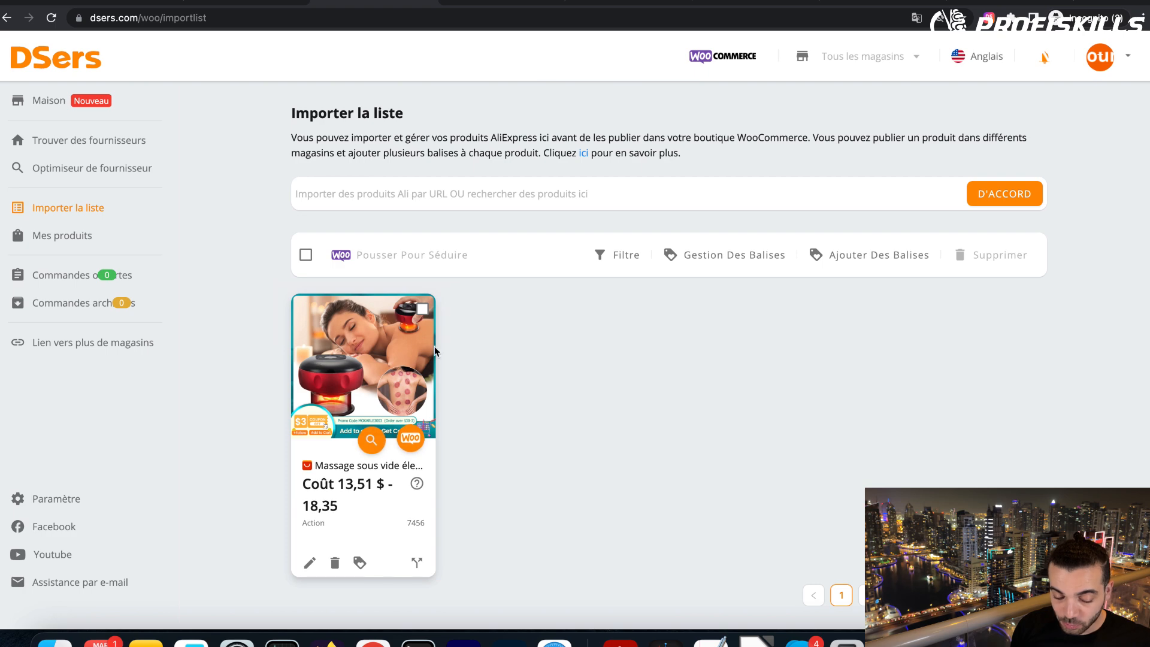
# Open the imported product's variants and delete all of them except the three 6Level rechargeable ones
pyautogui.click(308, 563)
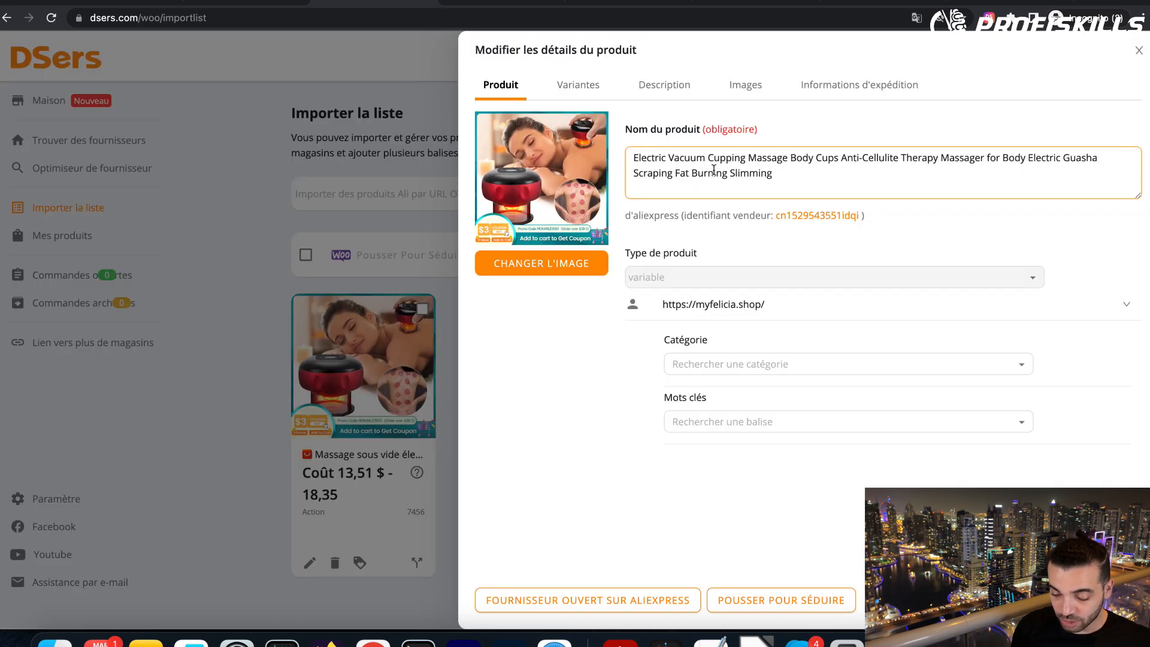
pyautogui.click(580, 85)
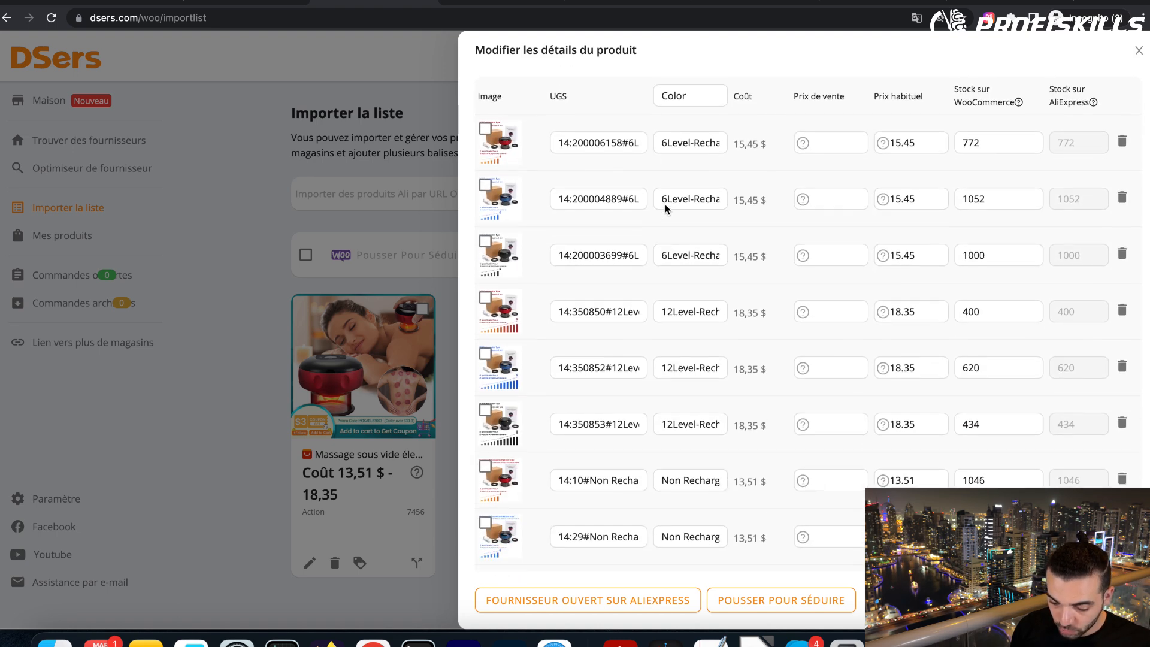
pyautogui.scroll(-2, 662, 210)
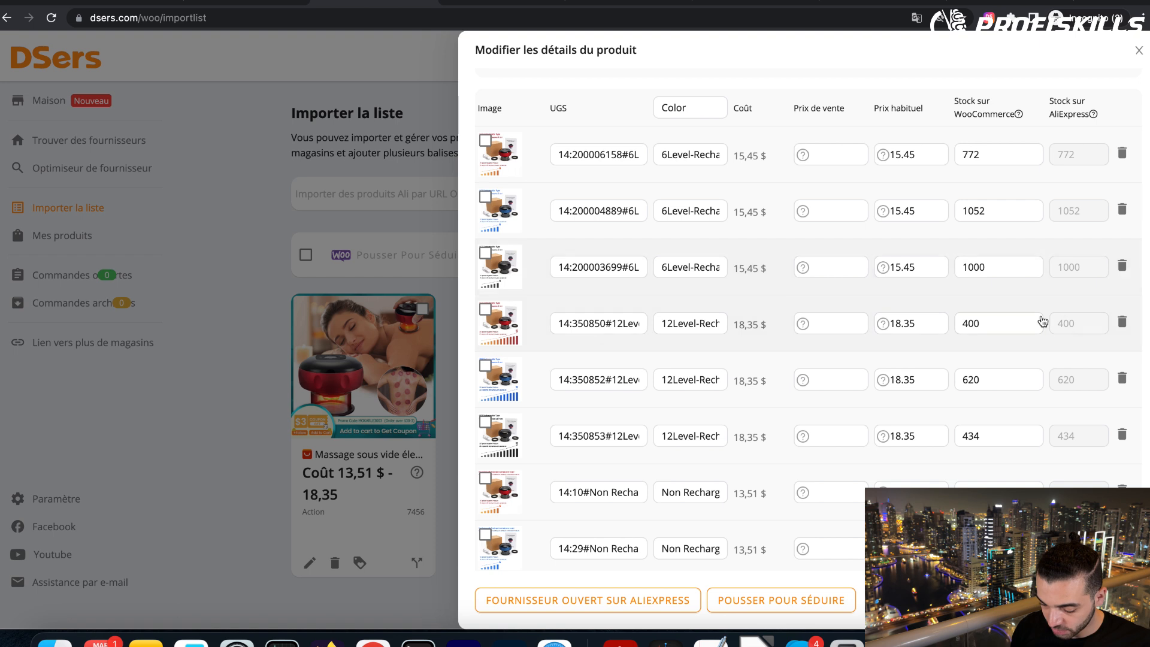
pyautogui.click(1121, 322)
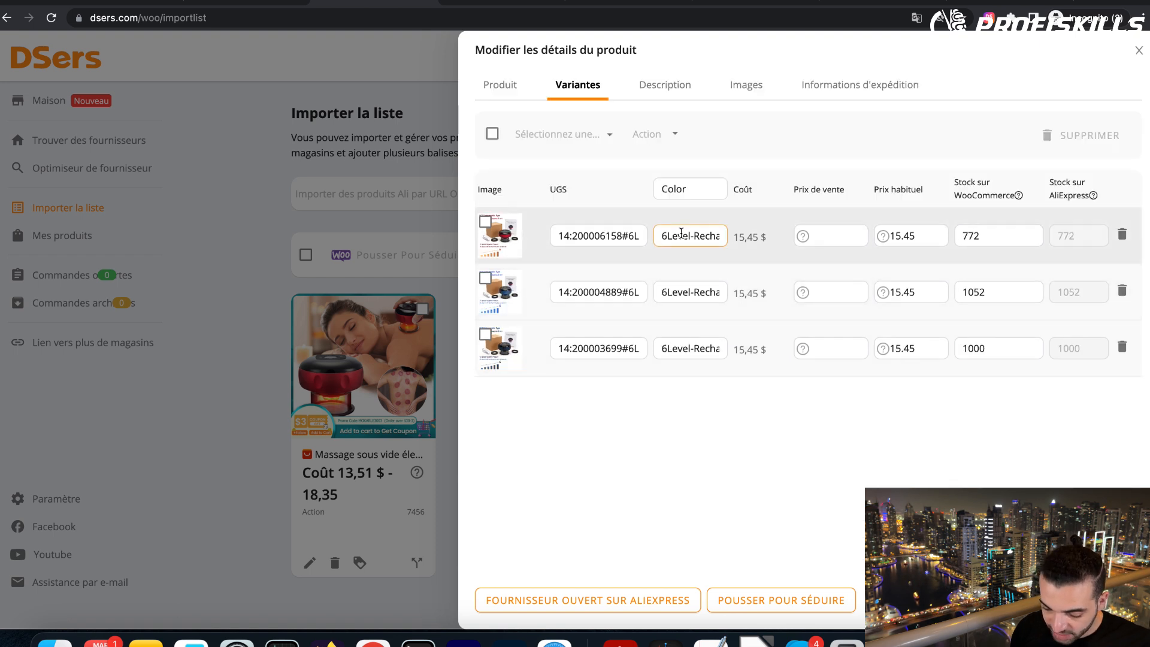
# Rename the Color values of the three remaining variants as Rouge, Bleu and Noir, in that order
pyautogui.tripleClick(688, 238)
pyautogui.write('Rouge')
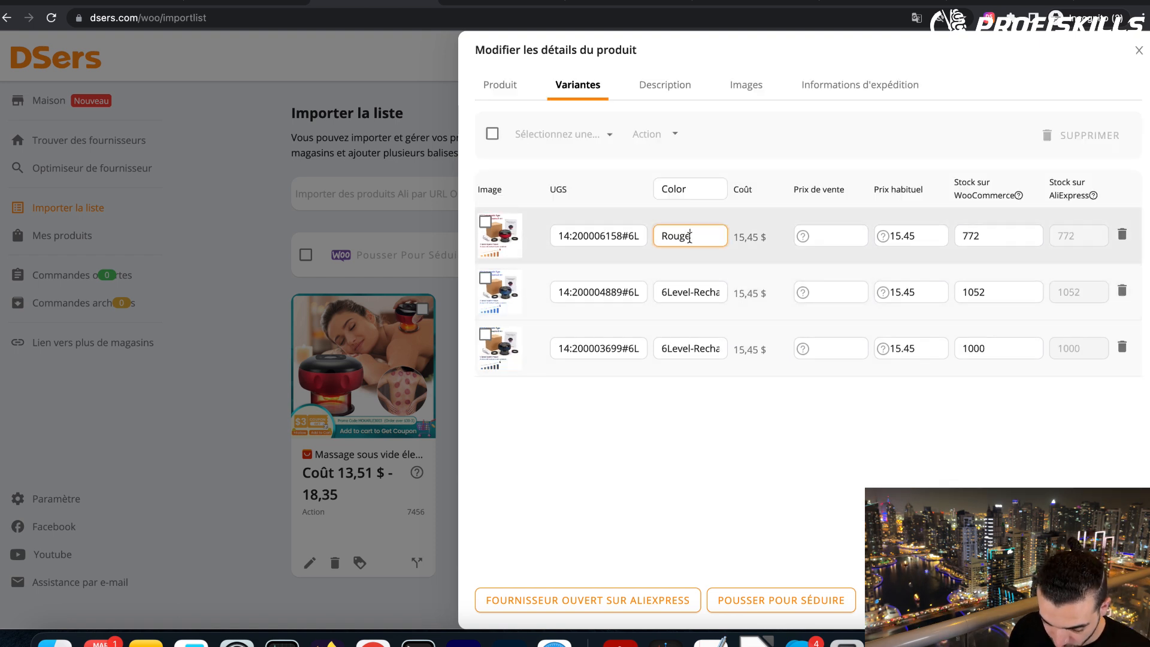
pyautogui.tripleClick(690, 292)
pyautogui.write('Bleu')
pyautogui.tripleClick(690, 348)
pyautogui.write('Noir')
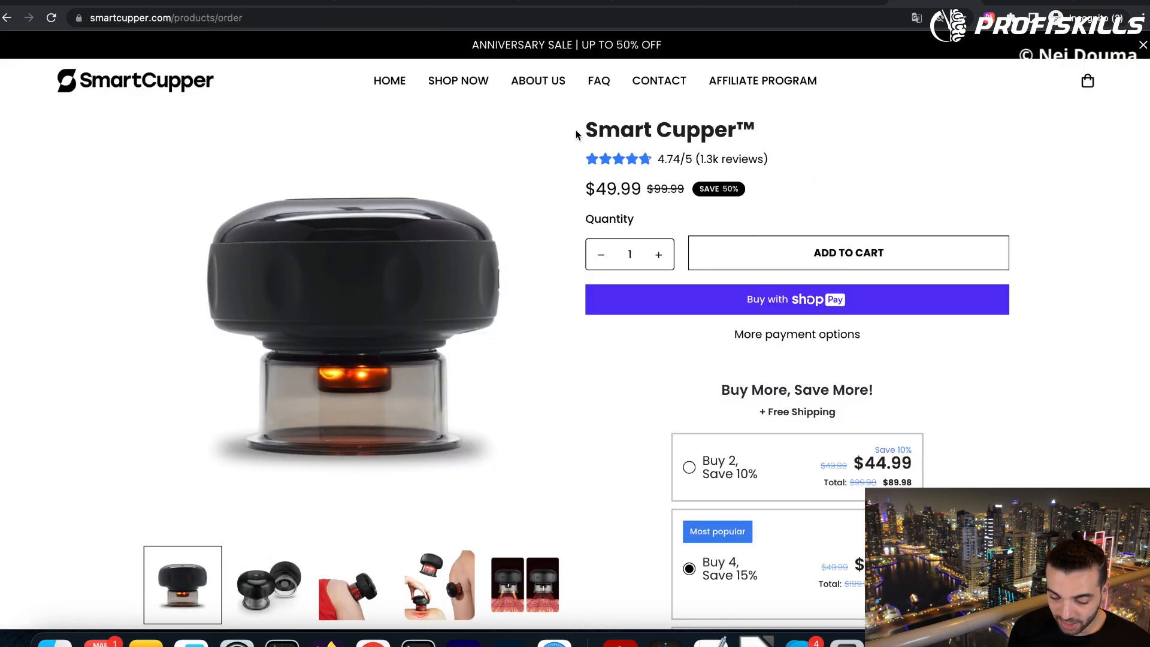
# Look at the competitor's product name on the SmartCupper page and rename the imported product as Theracup 2.0
pyautogui.moveTo(576, 134); pyautogui.dragTo(733, 133)
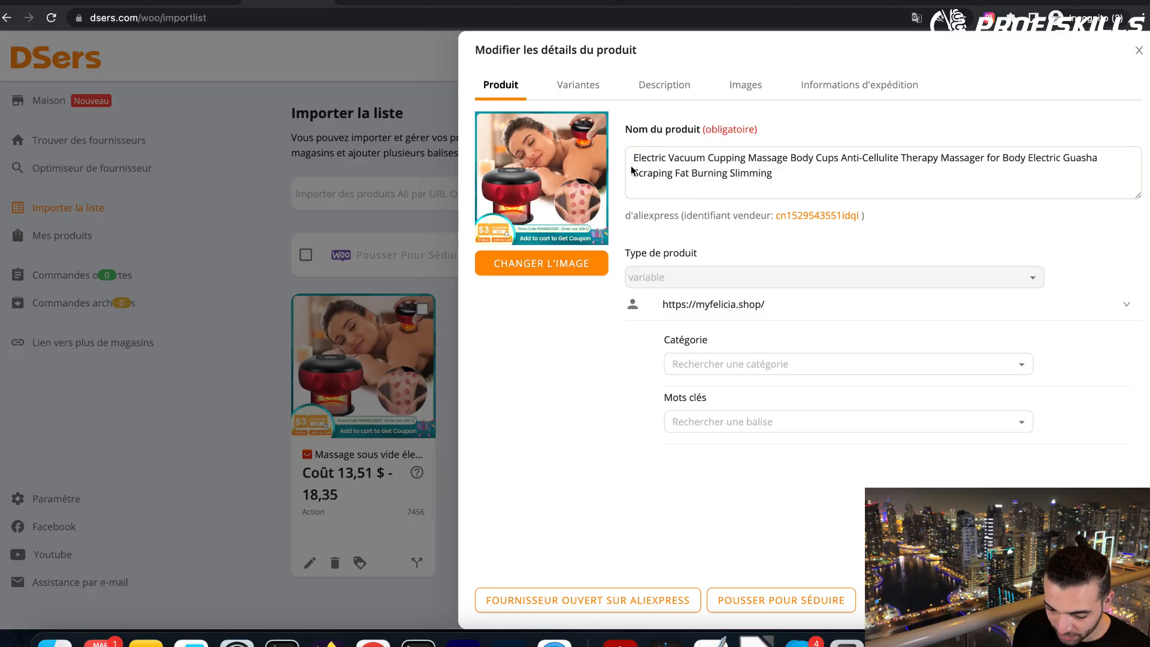
pyautogui.click(749, 168)
pyautogui.press('super+a')
pyautogui.write('Theracup 2.0')
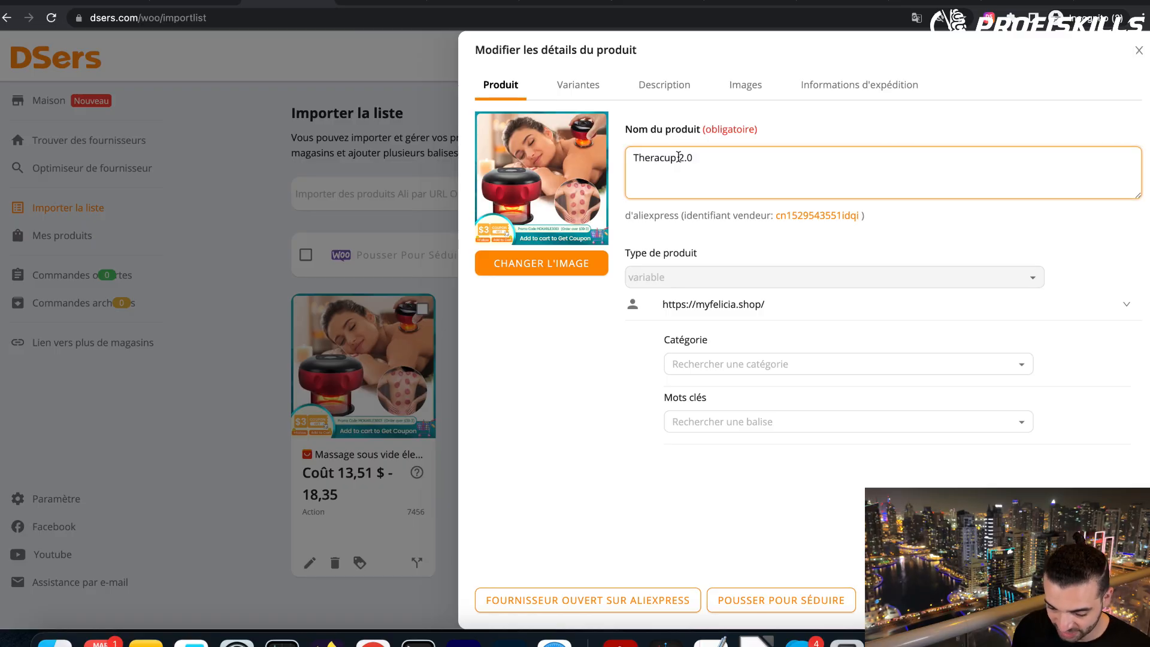
# Check the costs listed for the Rouge, Bleu and Noir variants
pyautogui.click(578, 84)
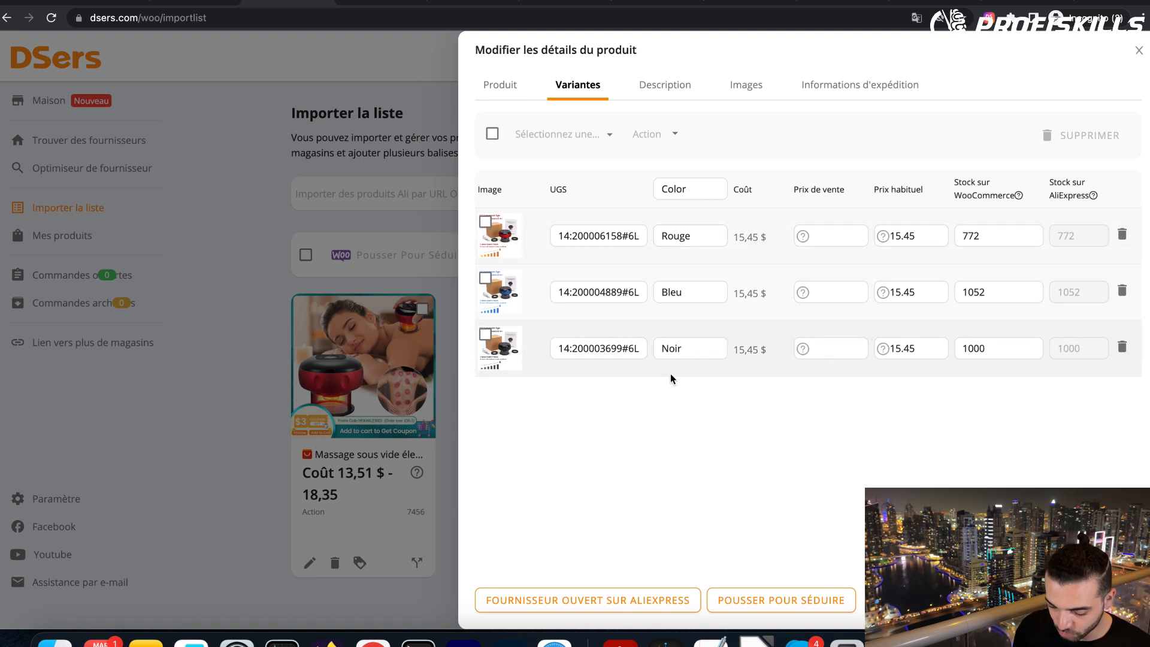
pyautogui.moveTo(737, 238); pyautogui.dragTo(773, 243)
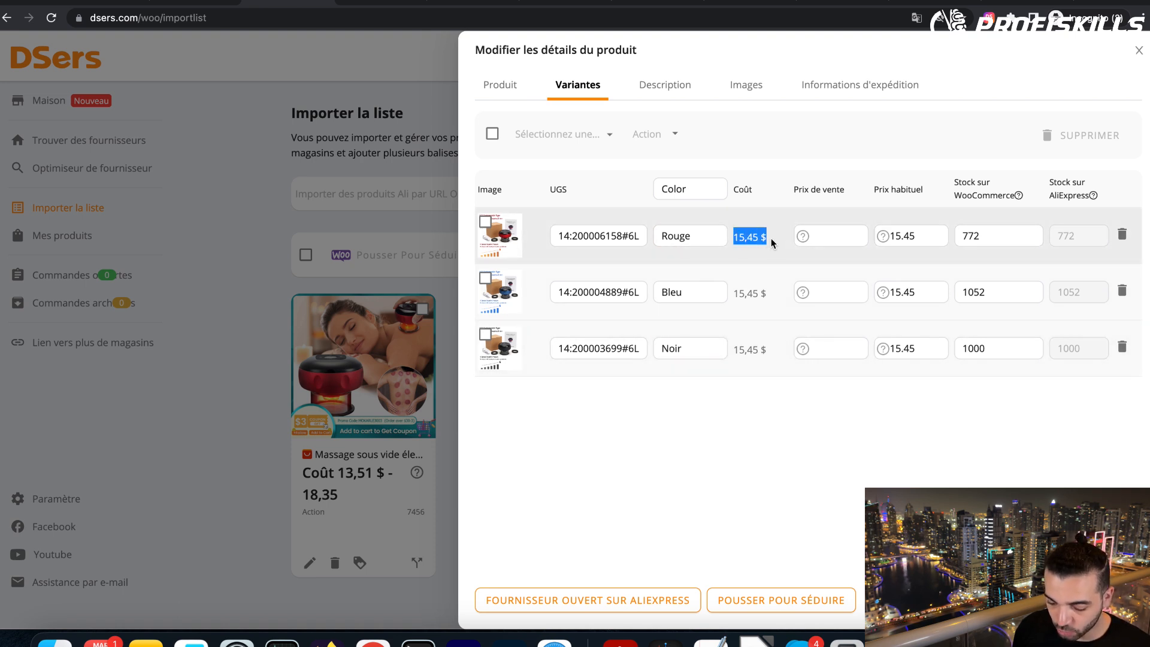
pyautogui.click(770, 304)
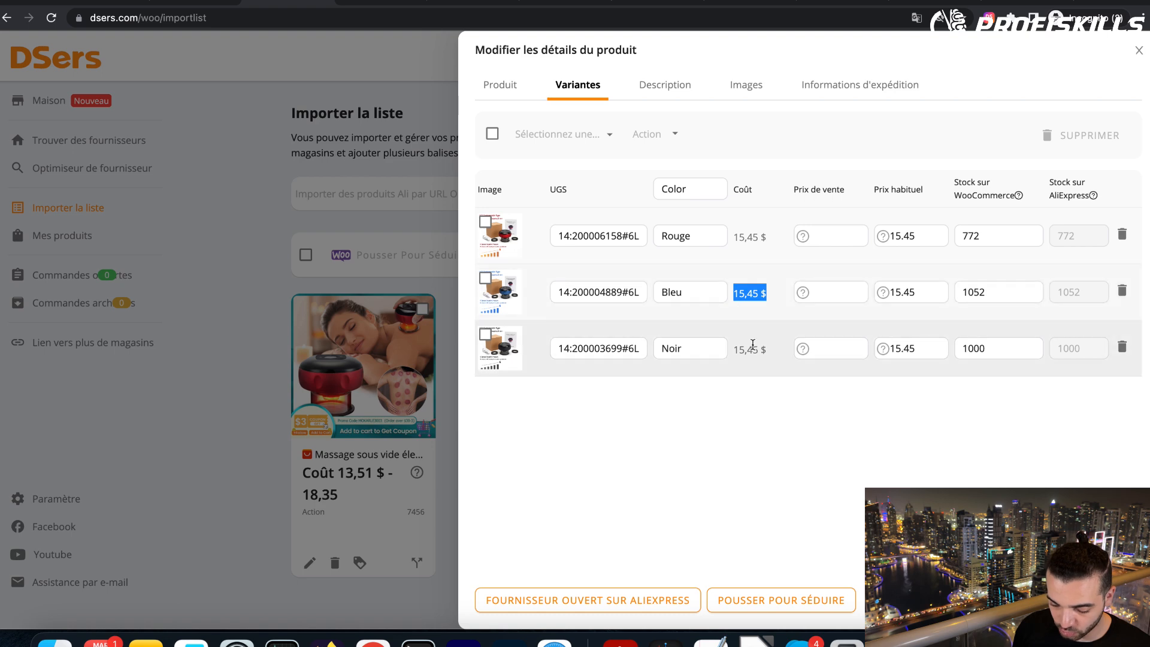
pyautogui.moveTo(771, 353); pyautogui.dragTo(733, 351)
pyautogui.click(836, 233)
pyautogui.click(815, 188)
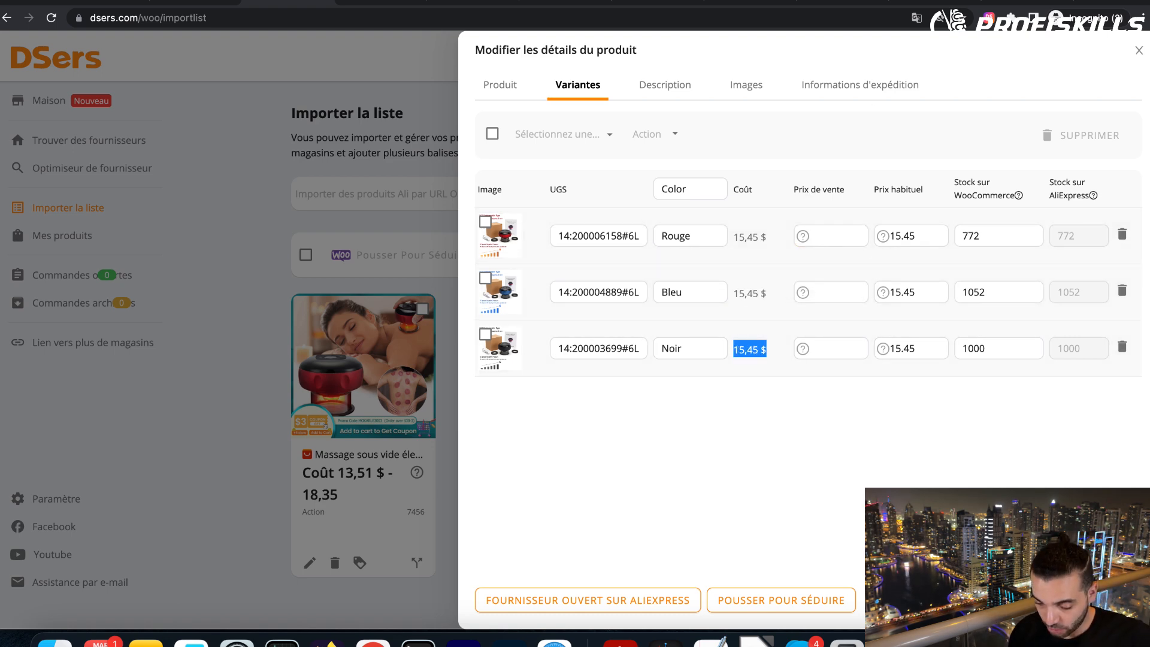
pyautogui.click(840, 2)
pyautogui.moveTo(665, 233); pyautogui.dragTo(688, 232)
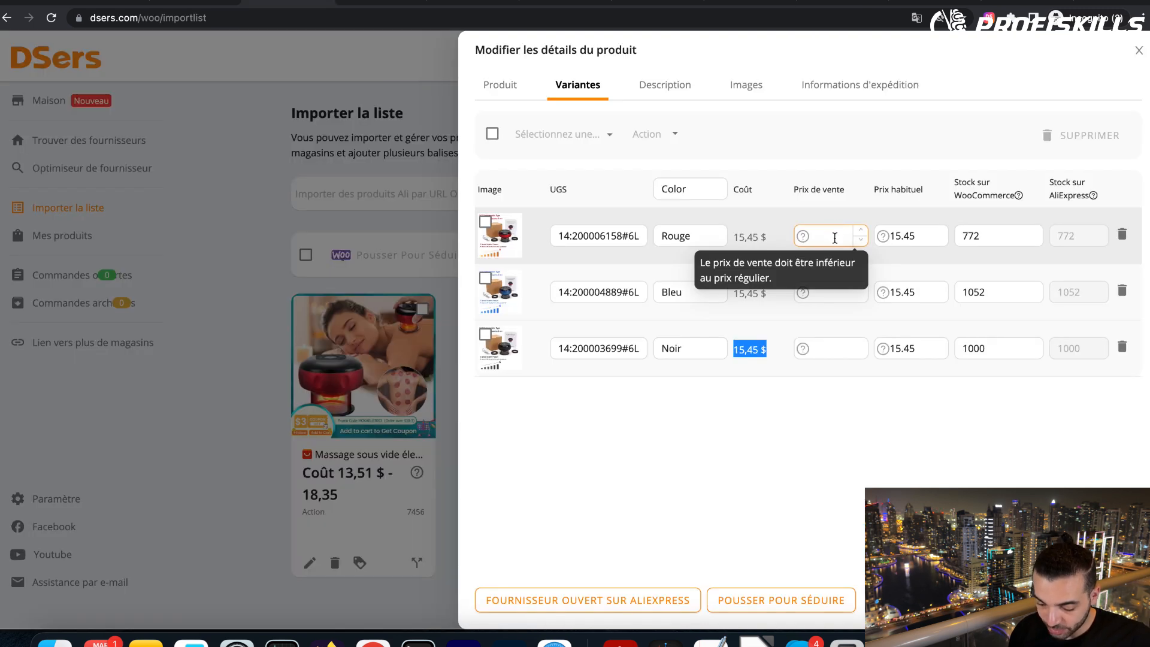
# Set the sale price of all three variants to 49.95 and their regular price to 99.99, matching SmartCupper's crossed-out price
pyautogui.click(834, 239)
pyautogui.write('49.95')
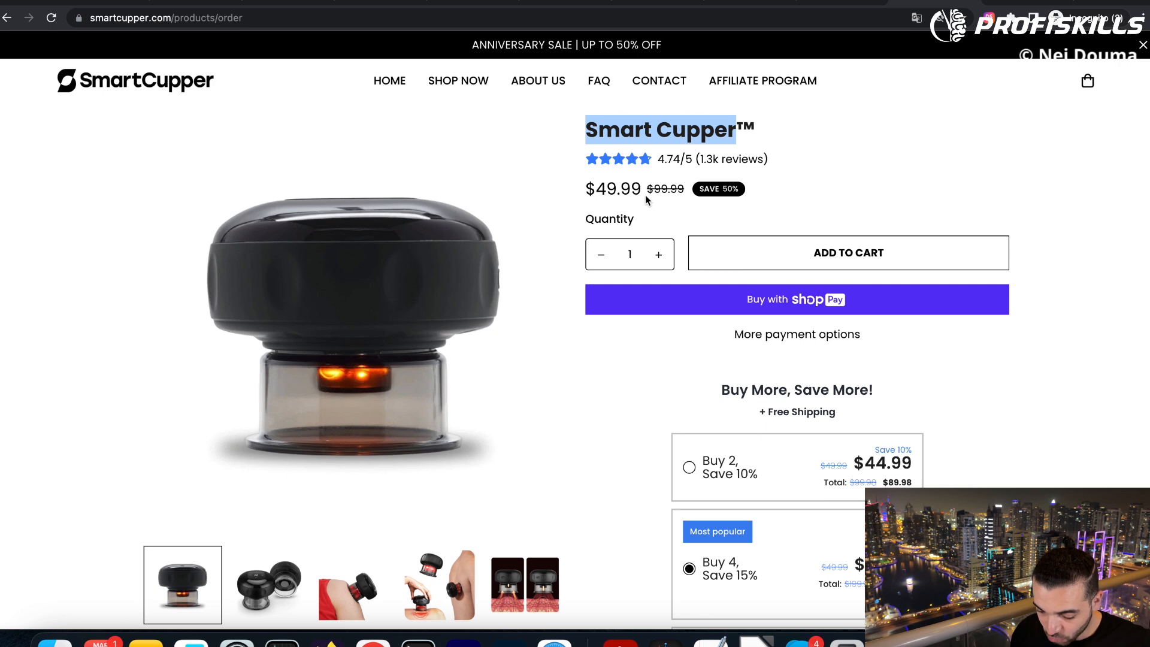
pyautogui.moveTo(645, 189); pyautogui.dragTo(684, 189)
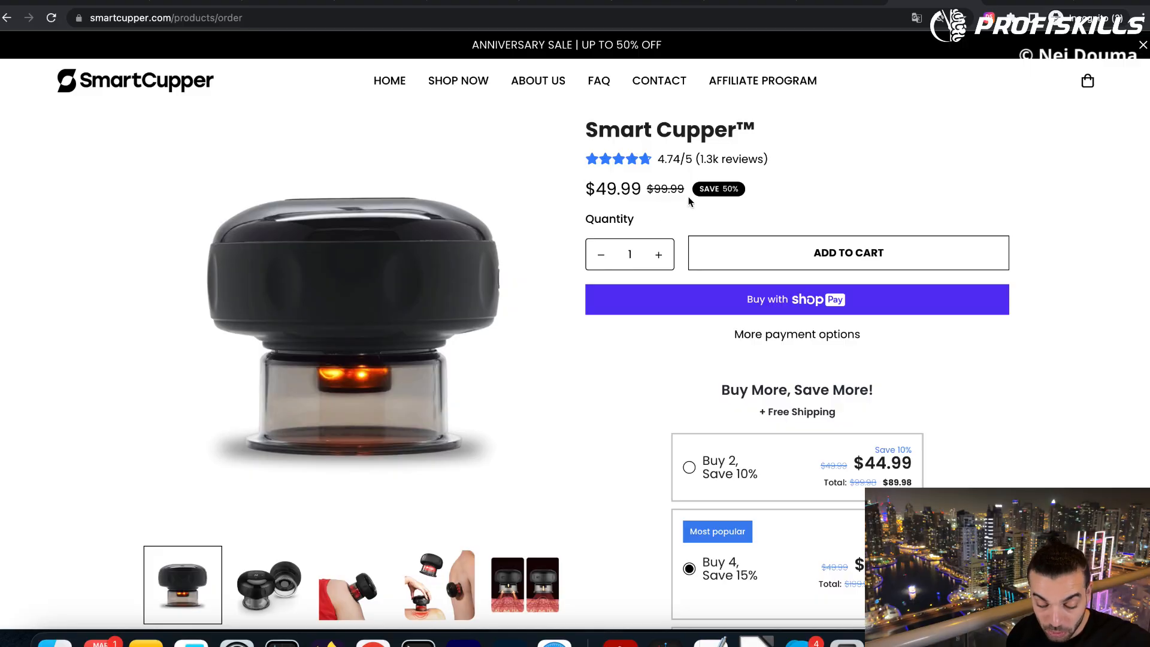
pyautogui.moveTo(657, 193); pyautogui.dragTo(687, 195)
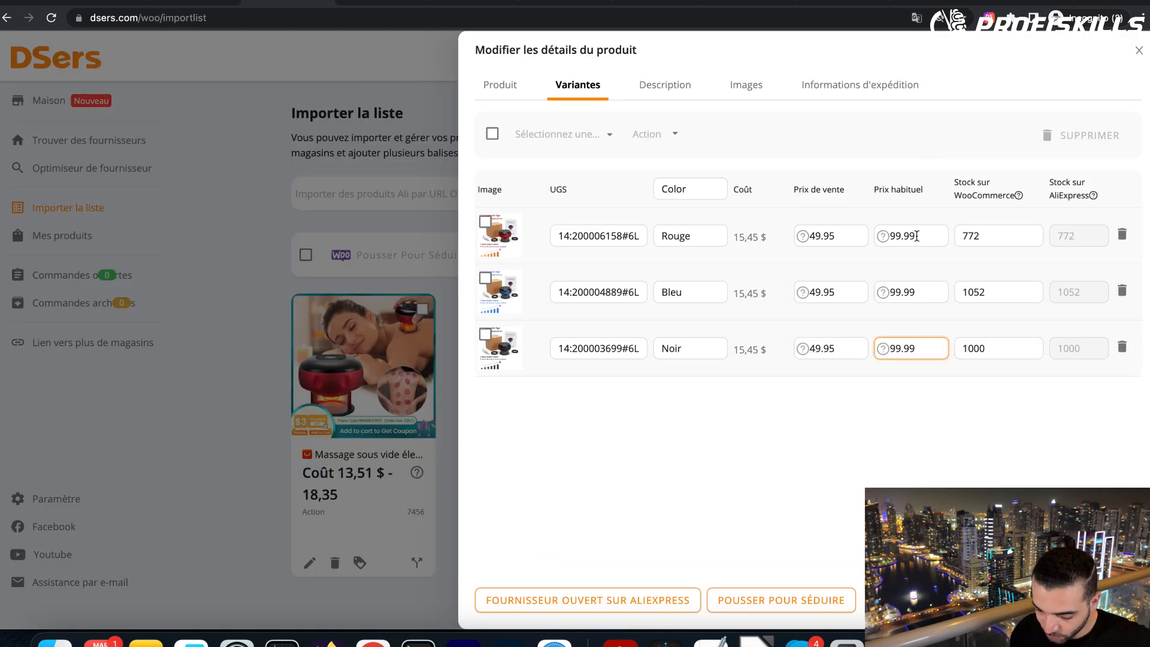
# Clear the entire supplier description of the imported product
pyautogui.click(910, 400)
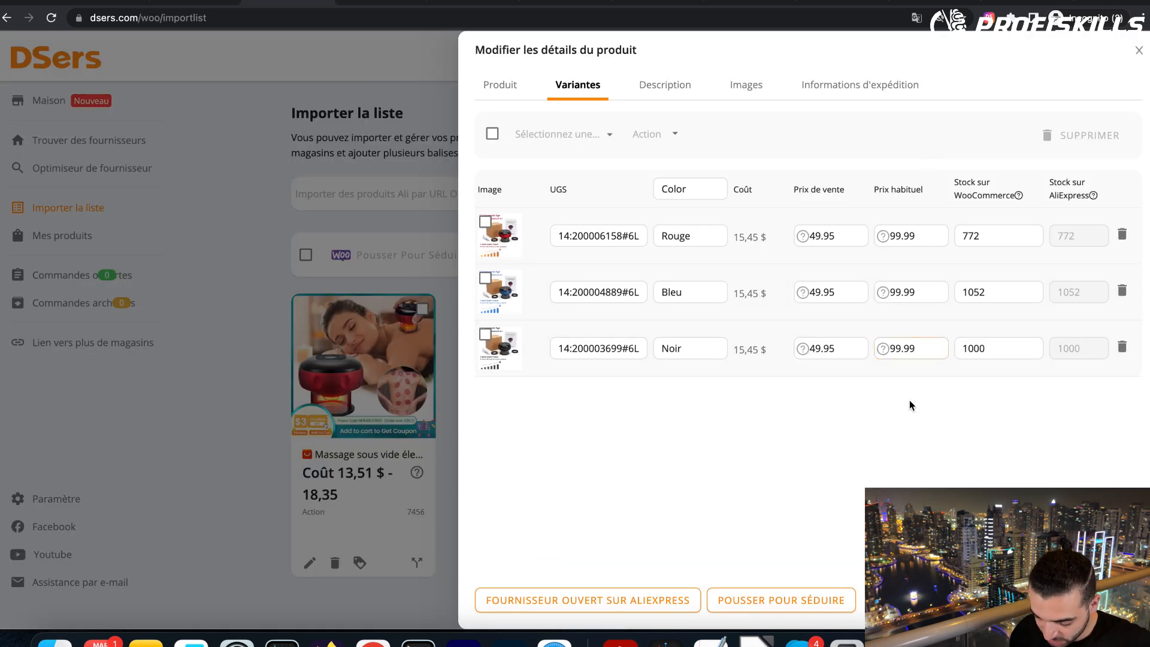
pyautogui.click(664, 90)
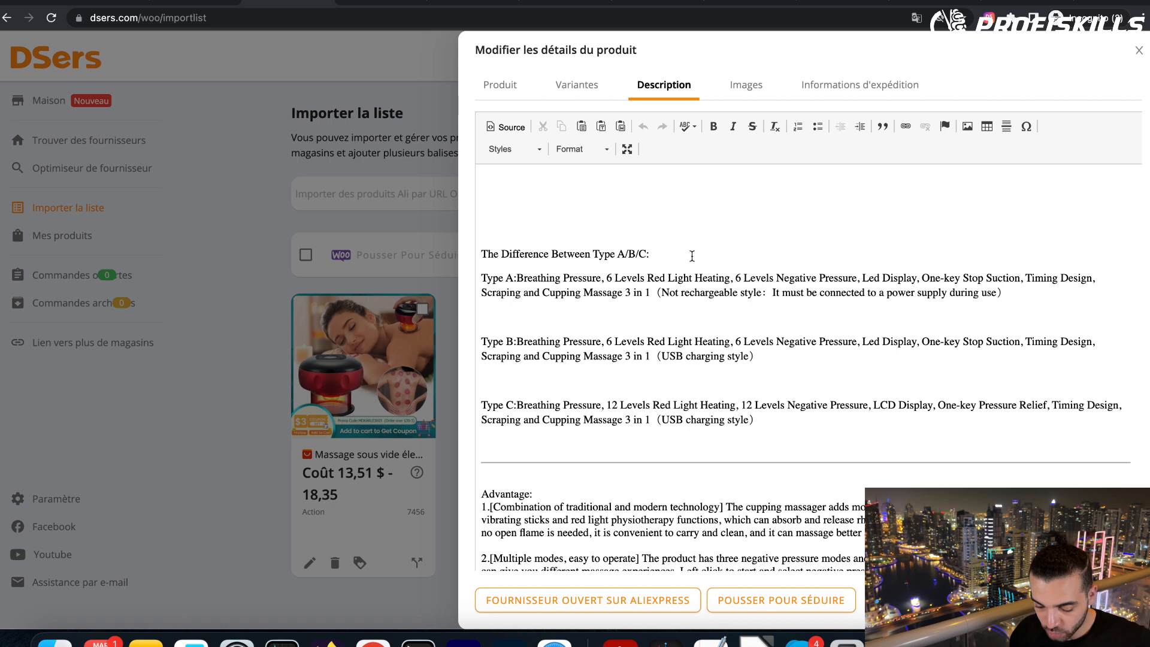
pyautogui.press('super+a')
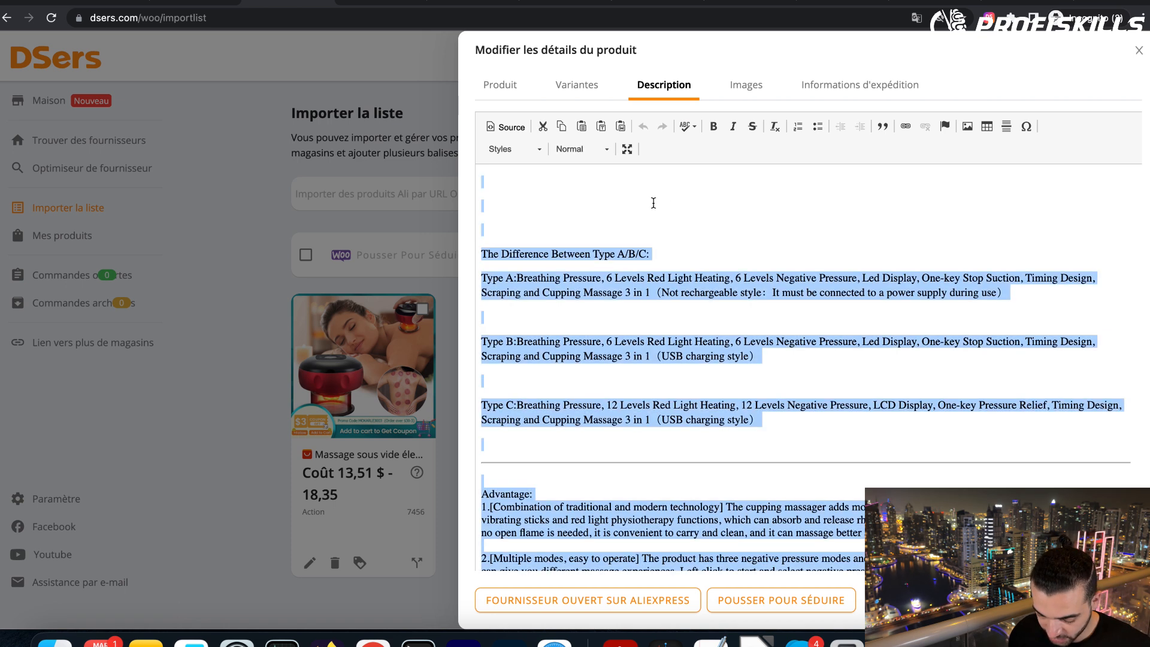
pyautogui.press('BackSpace')
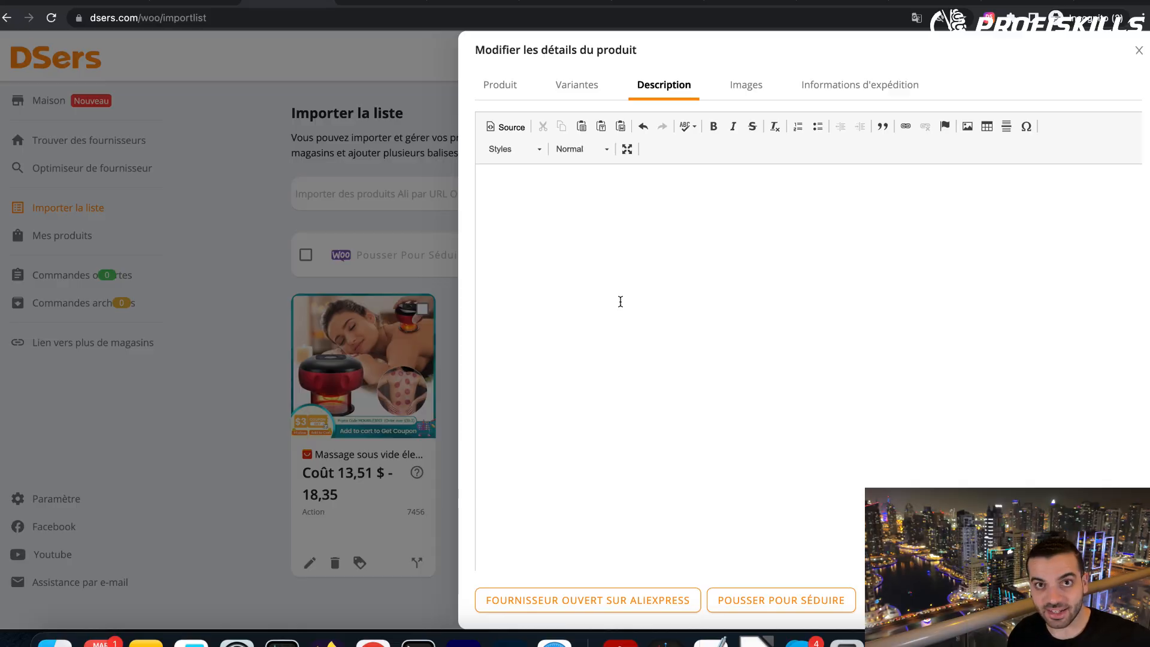
# Delete the promotional cover image and the blue 6-speed USB rechargeable image from the product's images
pyautogui.click(746, 87)
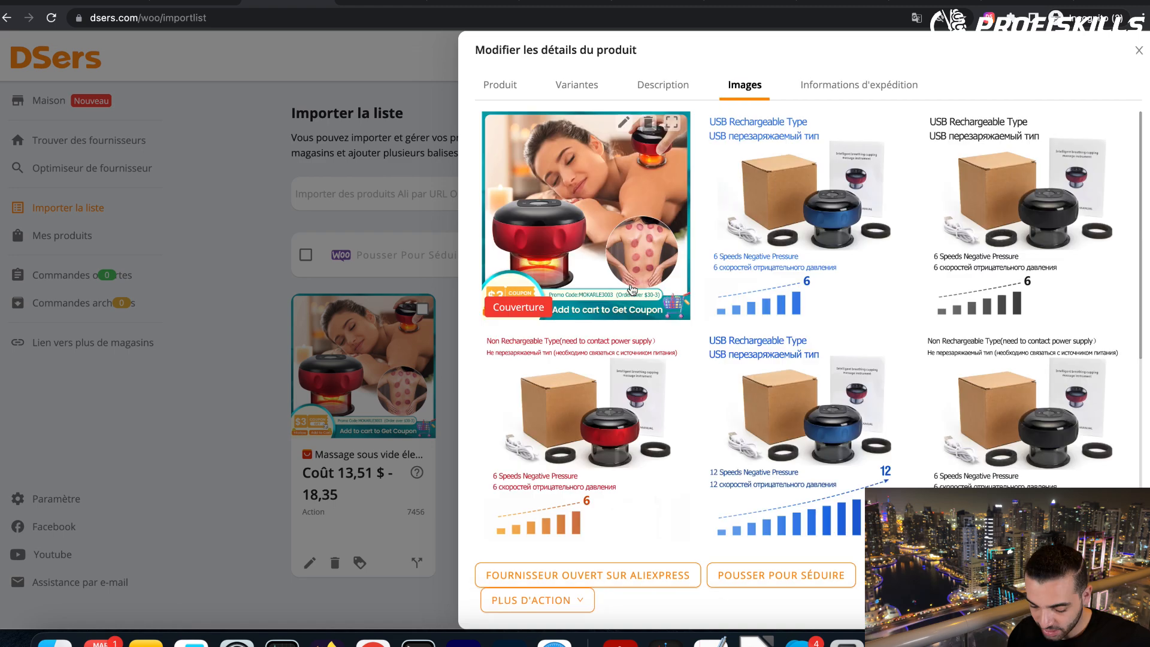
pyautogui.click(649, 123)
pyautogui.click(617, 86)
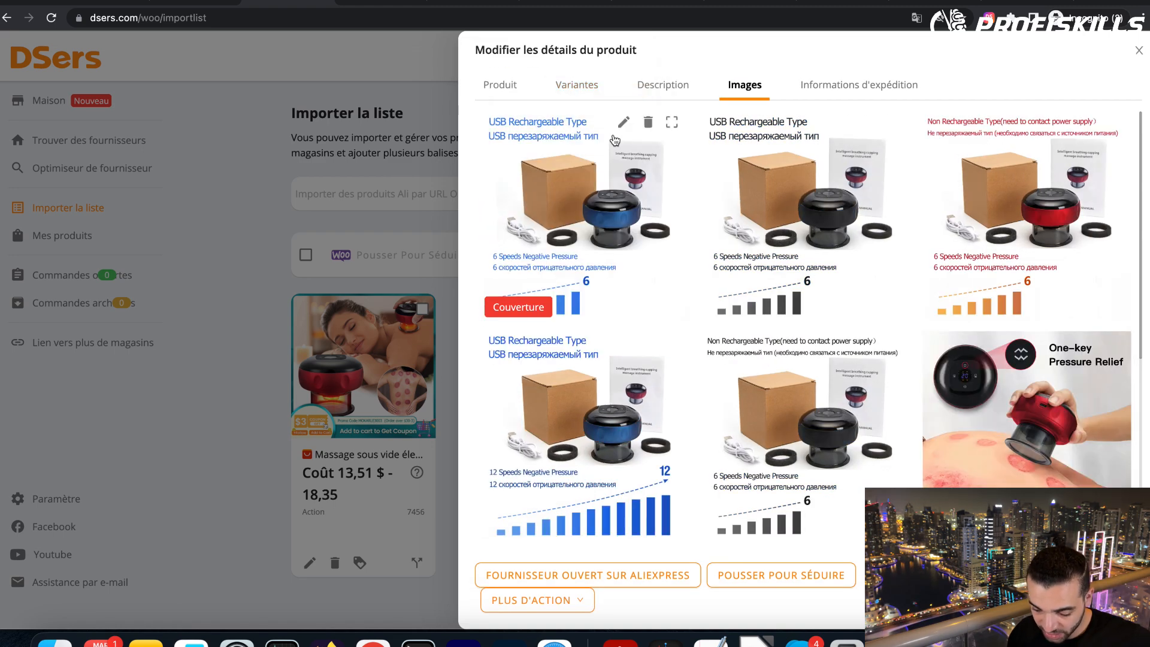
pyautogui.click(648, 123)
pyautogui.click(612, 85)
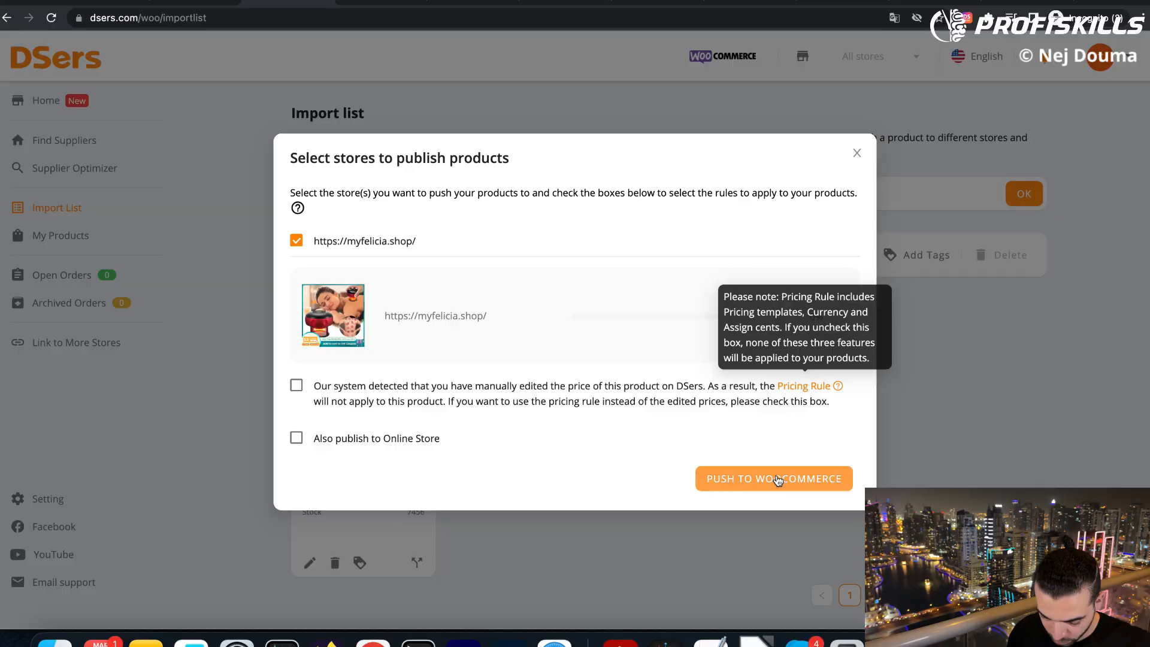
# Push Theracup 2.0 to the myfelicia.shop store without applying the pricing rule, and check the sending status
pyautogui.click(773, 475)
pyautogui.click(721, 219)
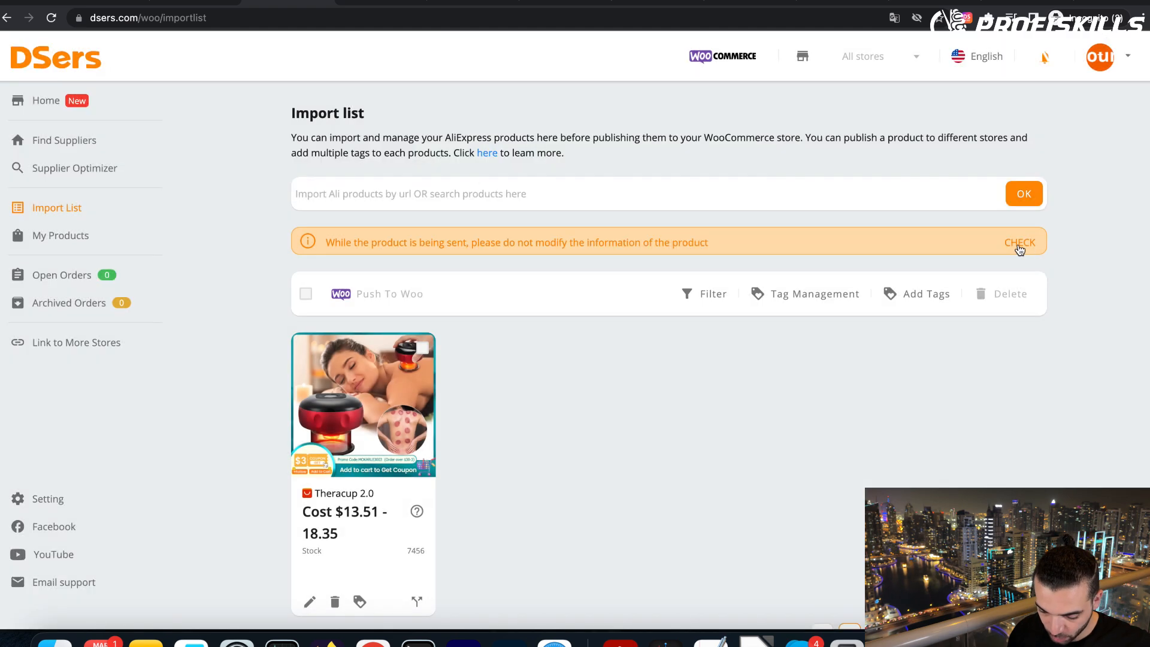
pyautogui.click(1022, 244)
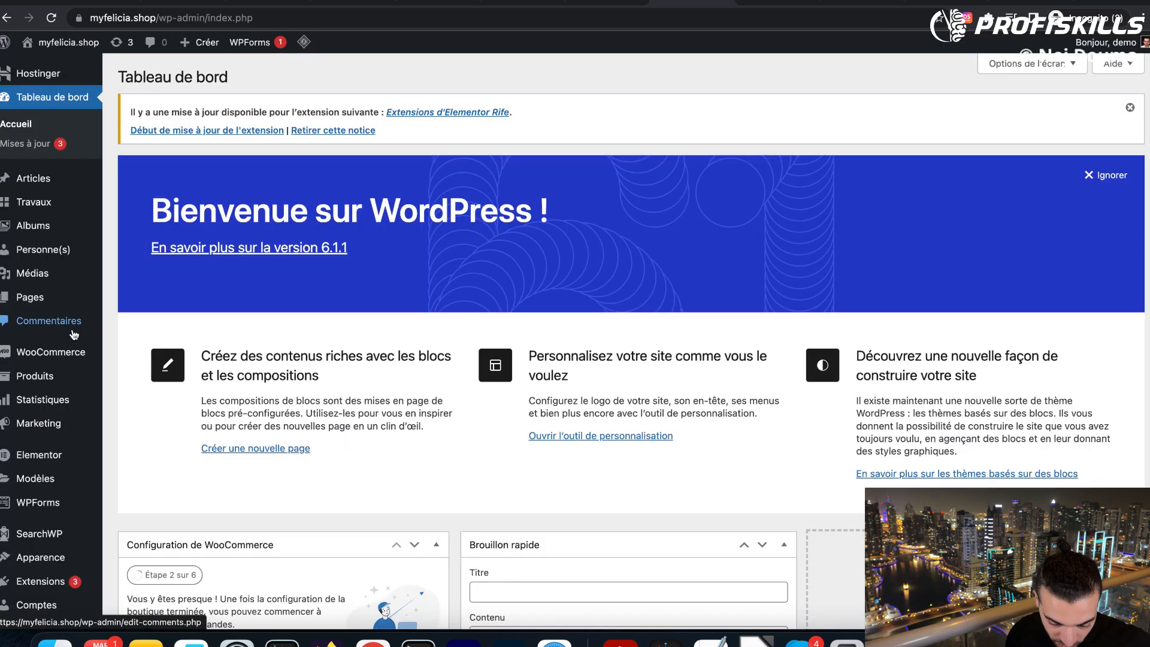
# Open the Theracup 2.0 draft for editing from the WordPress product list
pyautogui.moveTo(19, 374)
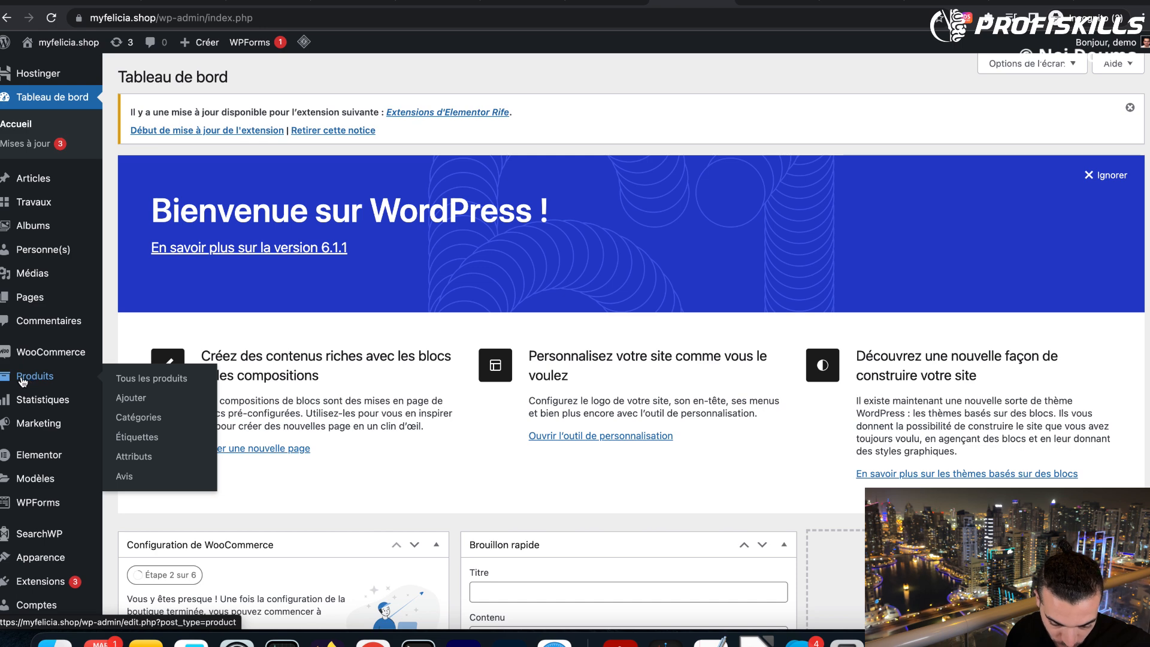
pyautogui.click(37, 378)
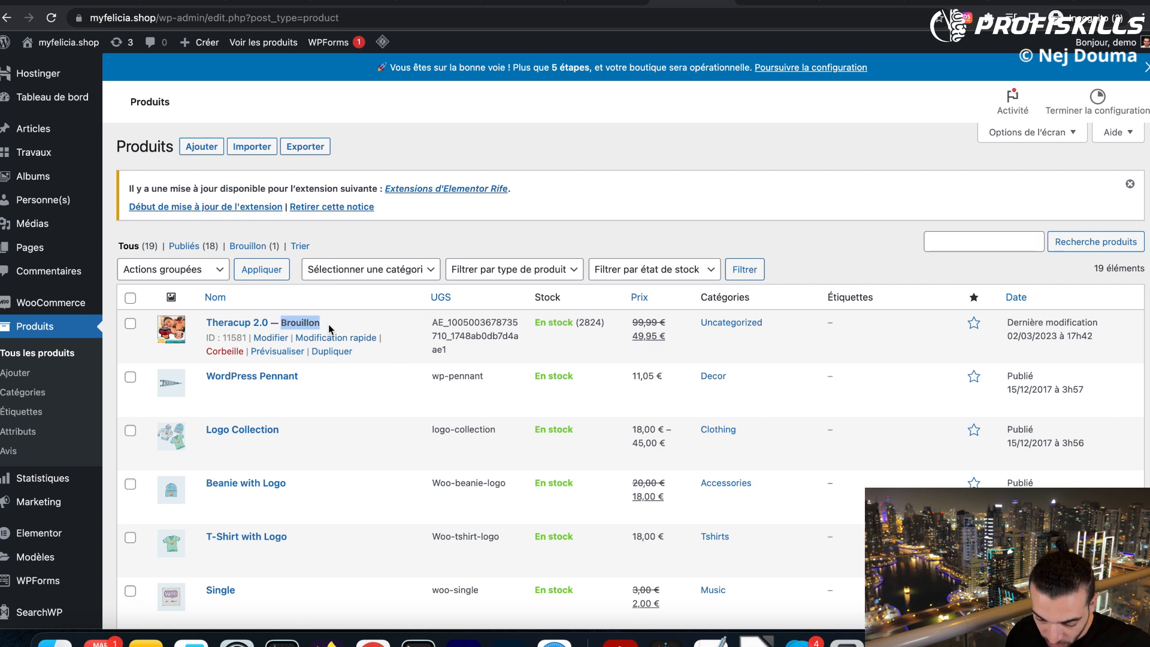
pyautogui.click(276, 339)
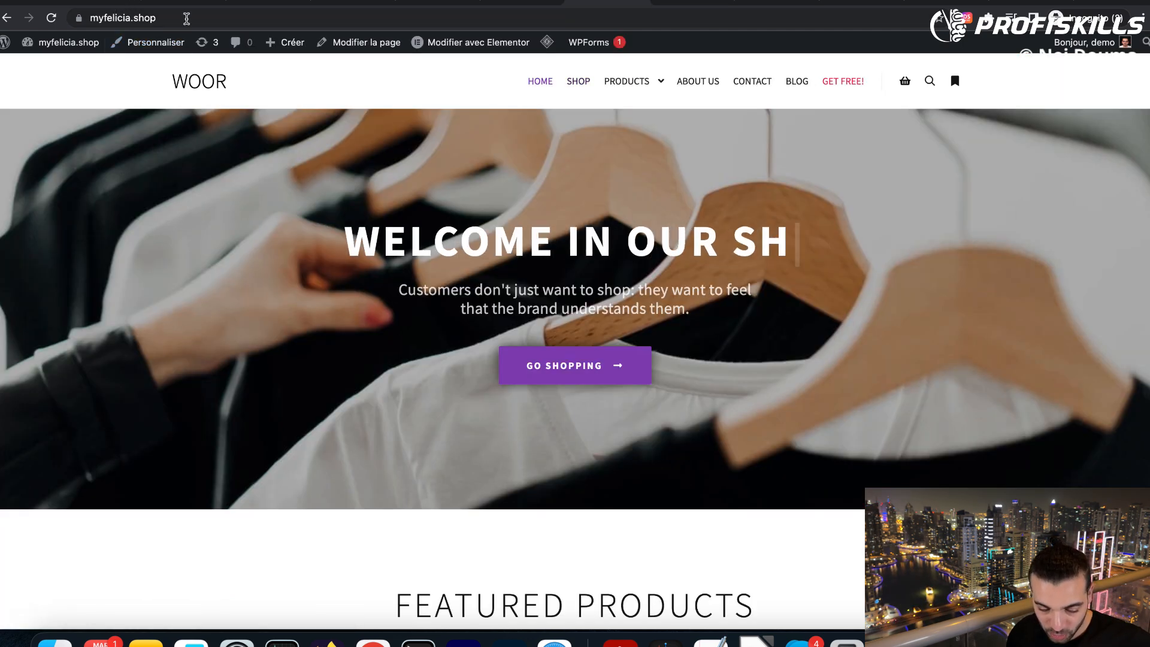
# Find Theracup 2.0 in the storefront's shop and examine its product page price and Color options
pyautogui.click(578, 77)
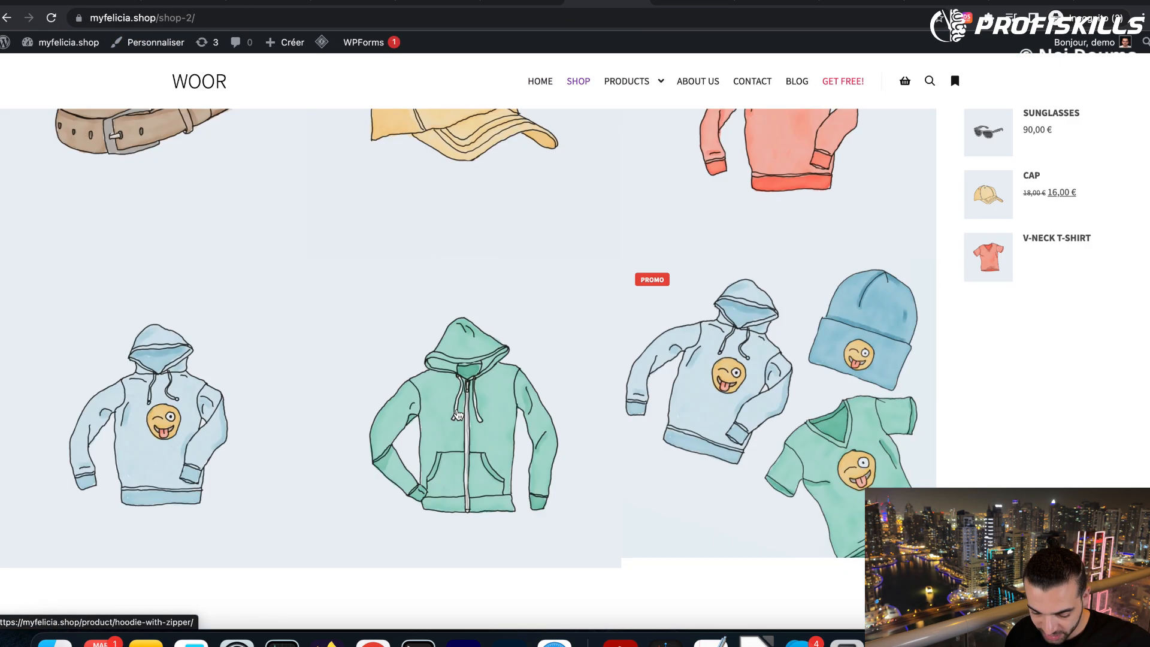
pyautogui.scroll(-10, 457, 416)
pyautogui.scroll(3, 242, 238)
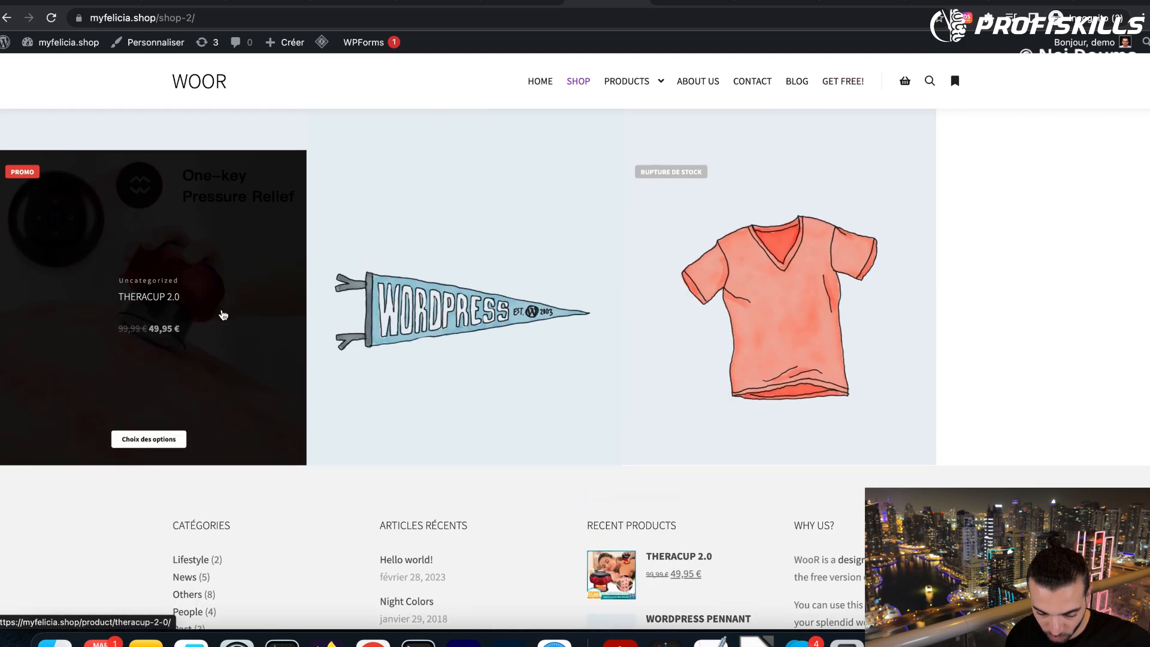
pyautogui.click(241, 322)
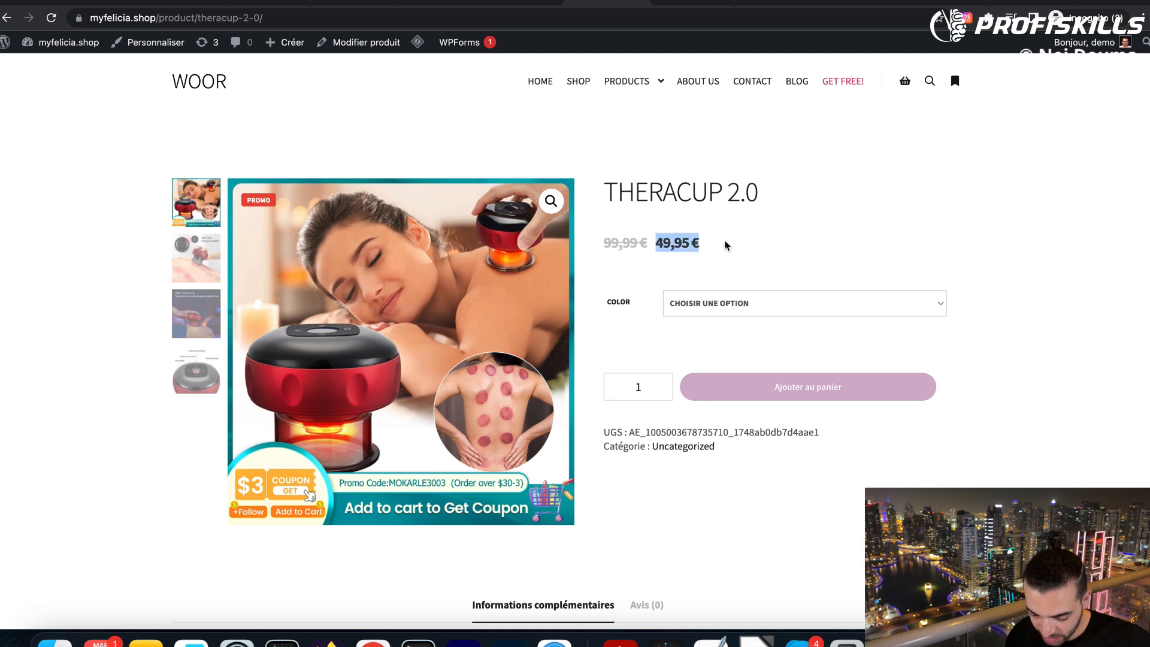
pyautogui.click(707, 304)
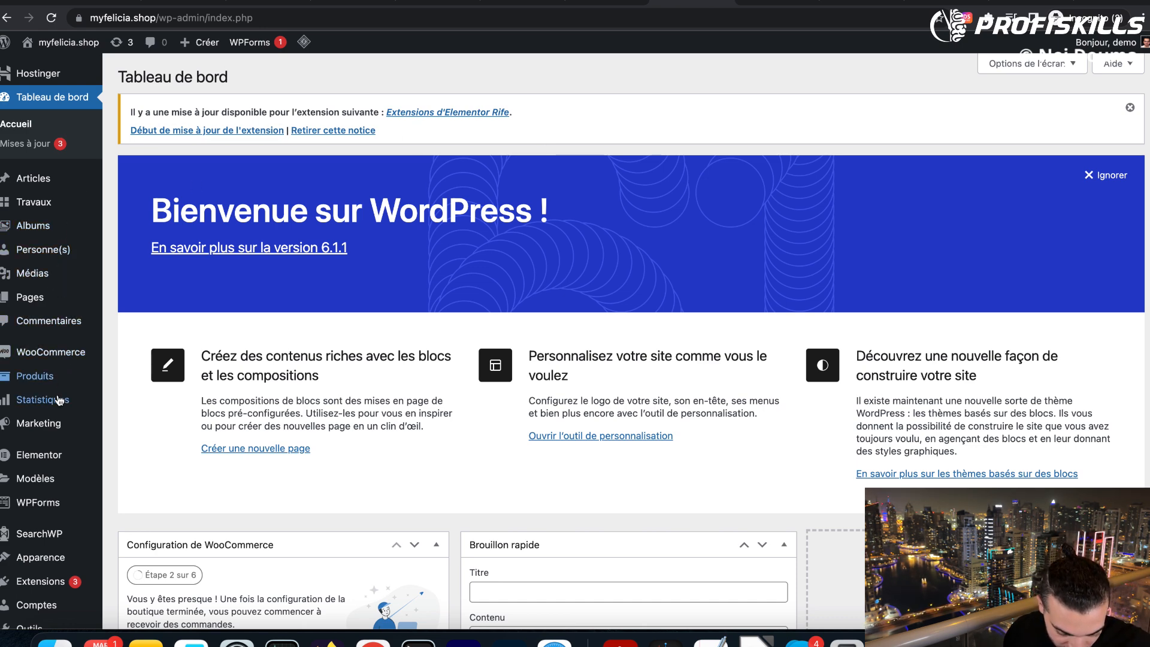
# Search the WordPress extensions for woocommerce, then install and activate WooCommerce Stripe Payment Gateway
pyautogui.scroll(-3, 57, 431)
pyautogui.moveTo(54, 462)
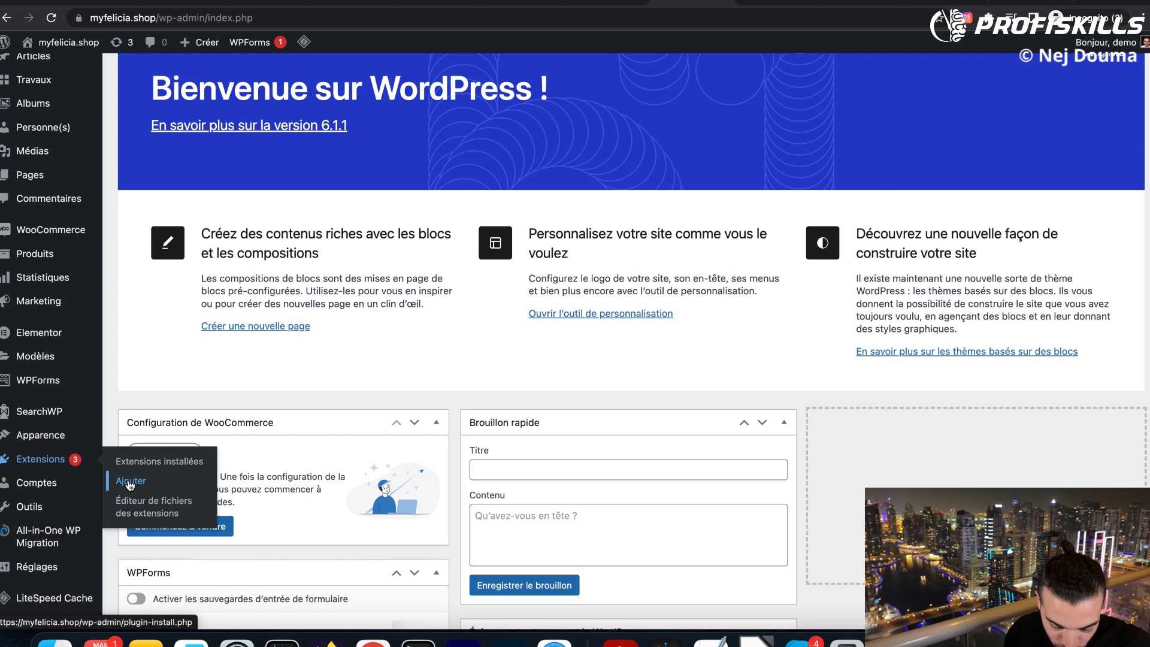
pyautogui.click(129, 482)
pyautogui.click(1030, 173)
pyautogui.write('woocommerce')
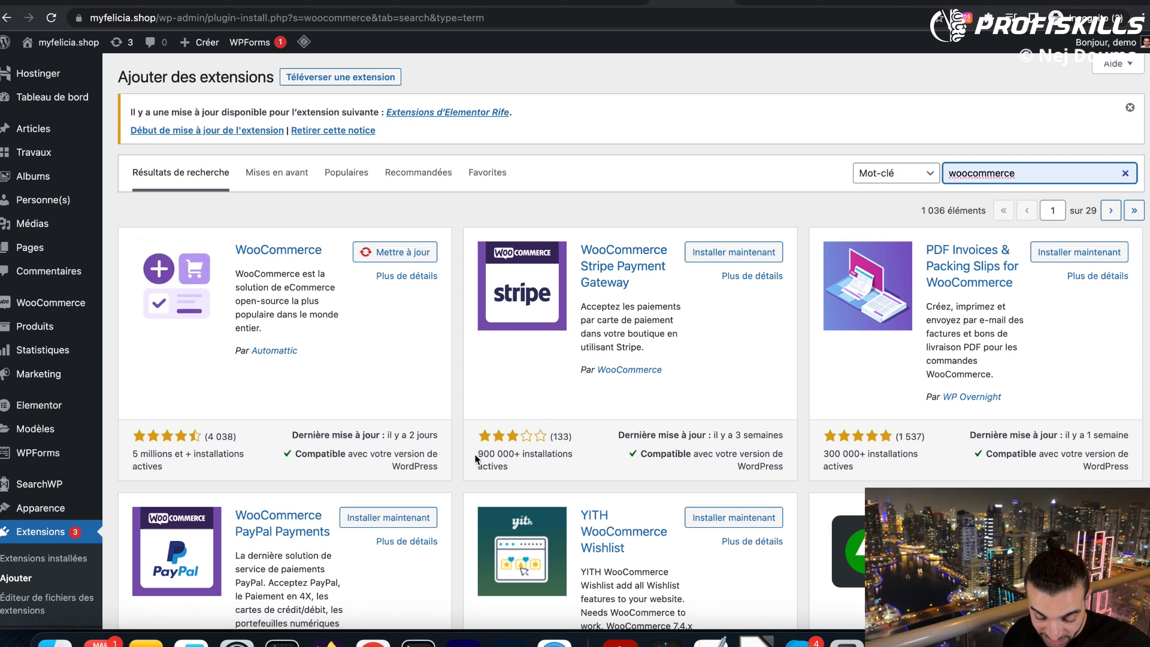
pyautogui.moveTo(476, 458); pyautogui.dragTo(532, 467)
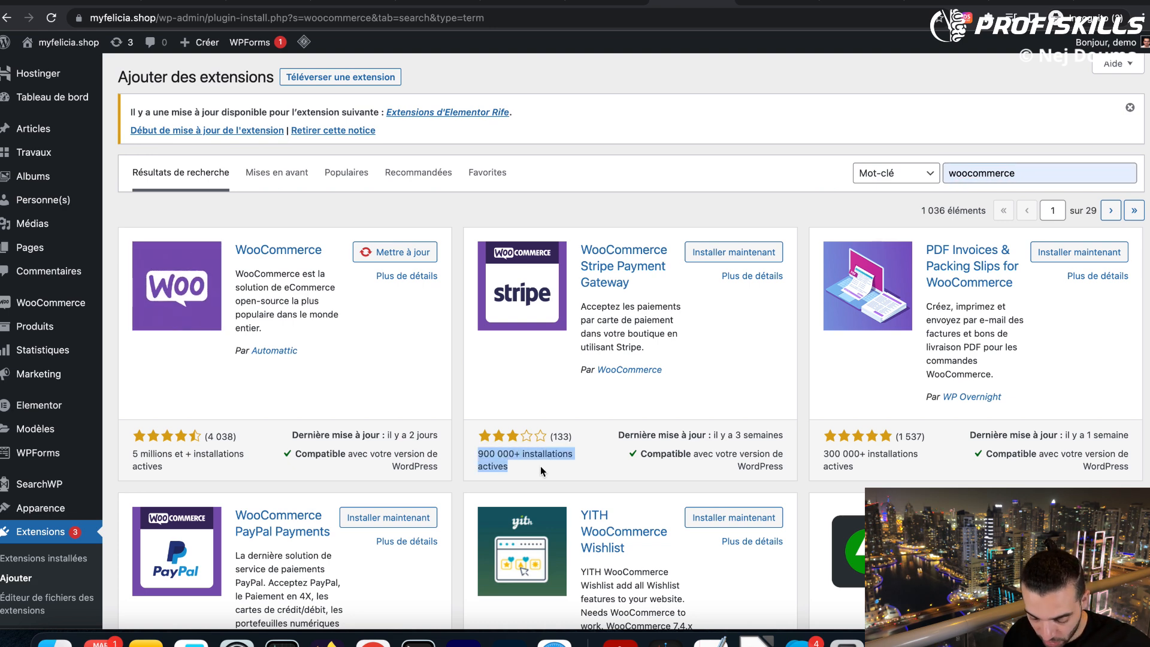
pyautogui.click(720, 258)
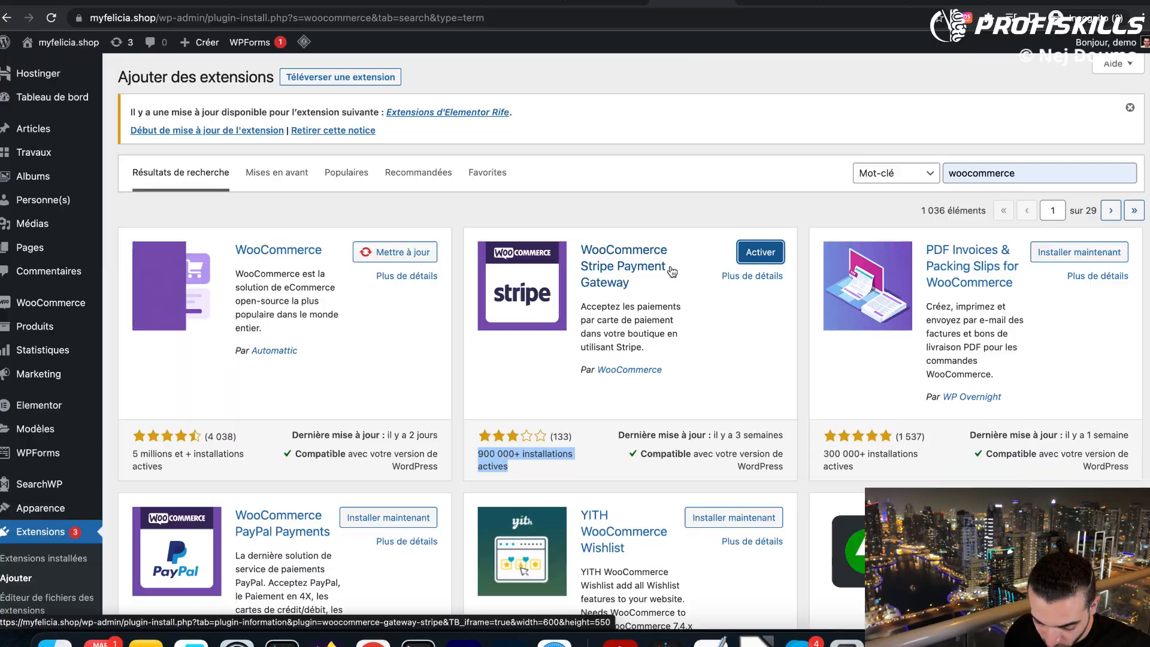
pyautogui.click(768, 255)
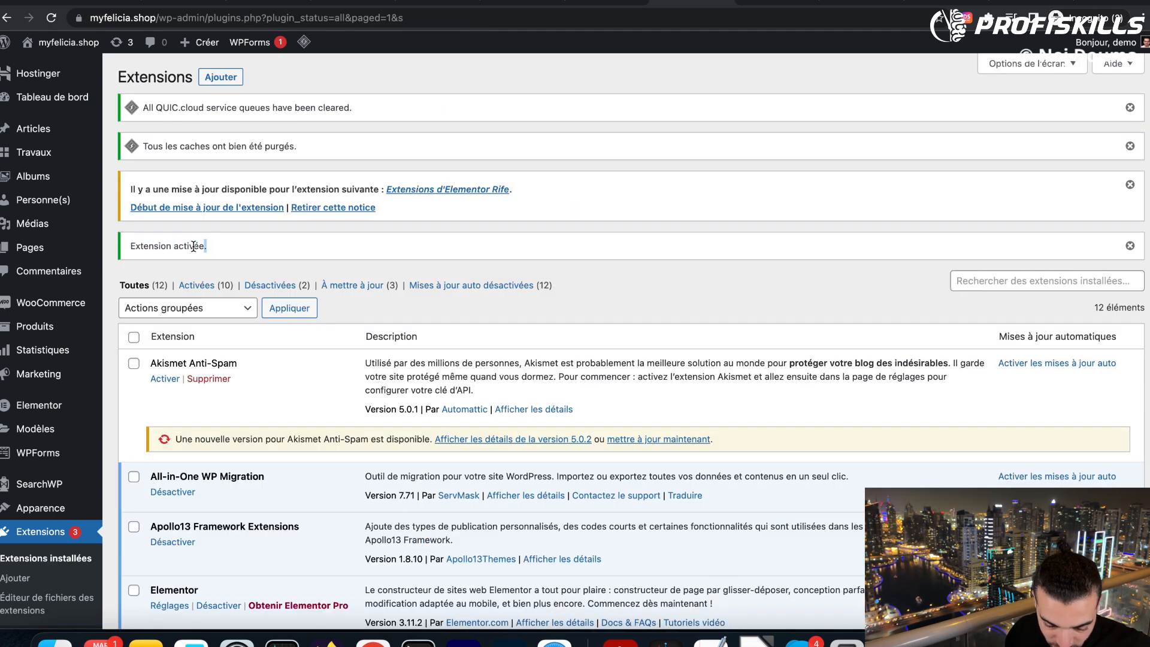
# Open the WooCommerce Stripe Gateway settings and start creating or connecting a Stripe account
pyautogui.scroll(-10, 454, 299)
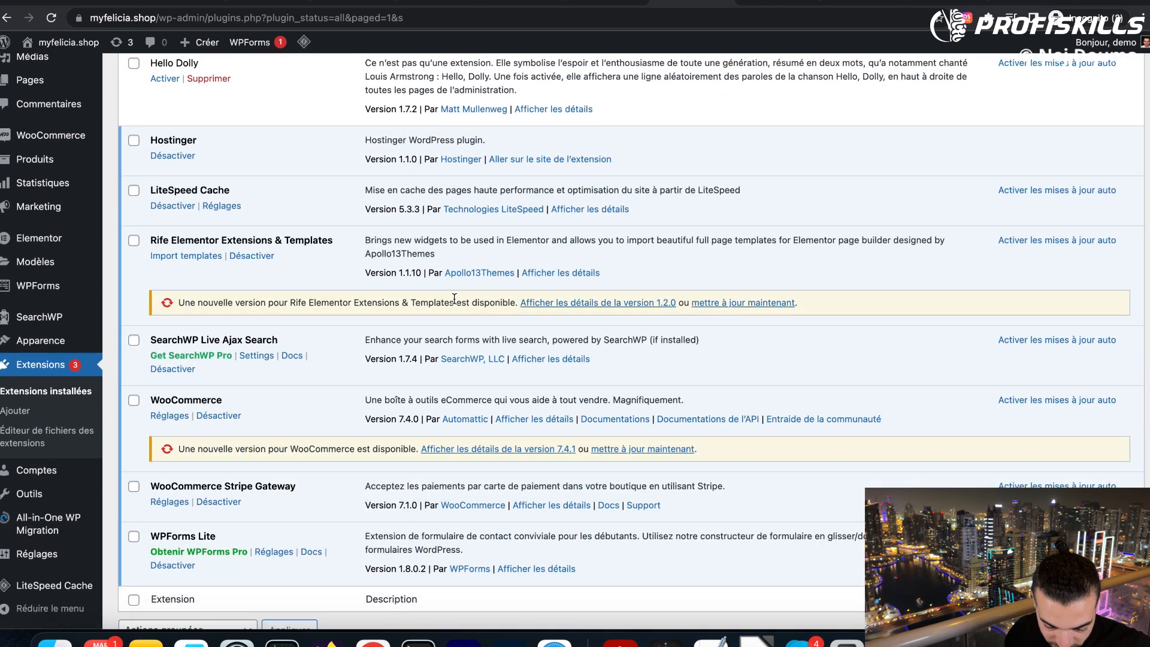
pyautogui.scroll(-2, 454, 298)
pyautogui.moveTo(149, 411); pyautogui.dragTo(334, 417)
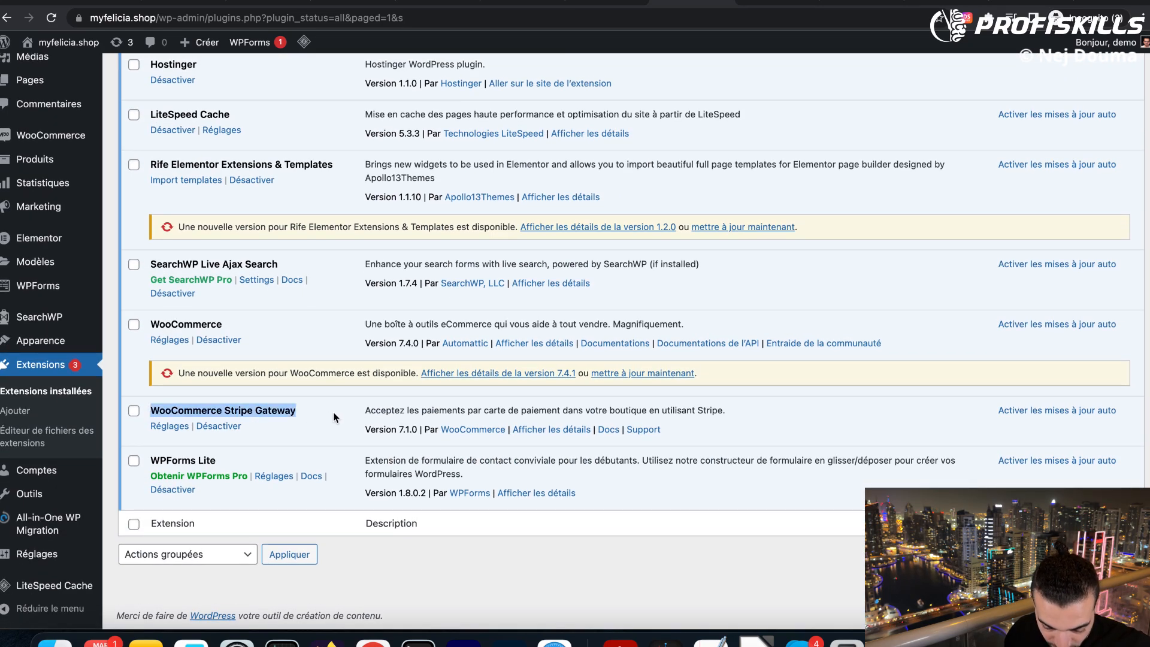
pyautogui.click(167, 427)
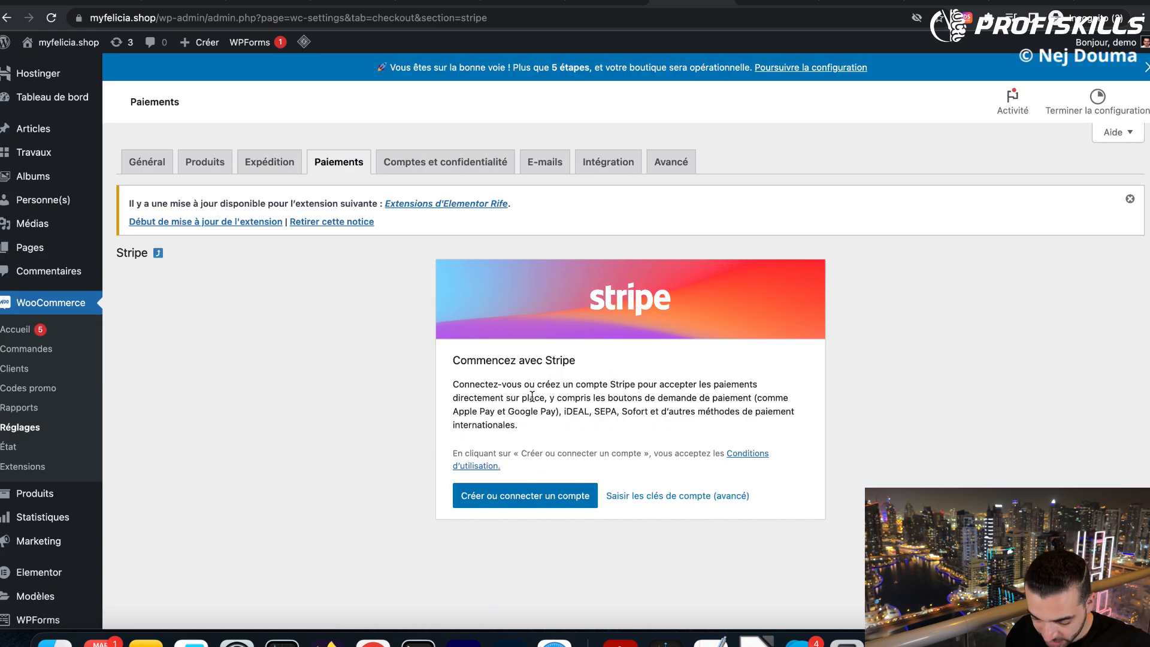
pyautogui.click(542, 502)
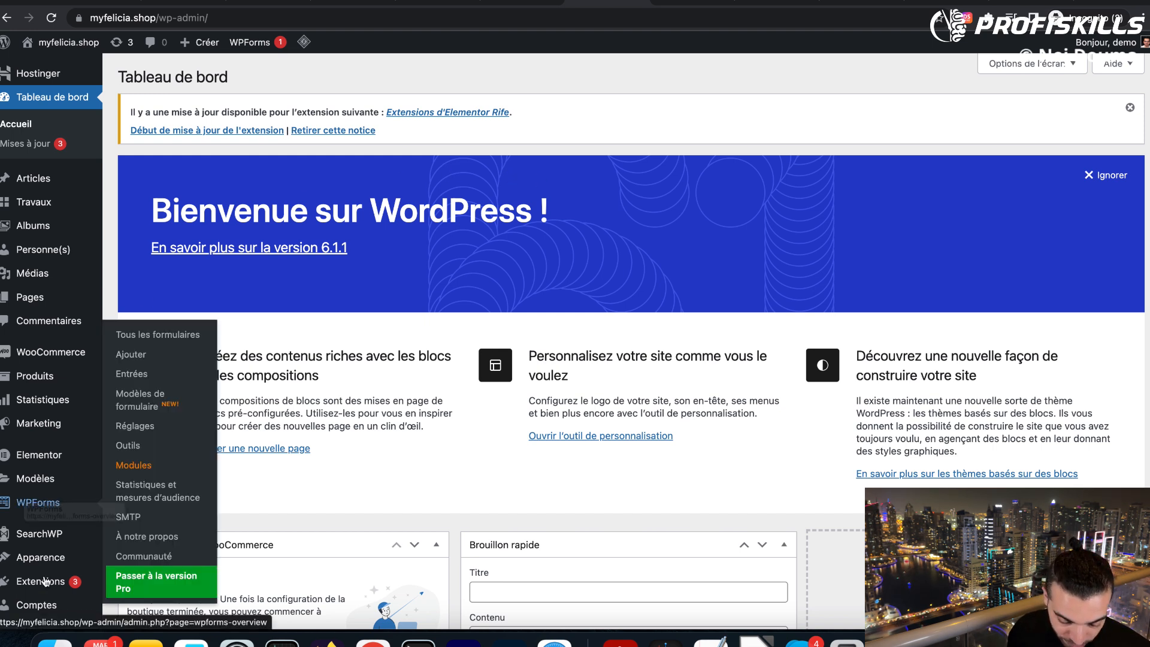
# Search the WordPress extensions for woocommerce again, then install and activate WooCommerce PayPal Payments
pyautogui.moveTo(42, 584)
pyautogui.click(130, 556)
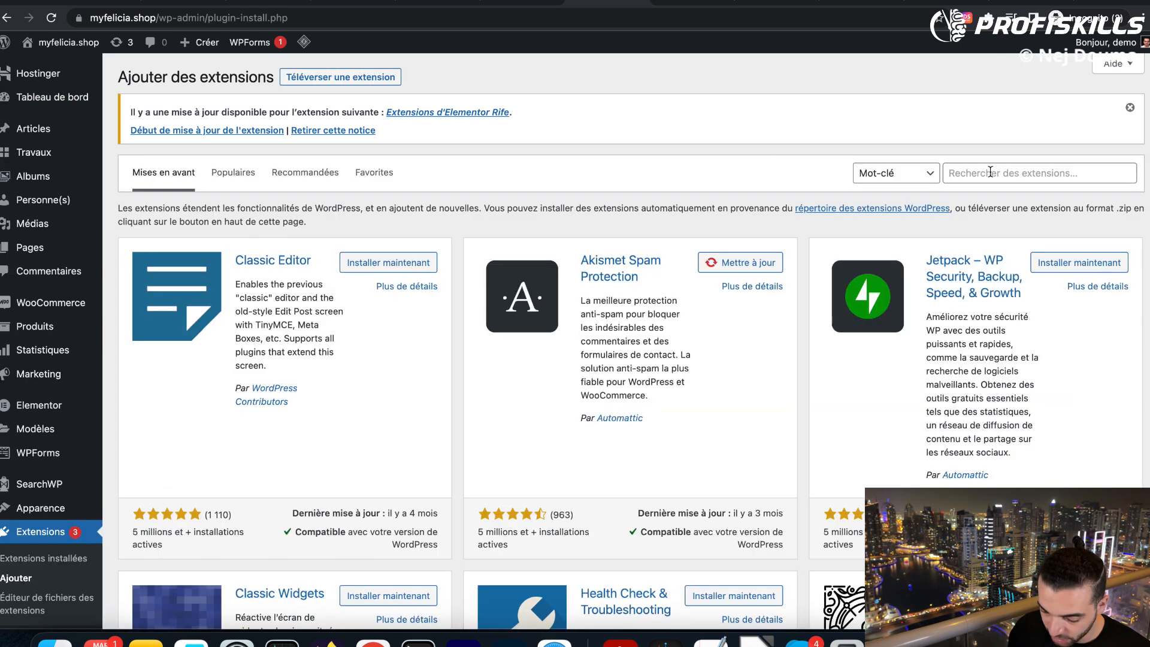
pyautogui.click(991, 174)
pyautogui.write('woocommerce')
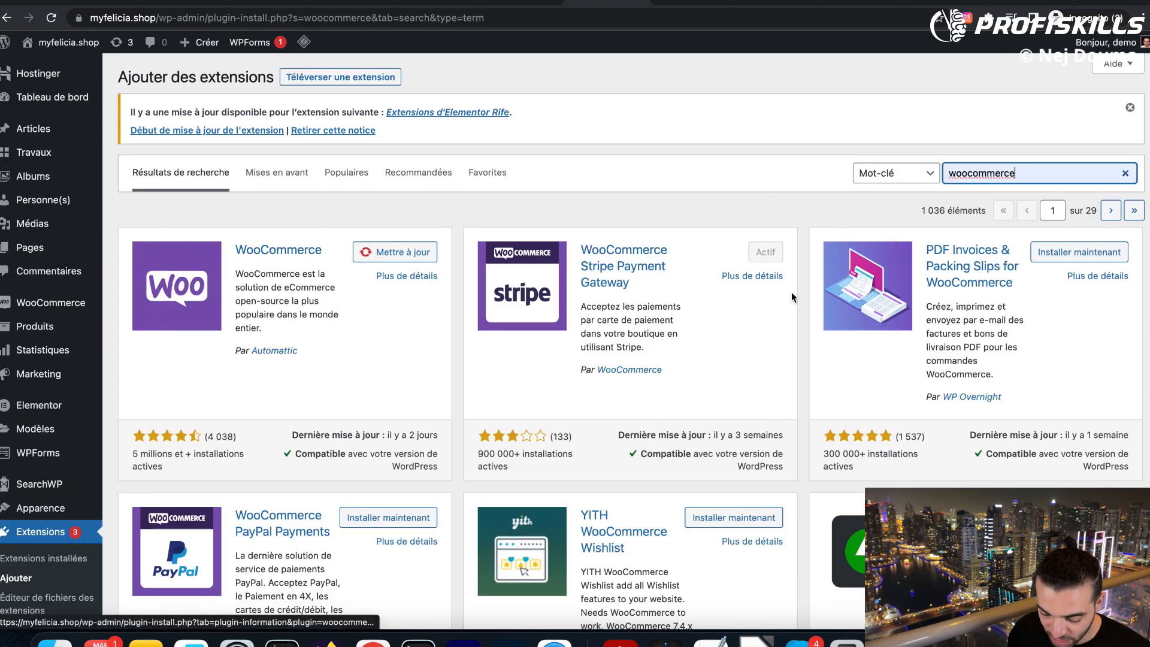
pyautogui.scroll(-5, 601, 280)
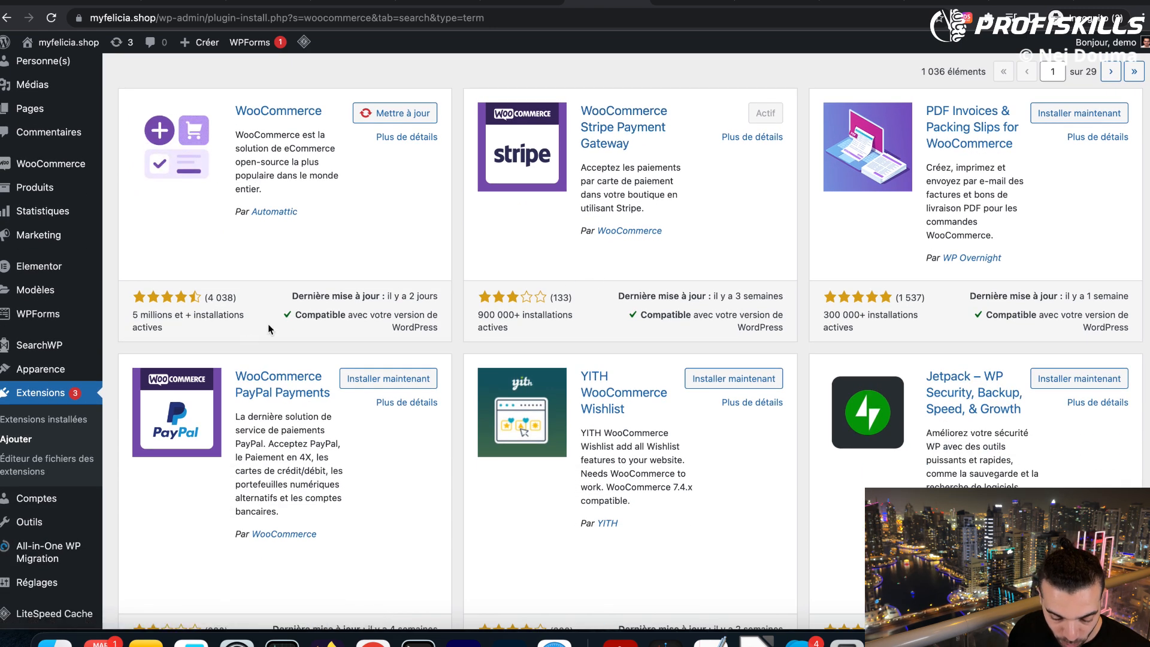
pyautogui.scroll(-4, 285, 401)
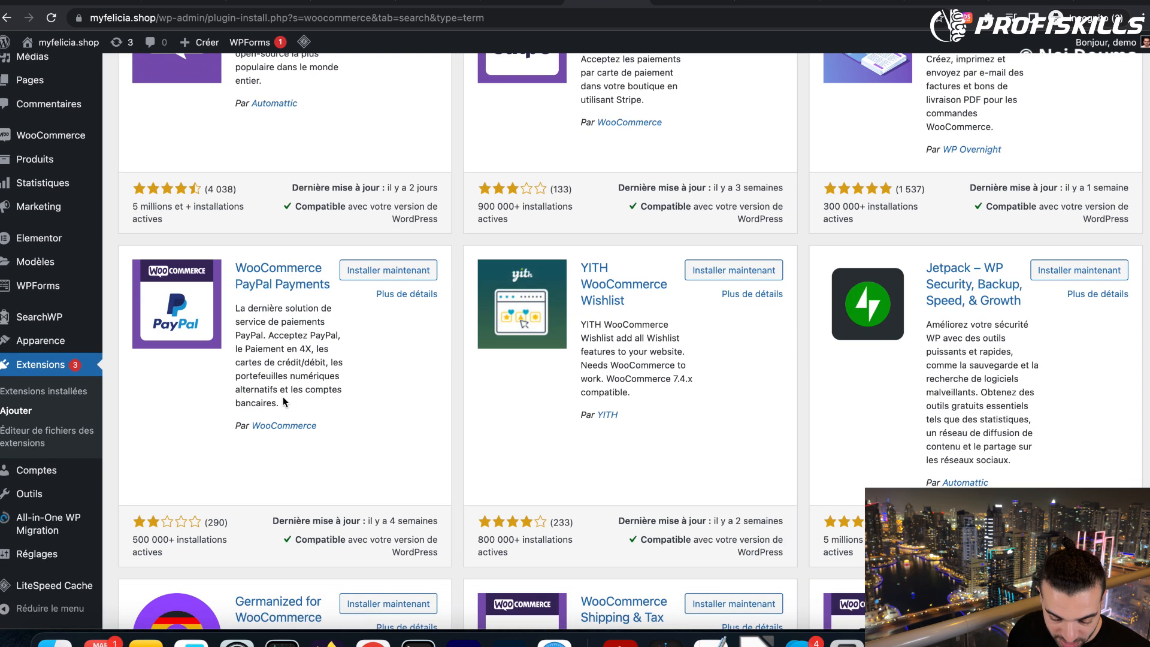
pyautogui.moveTo(131, 539); pyautogui.dragTo(163, 543)
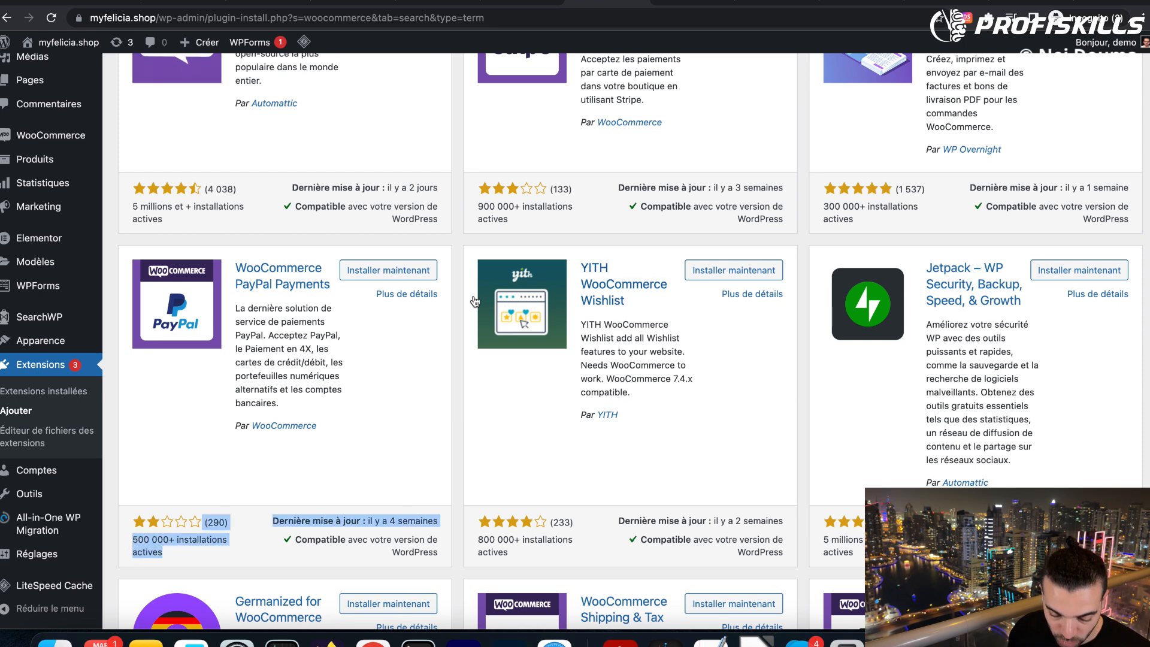
pyautogui.click(410, 278)
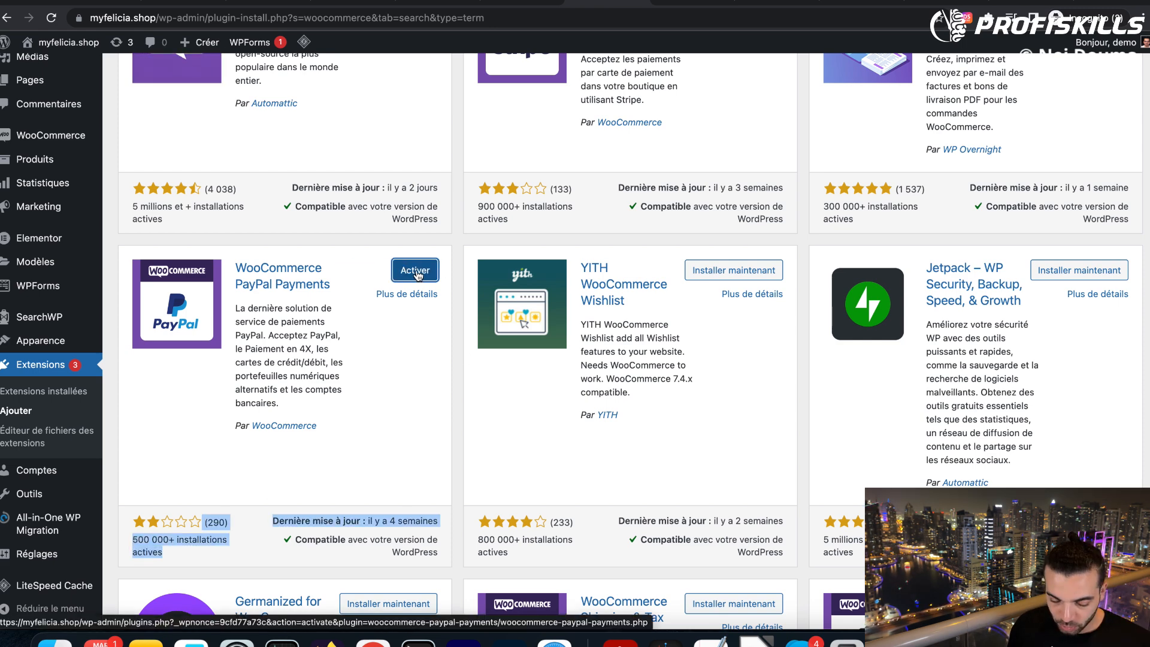
pyautogui.click(415, 273)
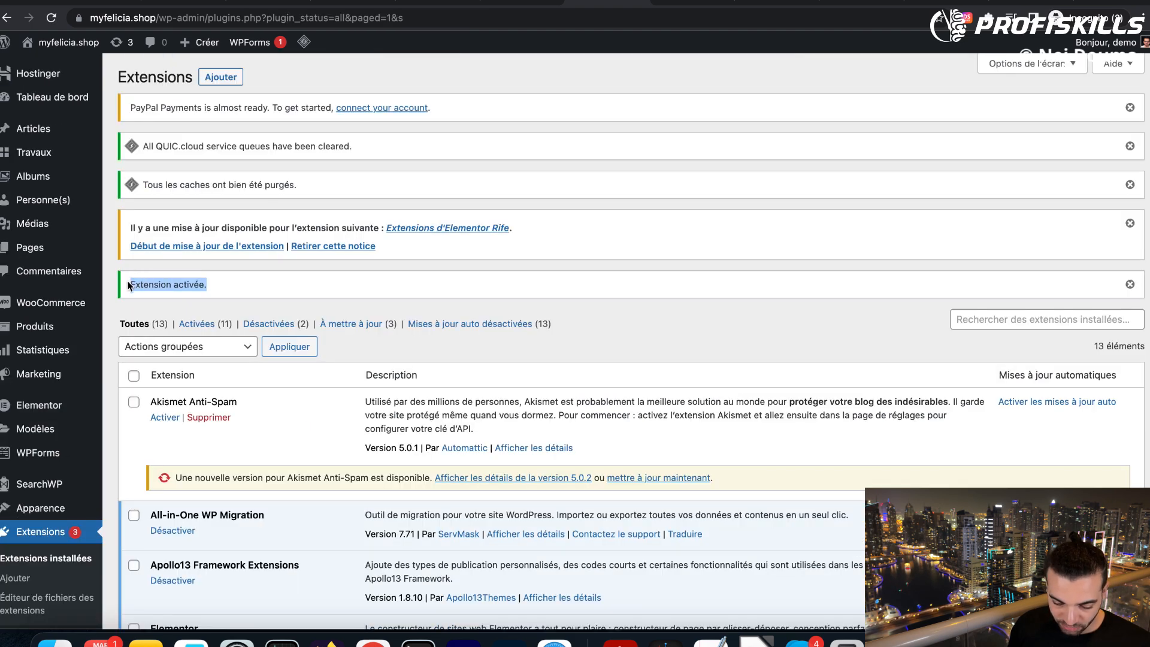
# Open the WooCommerce PayPal Payments settings and start PayPal activation to reach the account connection form
pyautogui.scroll(-15, 417, 290)
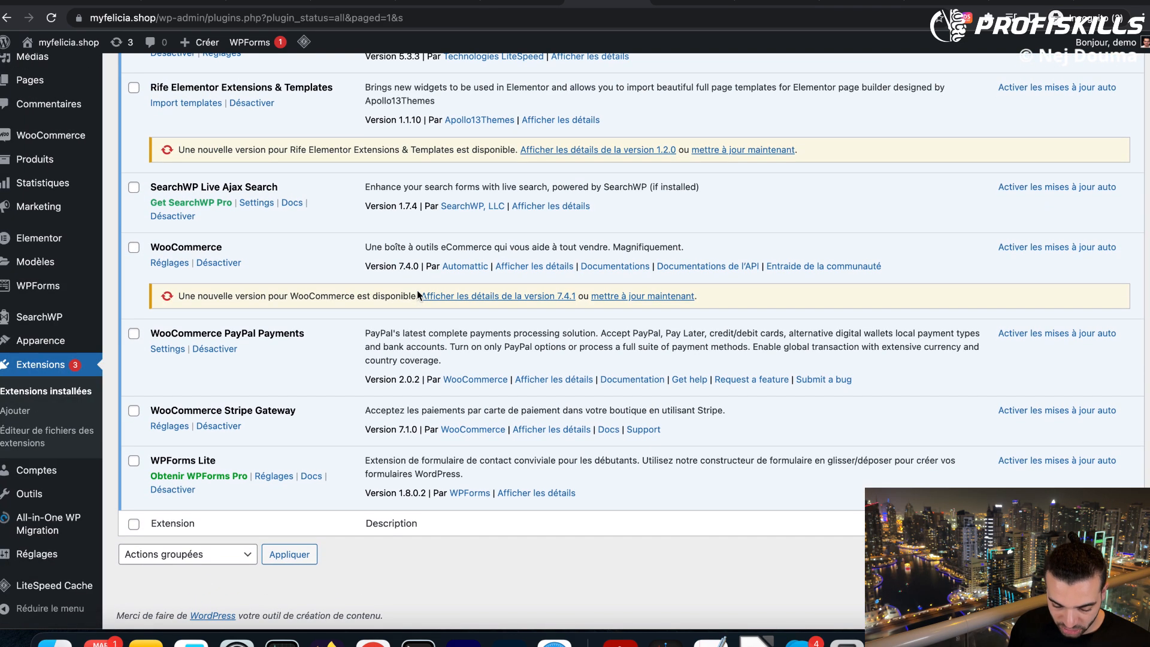
pyautogui.moveTo(150, 333); pyautogui.dragTo(286, 337)
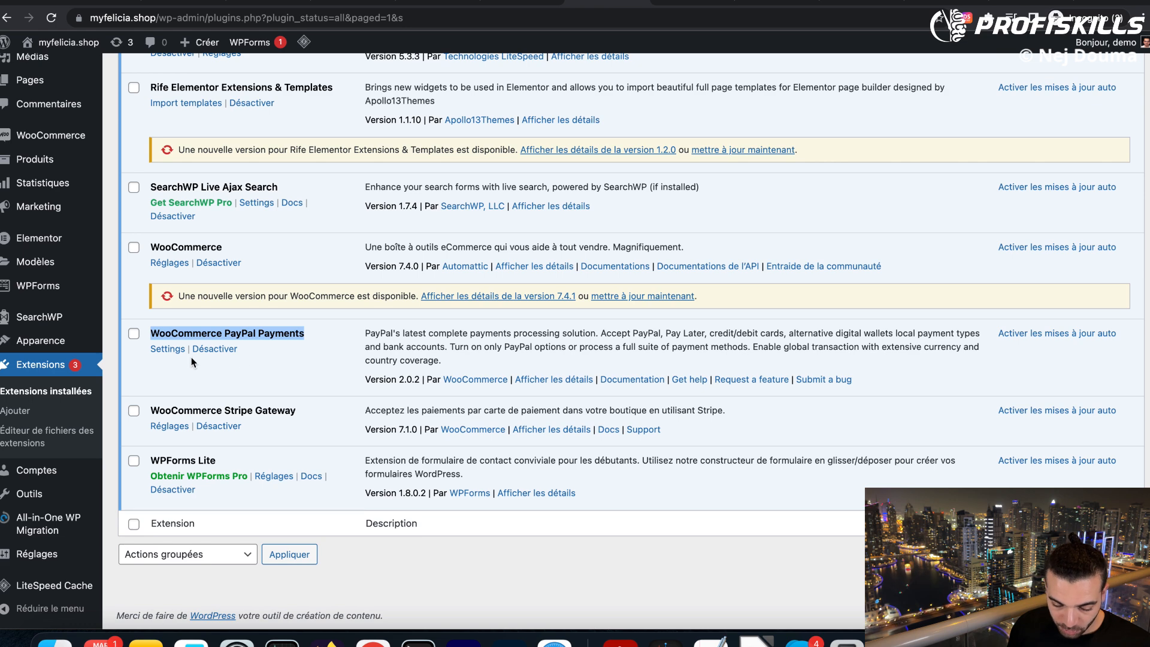
pyautogui.click(160, 350)
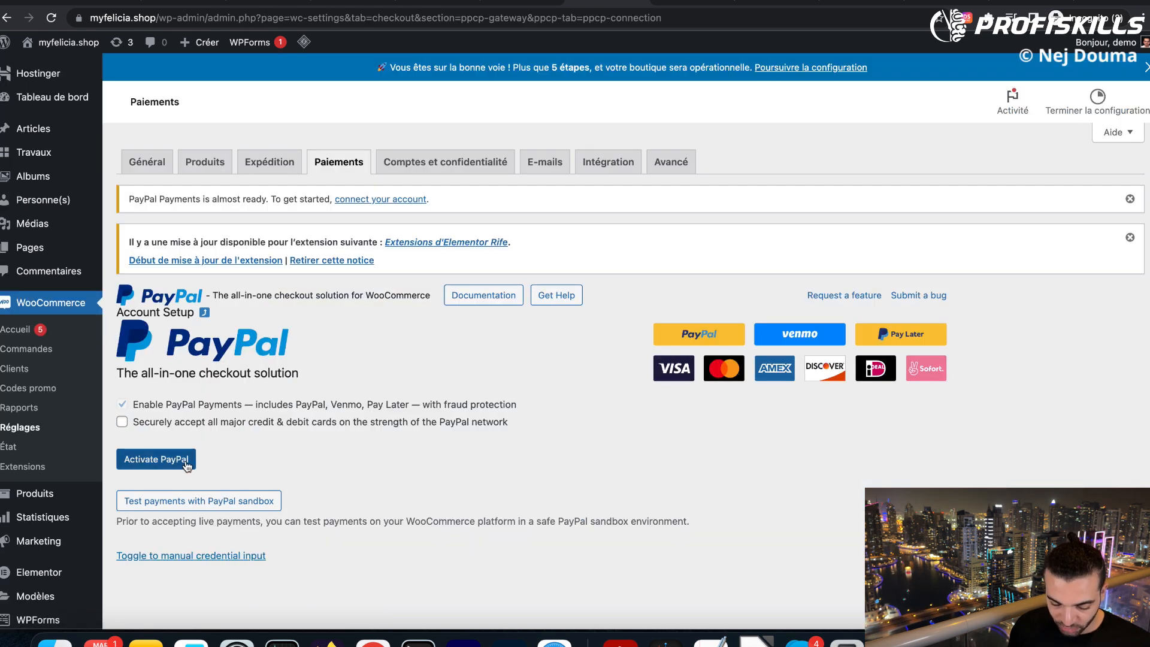
pyautogui.click(157, 459)
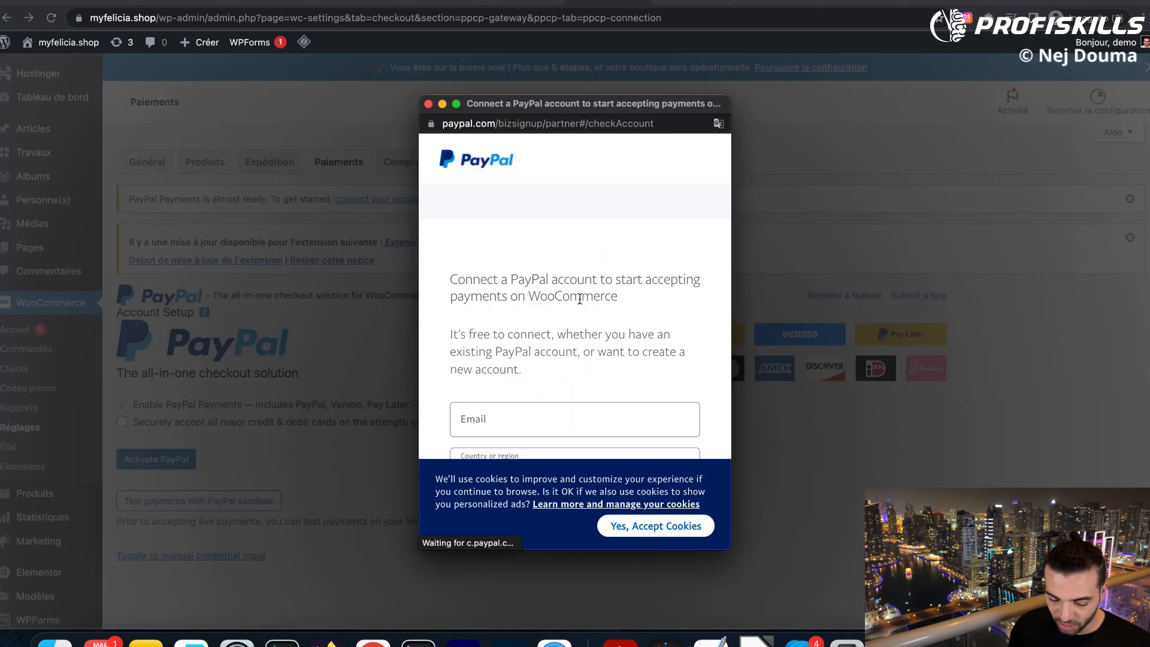
pyautogui.scroll(-2, 580, 298)
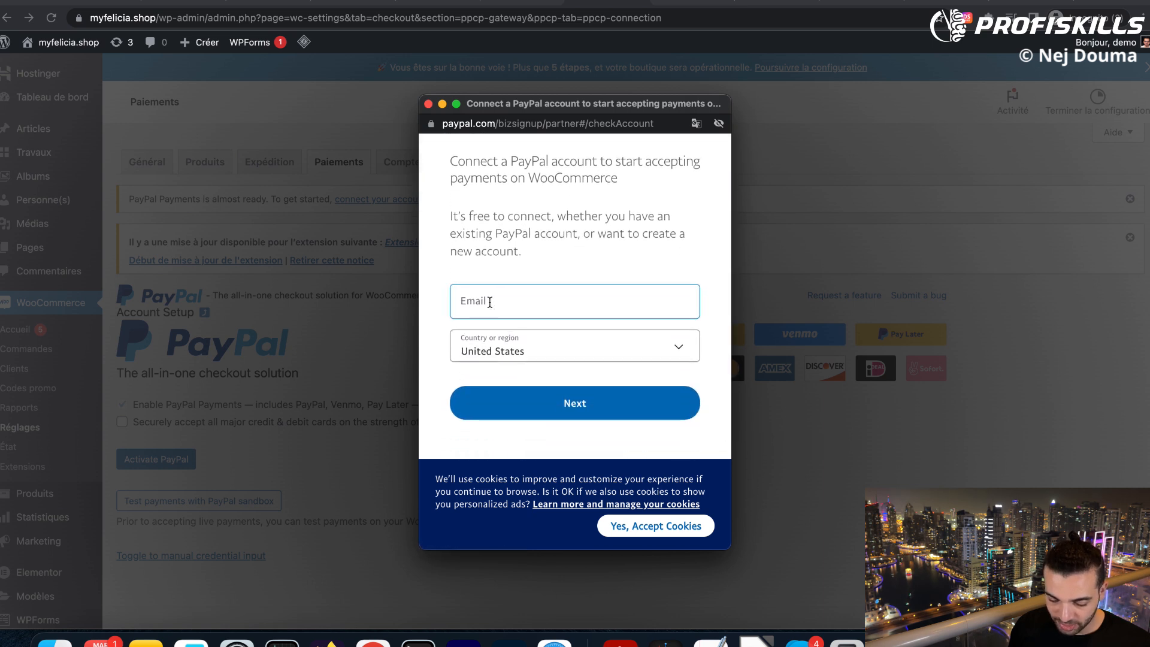